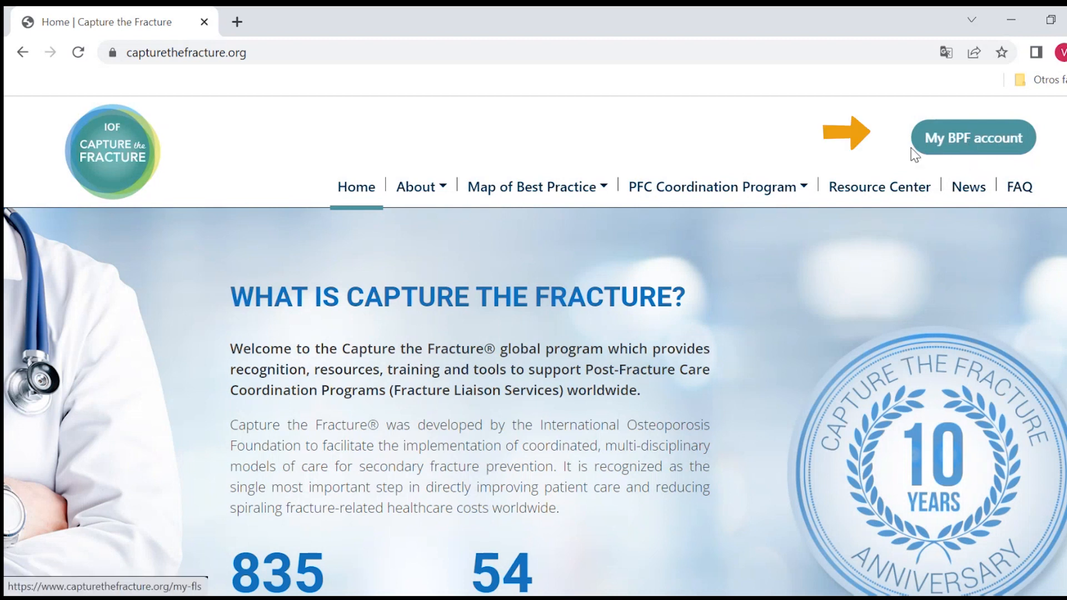
# Open the Best Practice Framework page of the PFC Coordination Program and start registering for the application
pyautogui.moveTo(800, 189)
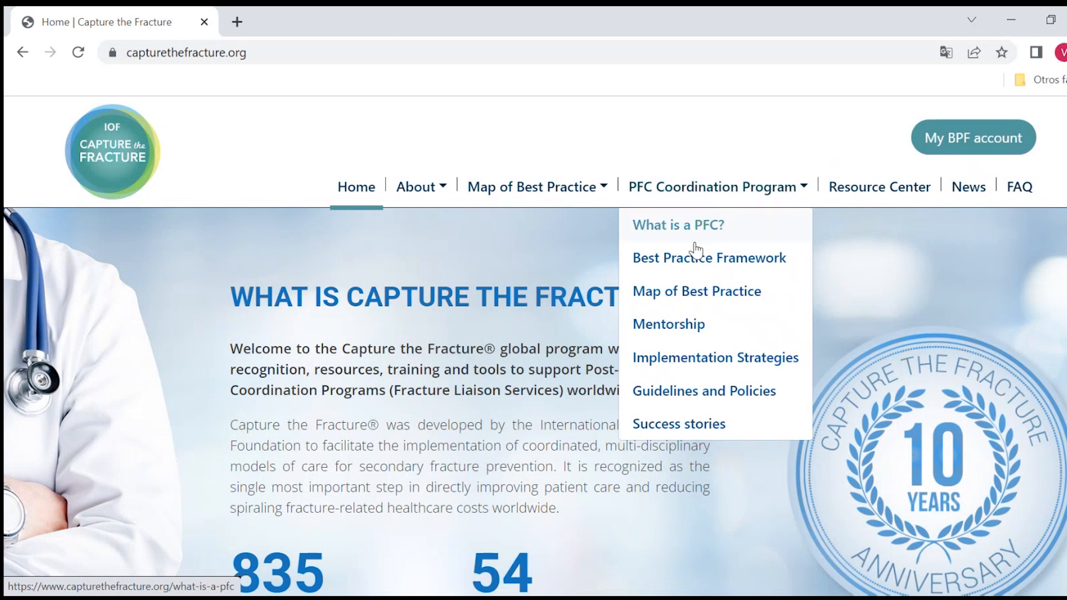
pyautogui.click(695, 270)
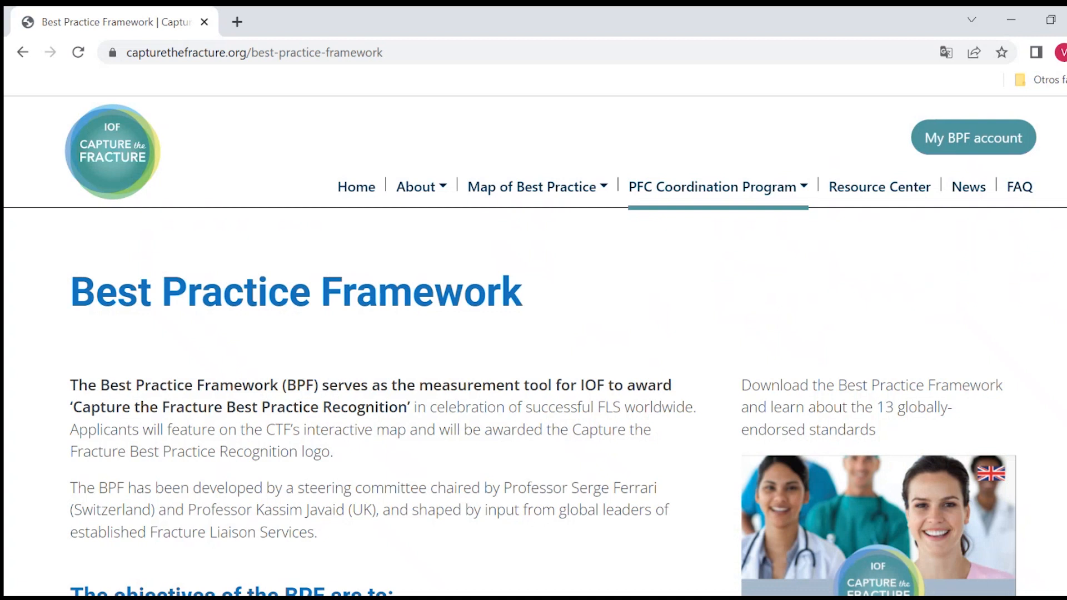
pyautogui.scroll(-2, 536, 346)
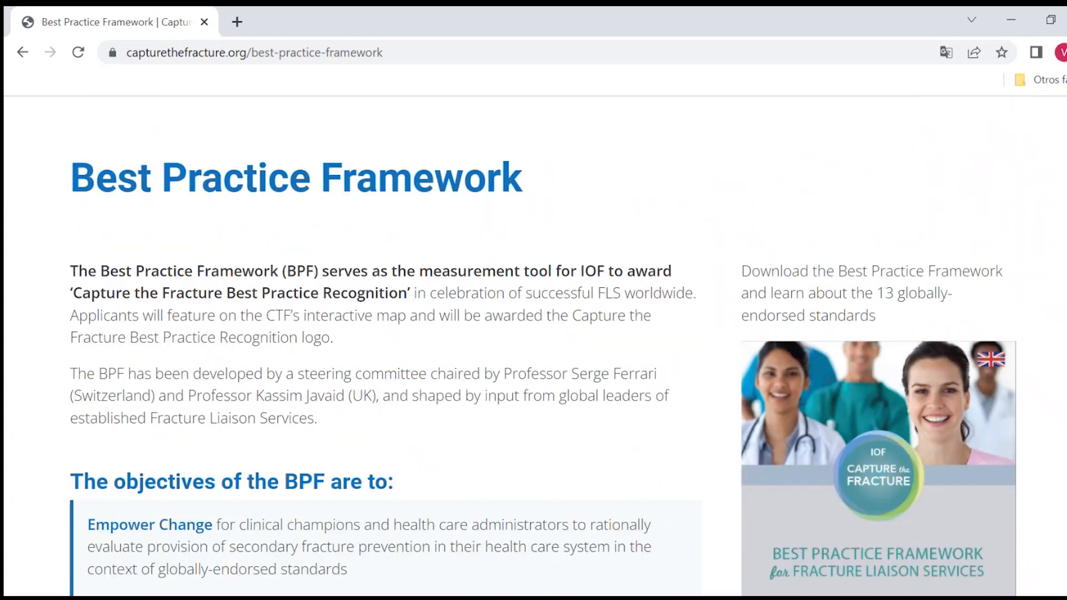
pyautogui.scroll(-10, 535, 346)
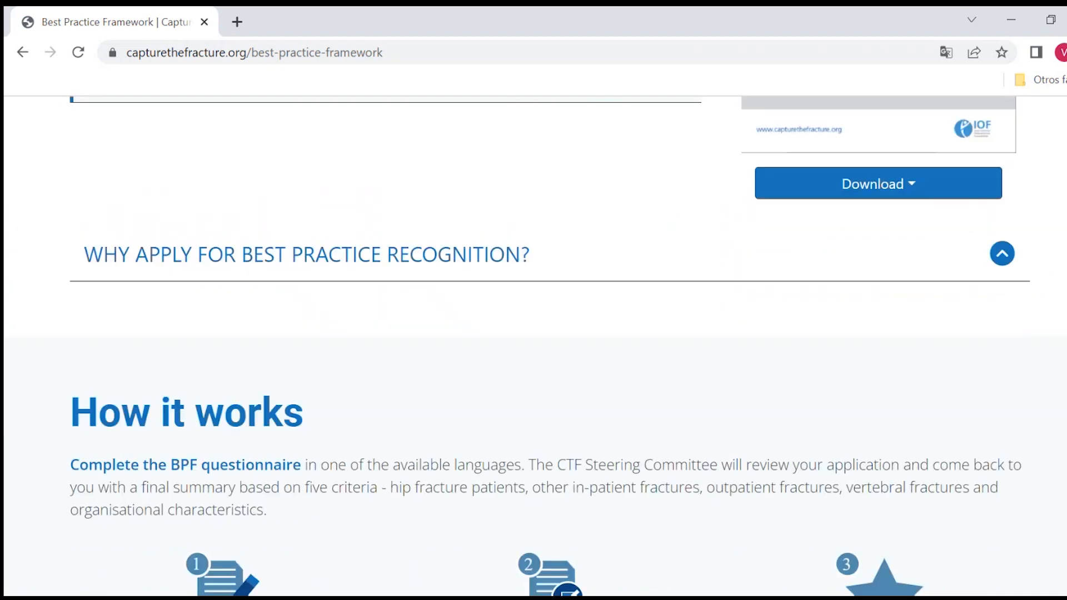
pyautogui.scroll(-2, 536, 345)
pyautogui.scroll(-9, 535, 345)
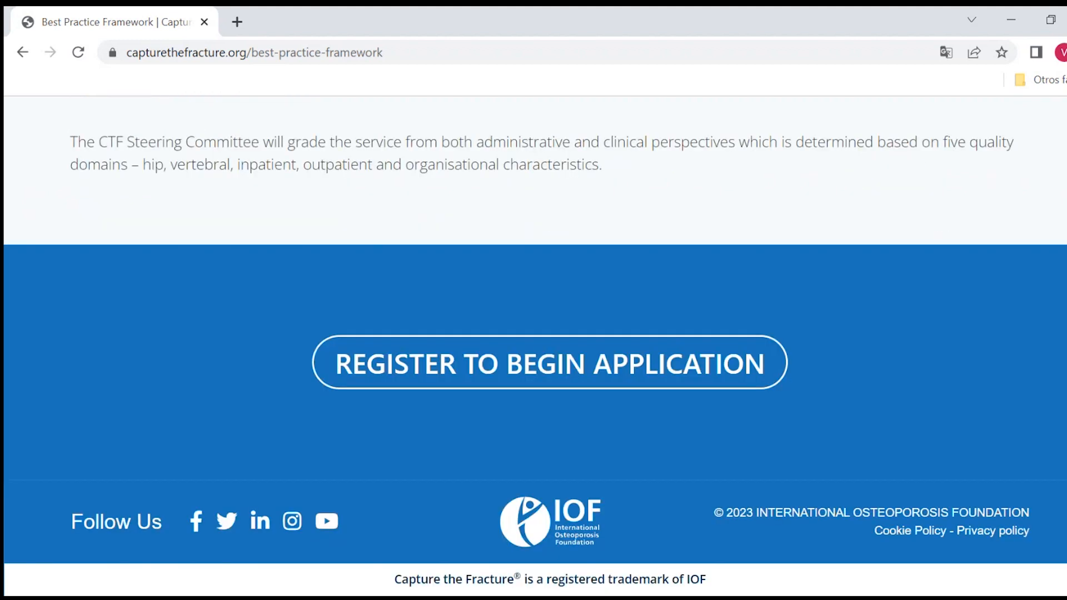
pyautogui.click(626, 383)
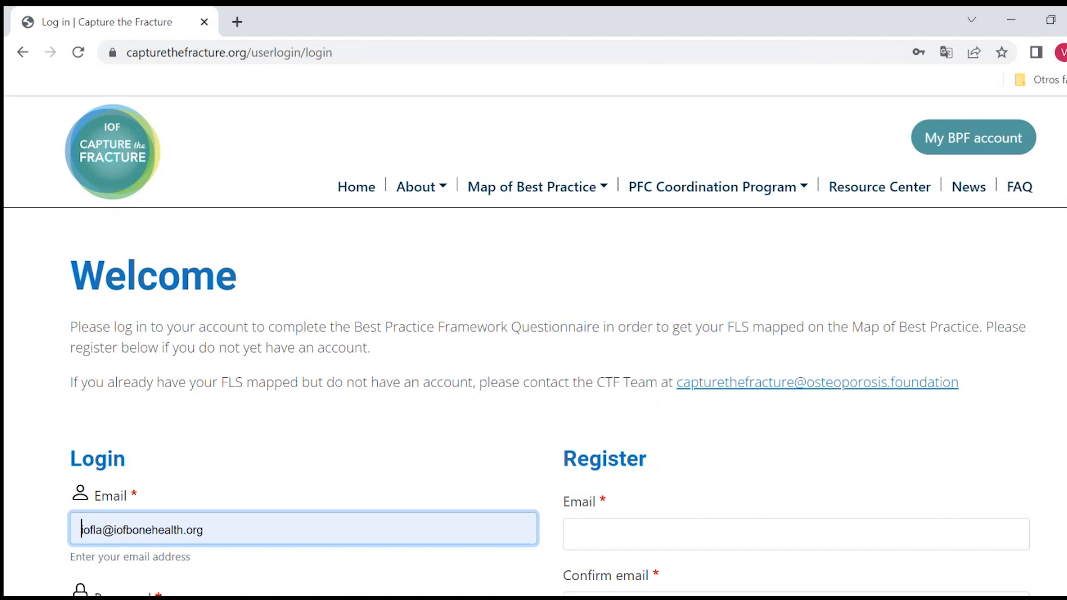
# Log in to the existing BPF account with the saved e-mail and password
pyautogui.click(230, 530)
pyautogui.scroll(-3, 535, 346)
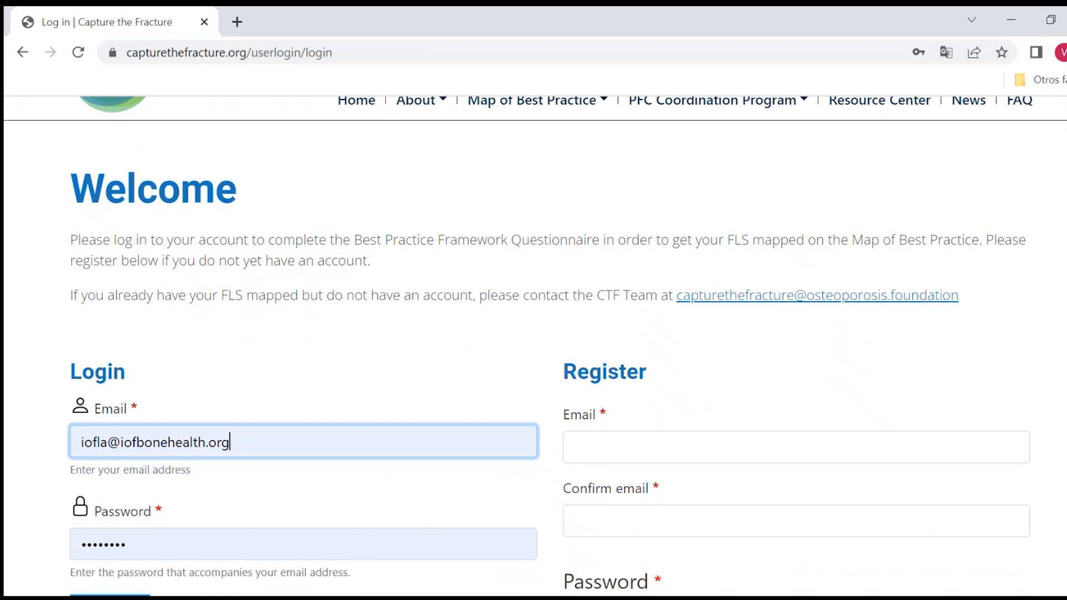
pyautogui.scroll(-3, 535, 346)
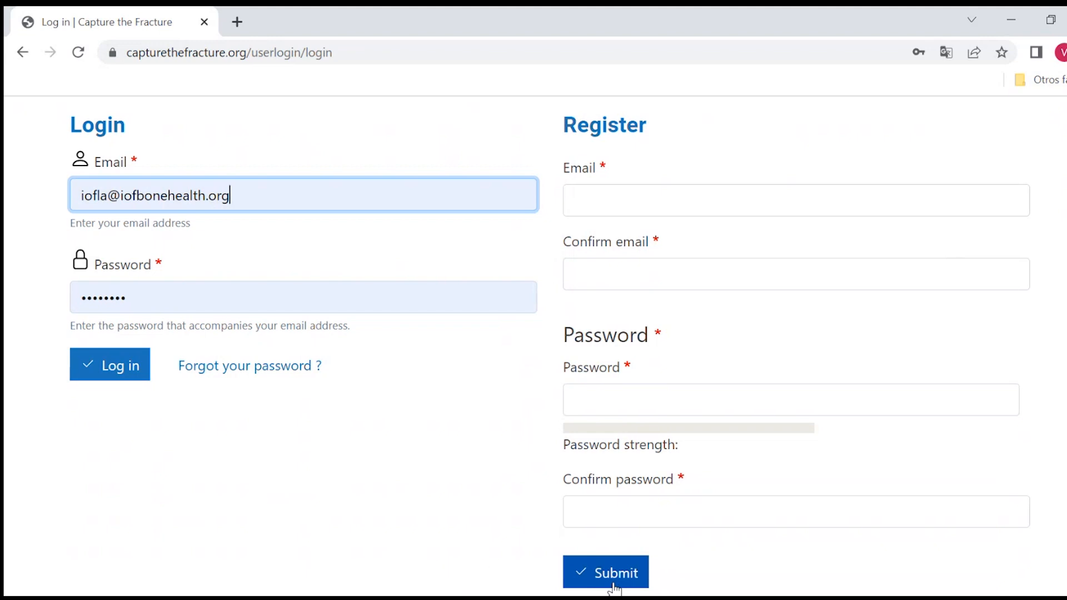
pyautogui.click(112, 381)
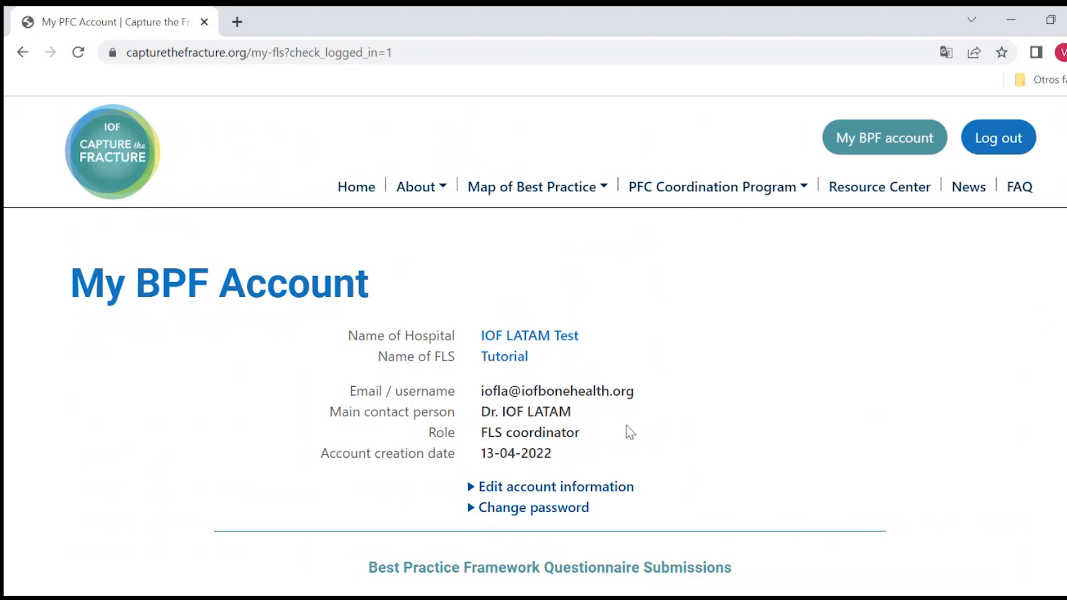
# Review the account information's main contact, FLS information and secondary contact sections, and save the form
pyautogui.click(610, 499)
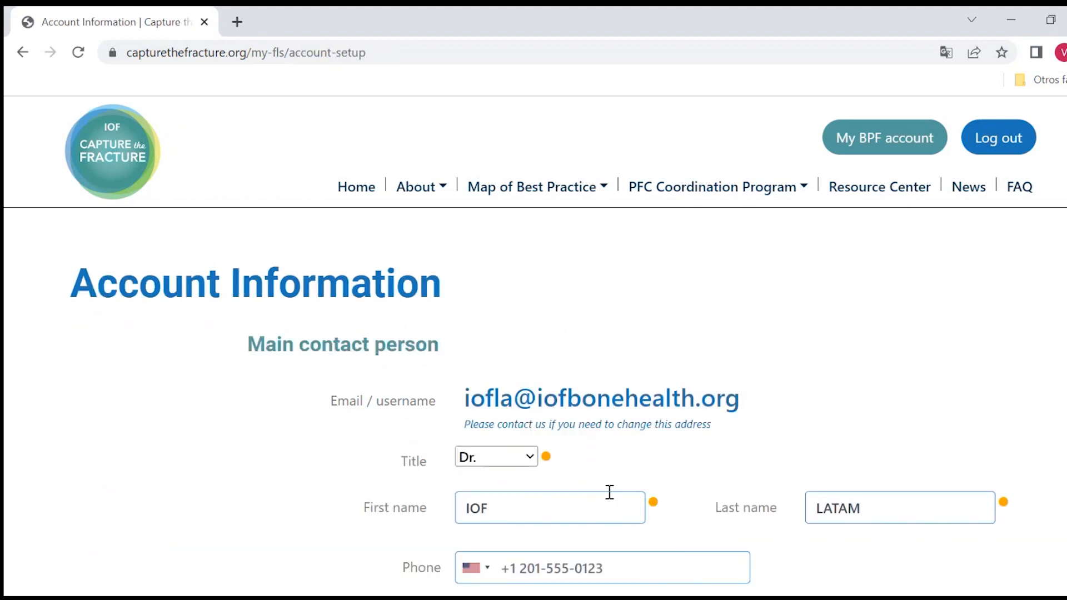
pyautogui.scroll(-3, 535, 346)
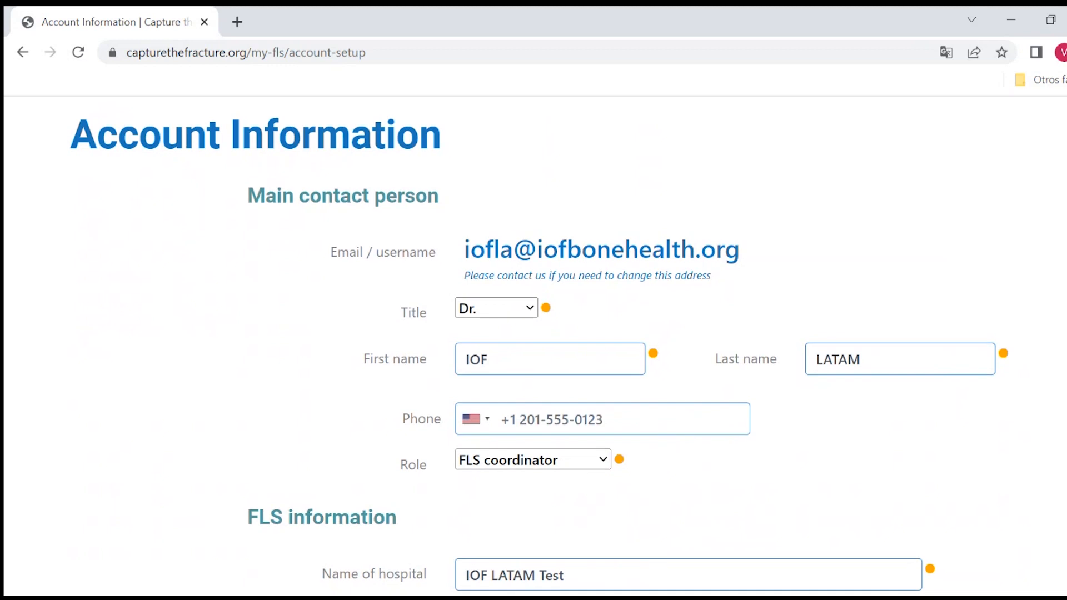
pyautogui.scroll(-3, 535, 345)
pyautogui.scroll(-4, 535, 346)
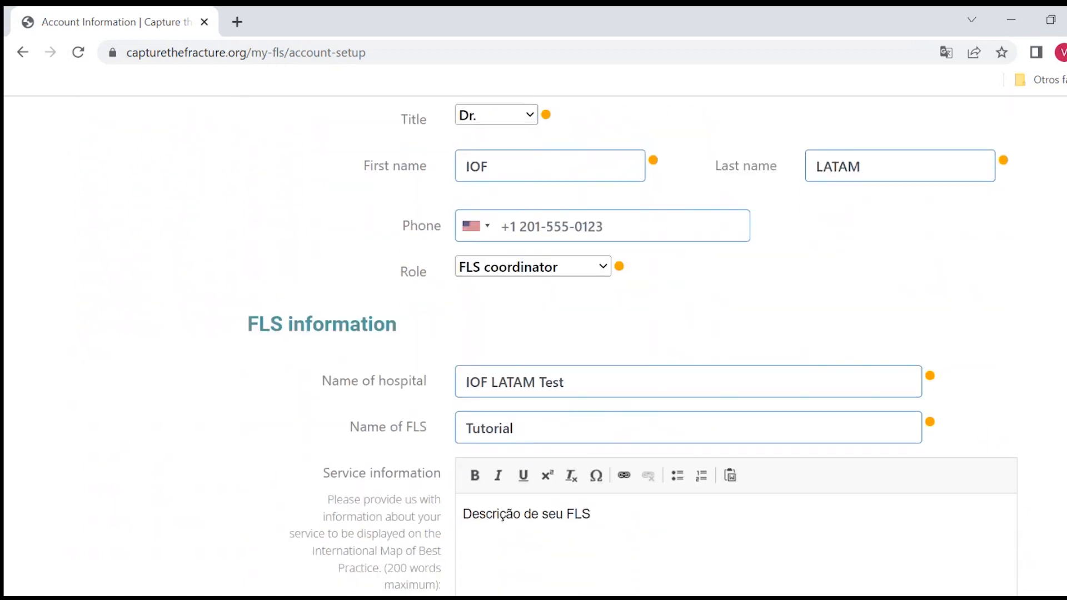
pyautogui.scroll(-2, 535, 346)
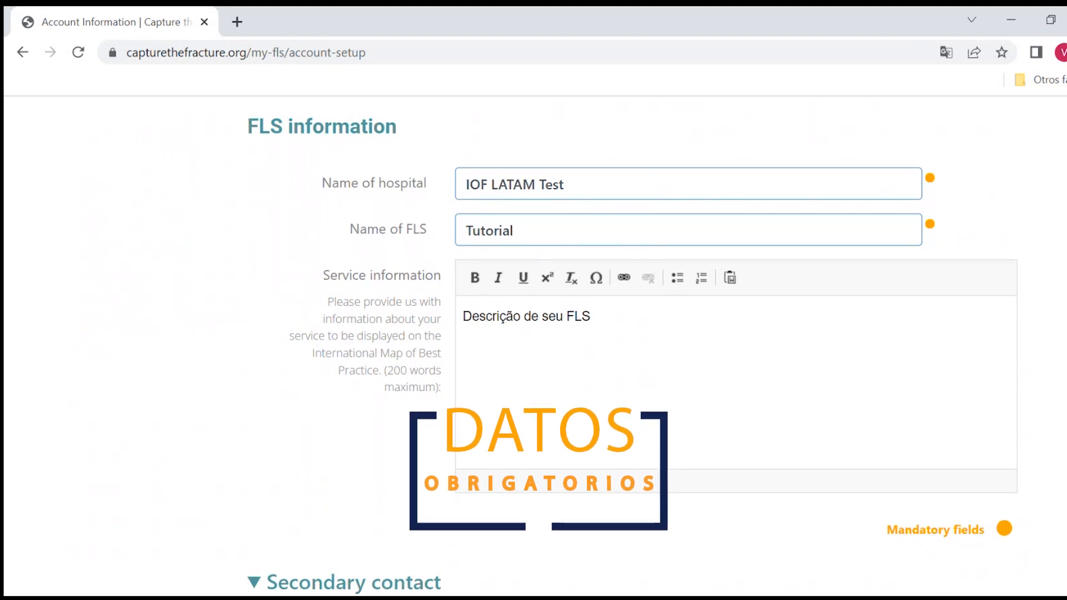
pyautogui.scroll(-1, 633, 351)
pyautogui.scroll(-5, 632, 350)
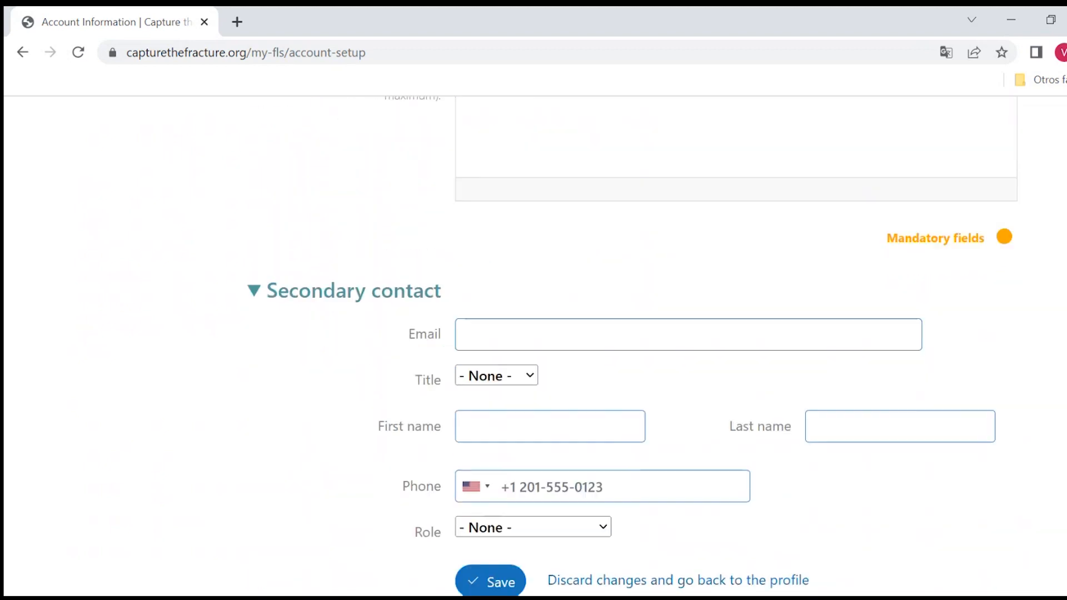
pyautogui.scroll(-1, 633, 350)
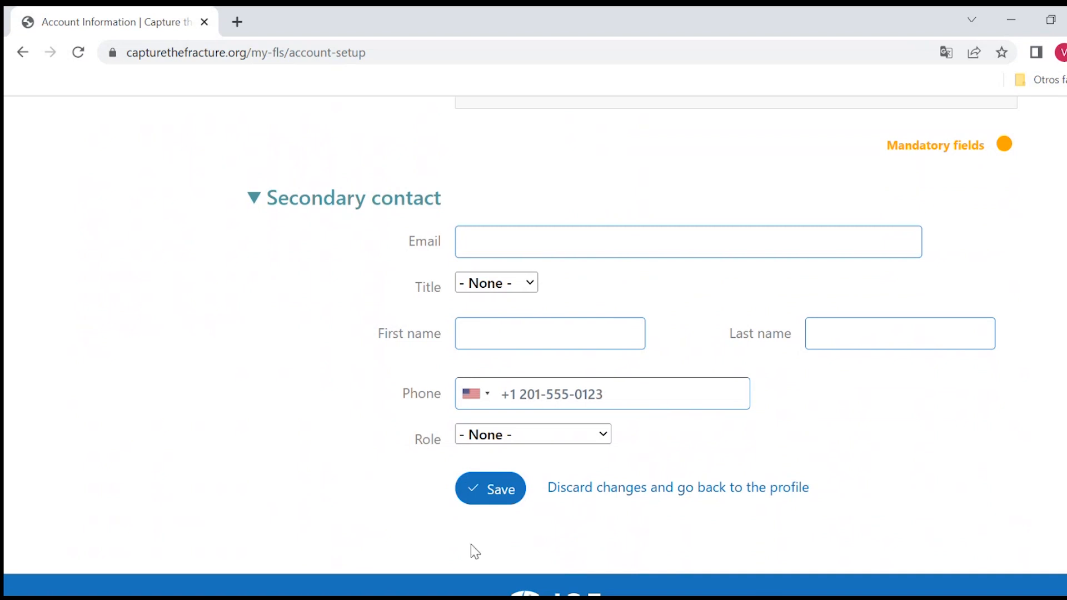
pyautogui.click(491, 500)
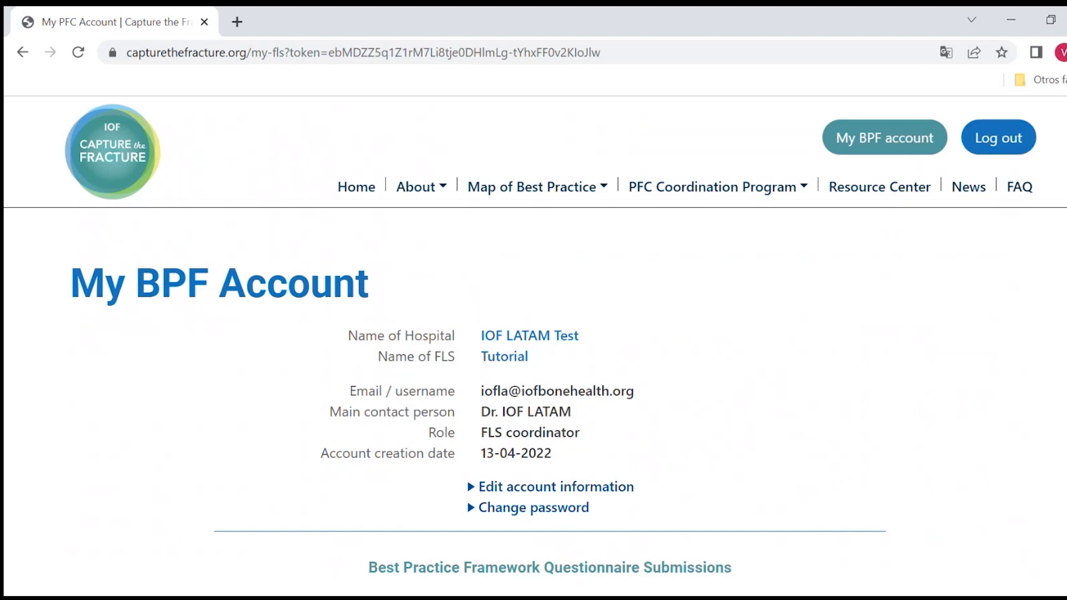
# Resume the draft Best Practice Framework Questionnaire application from the account page
pyautogui.scroll(-3, 535, 346)
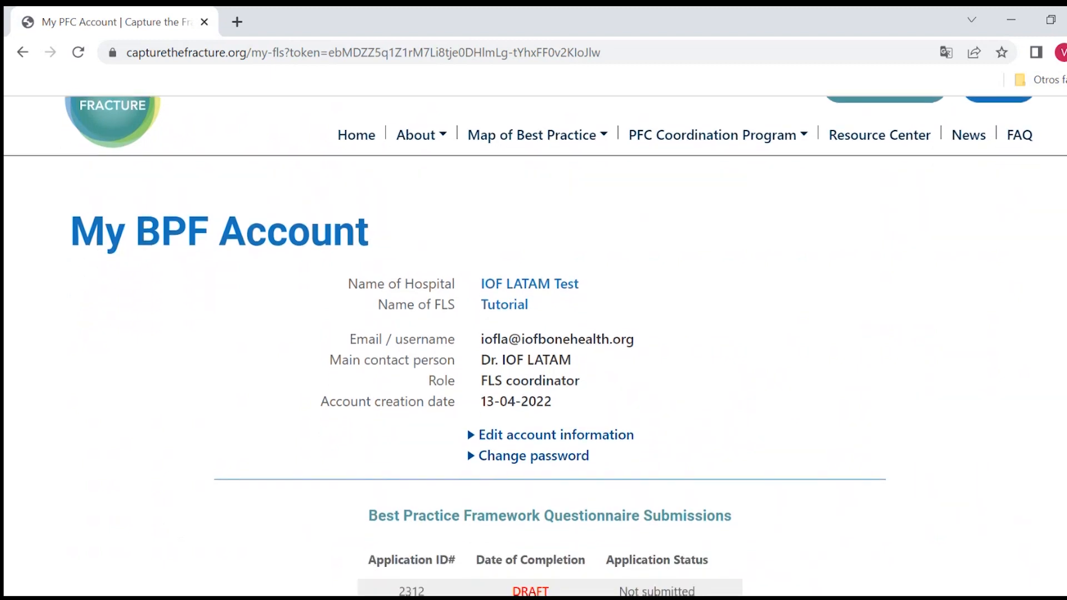
pyautogui.scroll(-2, 536, 346)
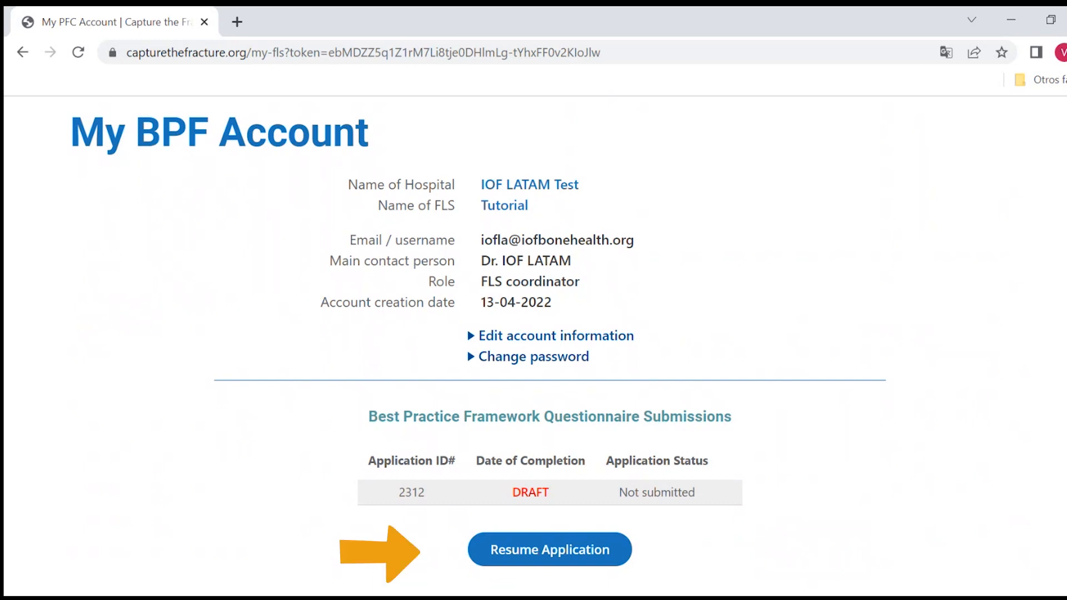
pyautogui.click(558, 566)
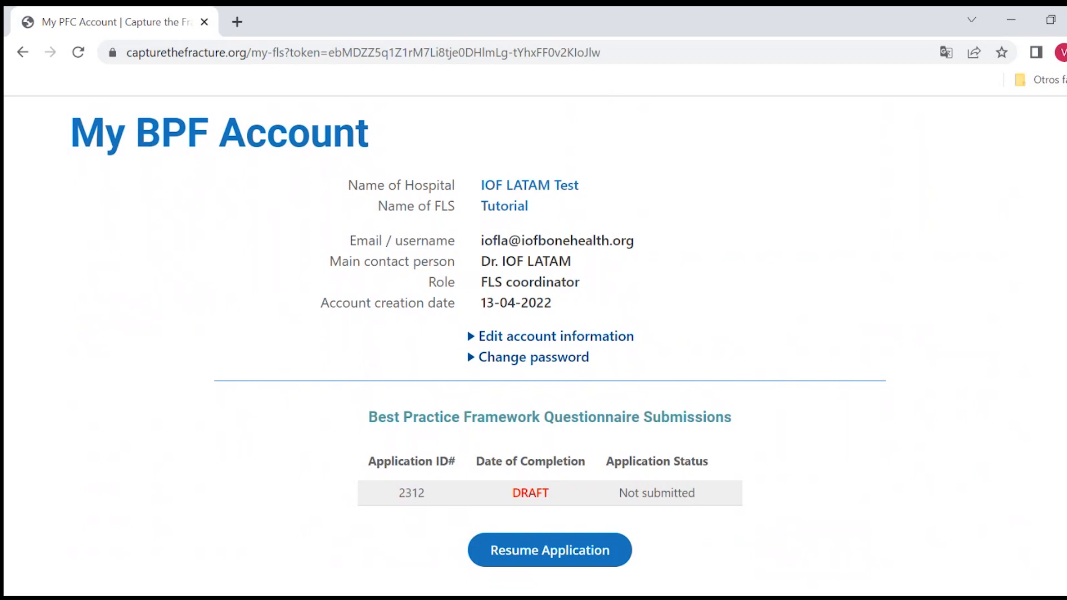
pyautogui.scroll(-1, 534, 347)
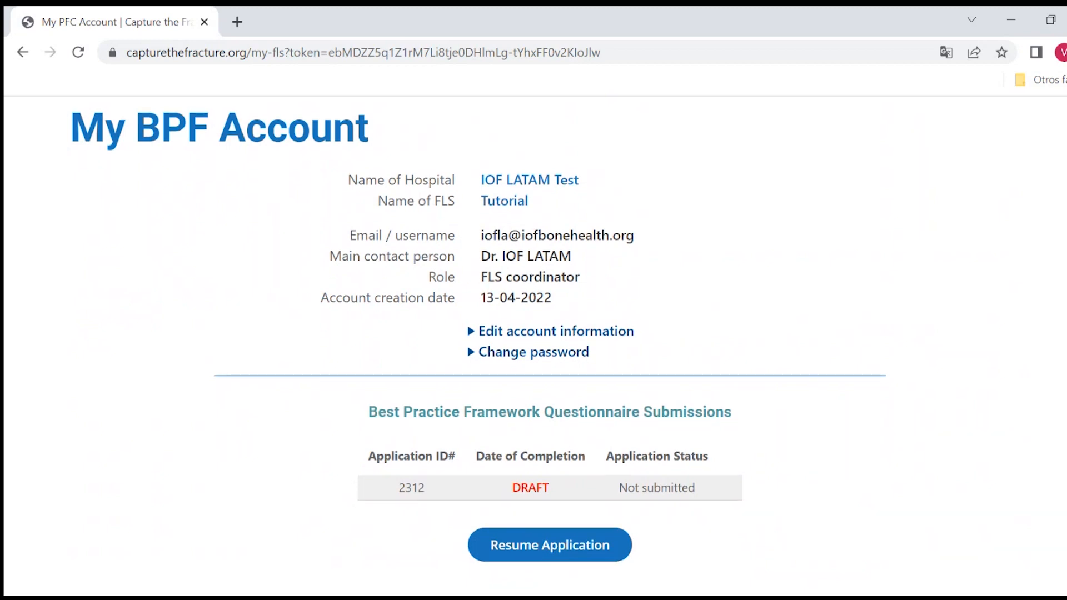
pyautogui.click(553, 558)
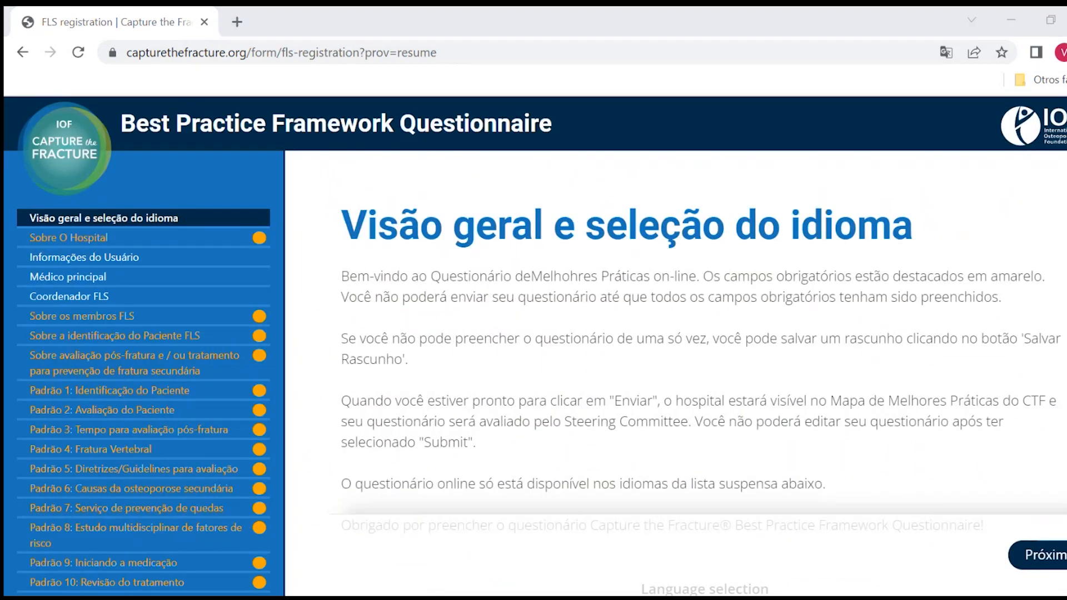
# Choose Portuguese as the questionnaire language on the overview page
pyautogui.scroll(-3, 701, 389)
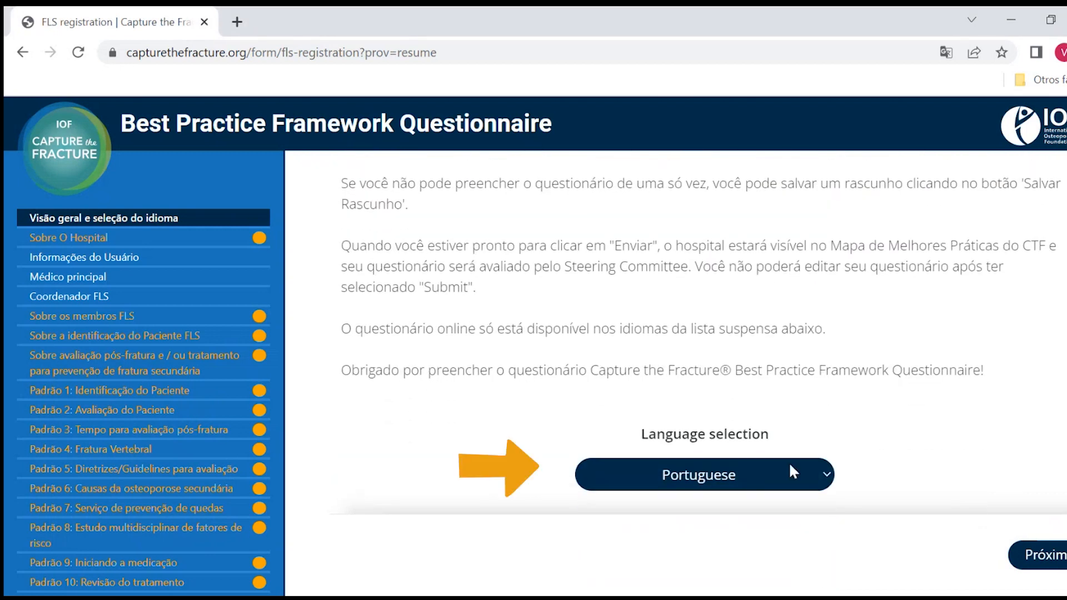
pyautogui.click(761, 482)
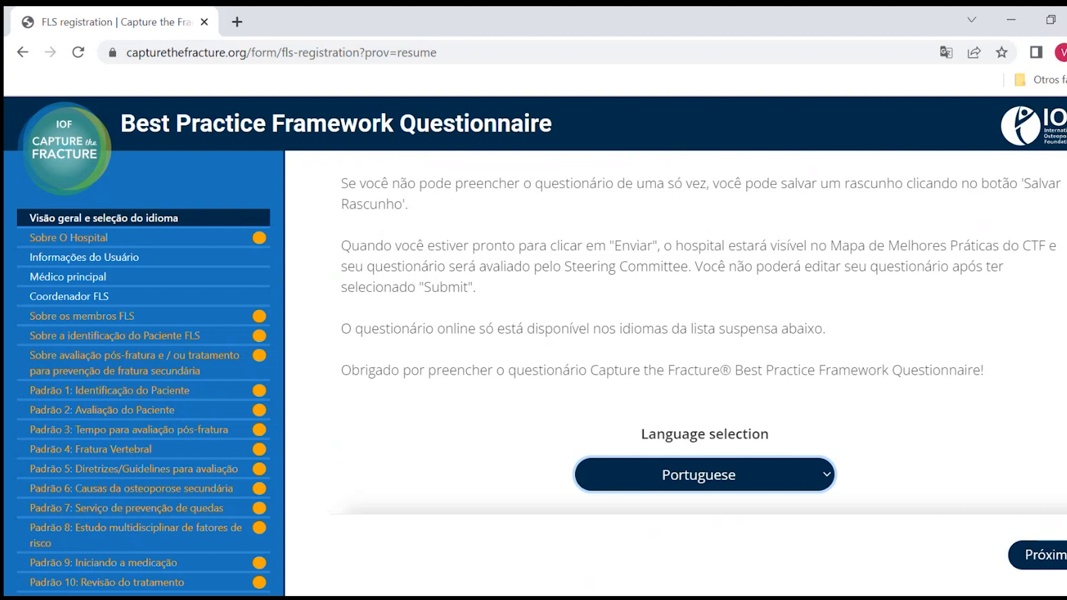
pyautogui.scroll(-1, 535, 347)
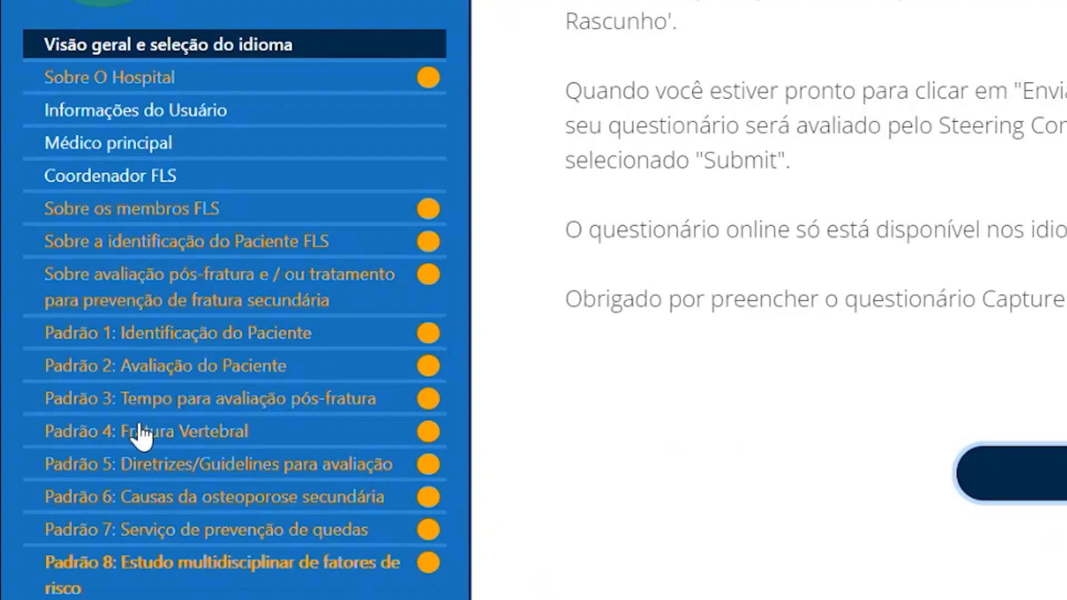
# Go to the questionnaire's "Sobre O Hospital" section
pyautogui.click(187, 83)
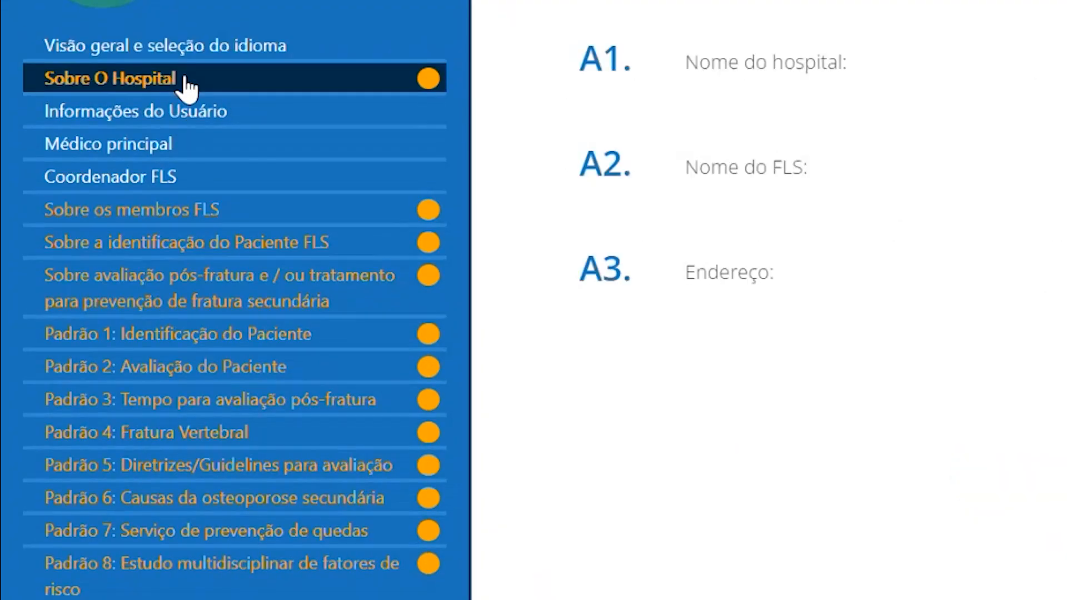
pyautogui.scroll(3, 769, 324)
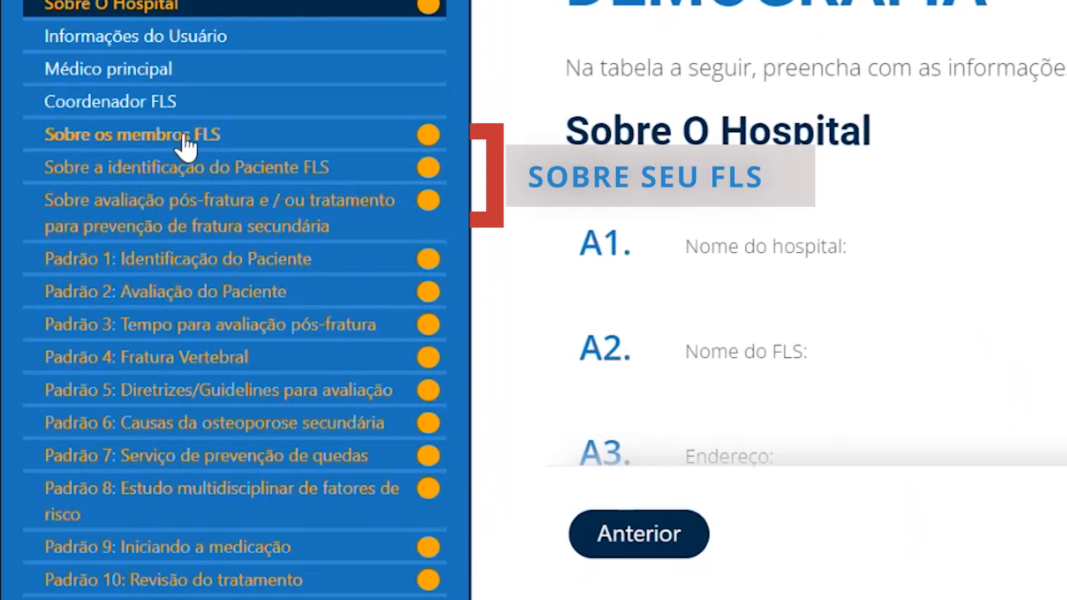
pyautogui.click(185, 146)
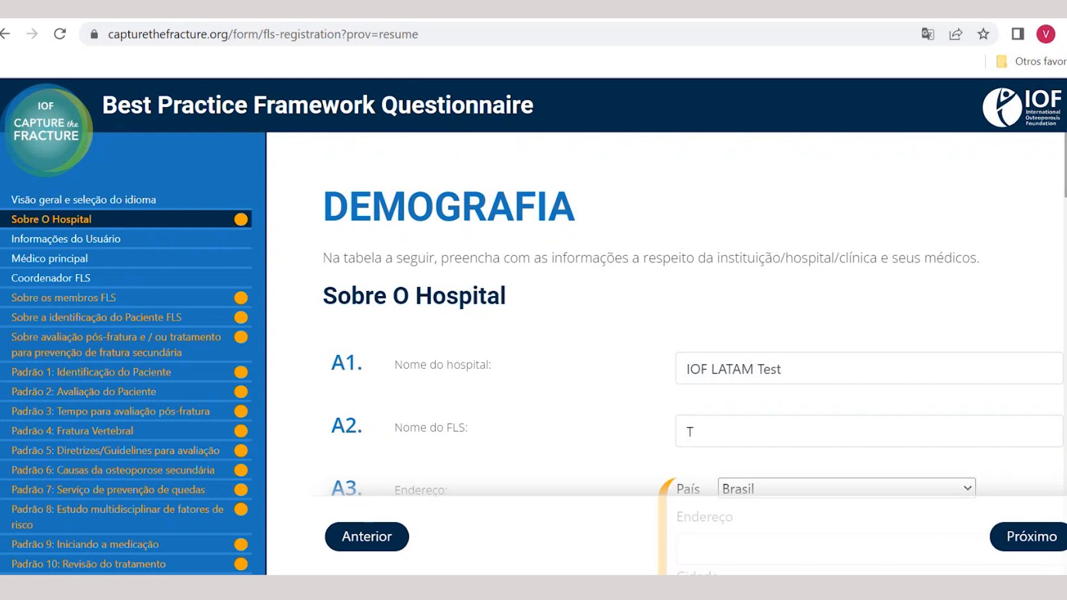
# Review hospital questions A1 to A7, covering the hospital and FLS names, address, website, coverage area, type and population served
pyautogui.scroll(-3, 694, 375)
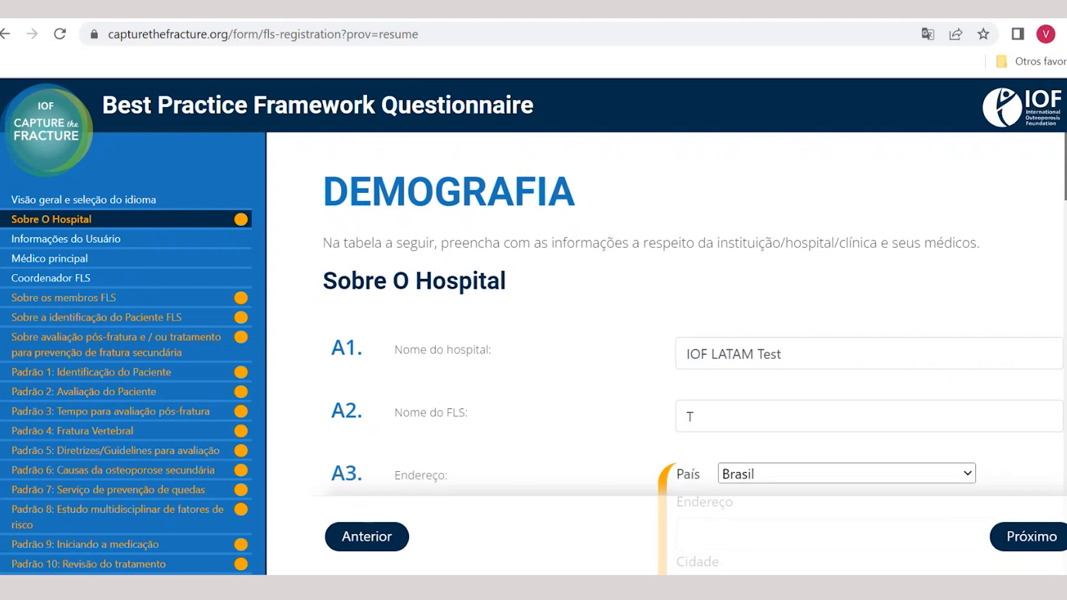
pyautogui.scroll(-1, 693, 345)
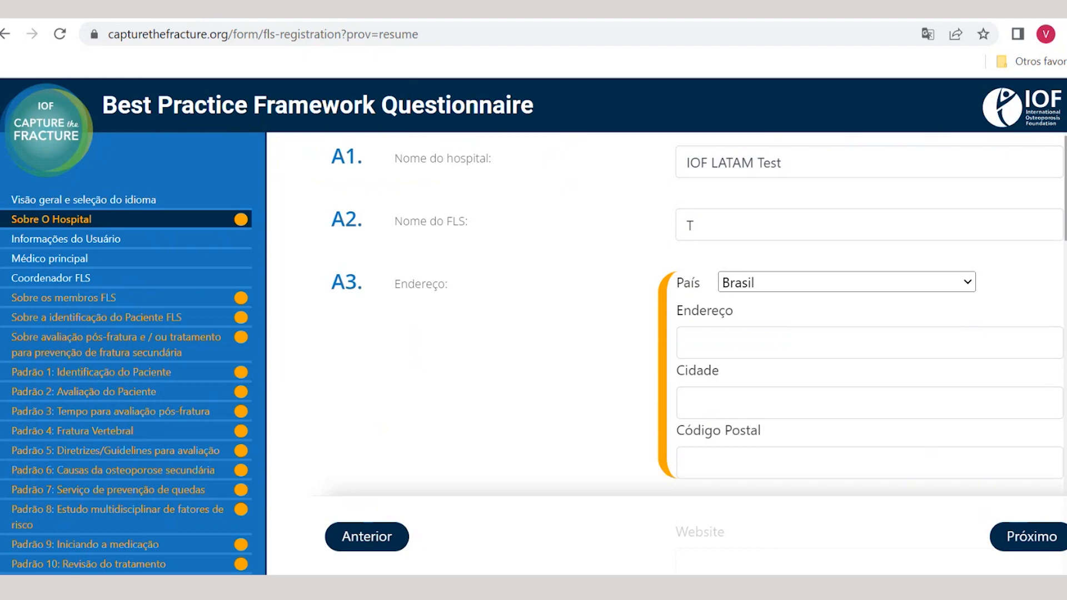
pyautogui.scroll(-4, 694, 350)
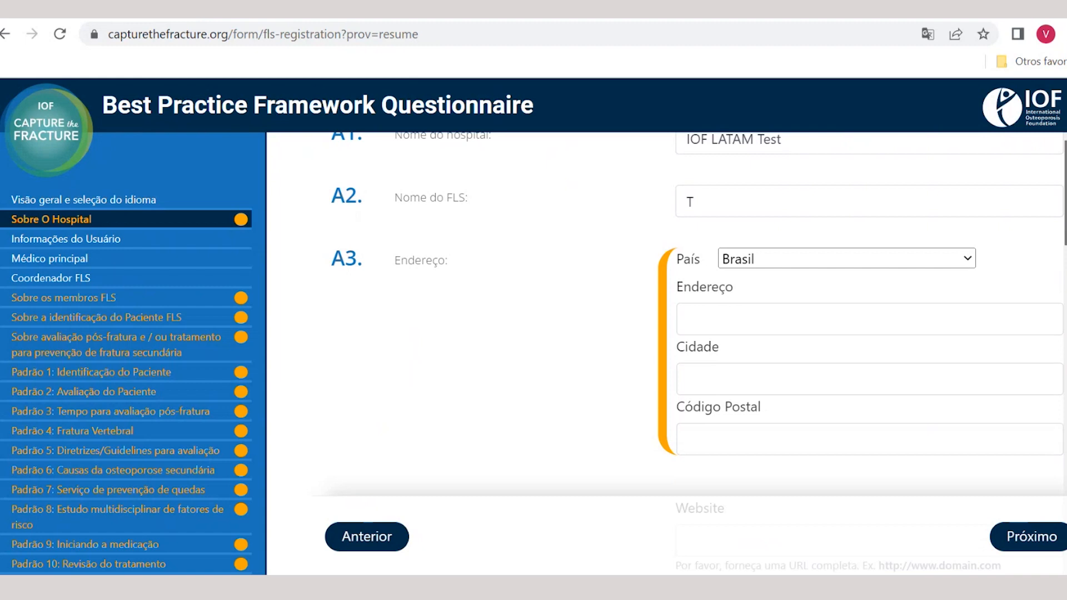
pyautogui.scroll(-1, 699, 350)
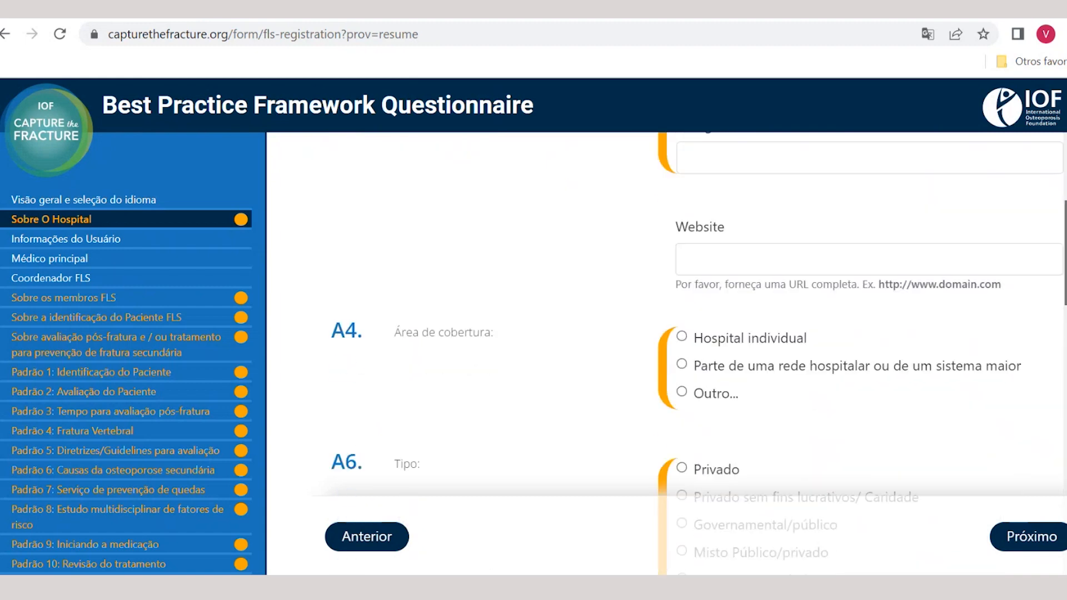
pyautogui.scroll(-3, 693, 350)
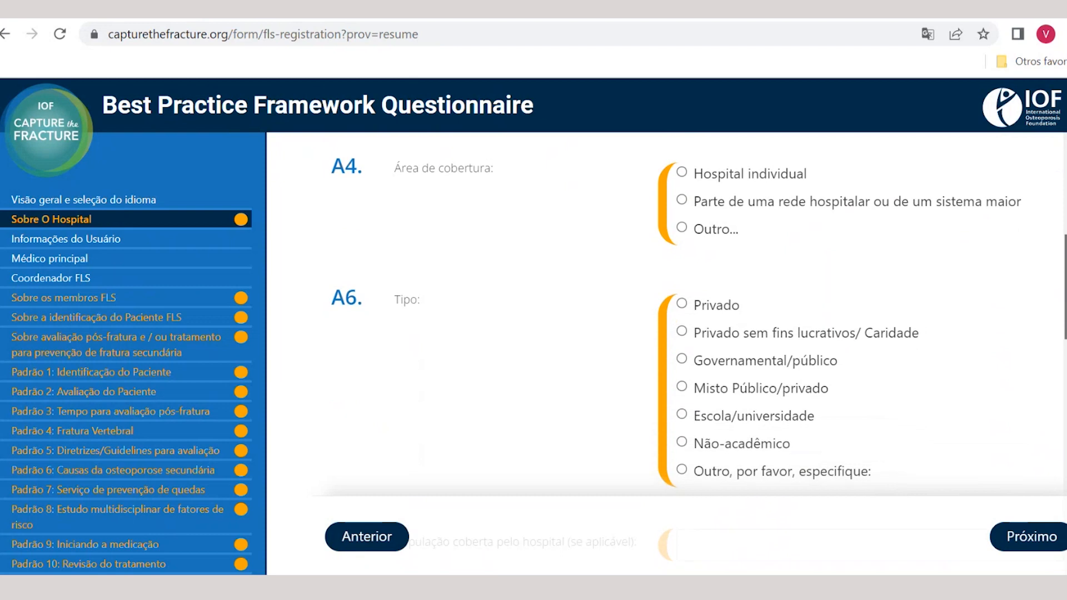
pyautogui.scroll(-2, 698, 351)
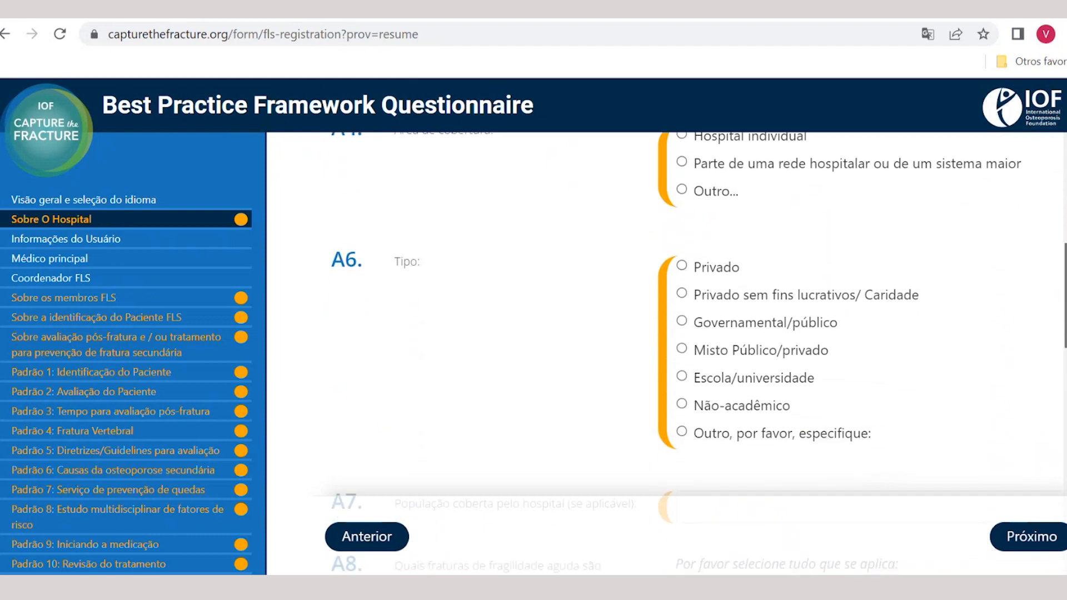
pyautogui.scroll(-1, 699, 351)
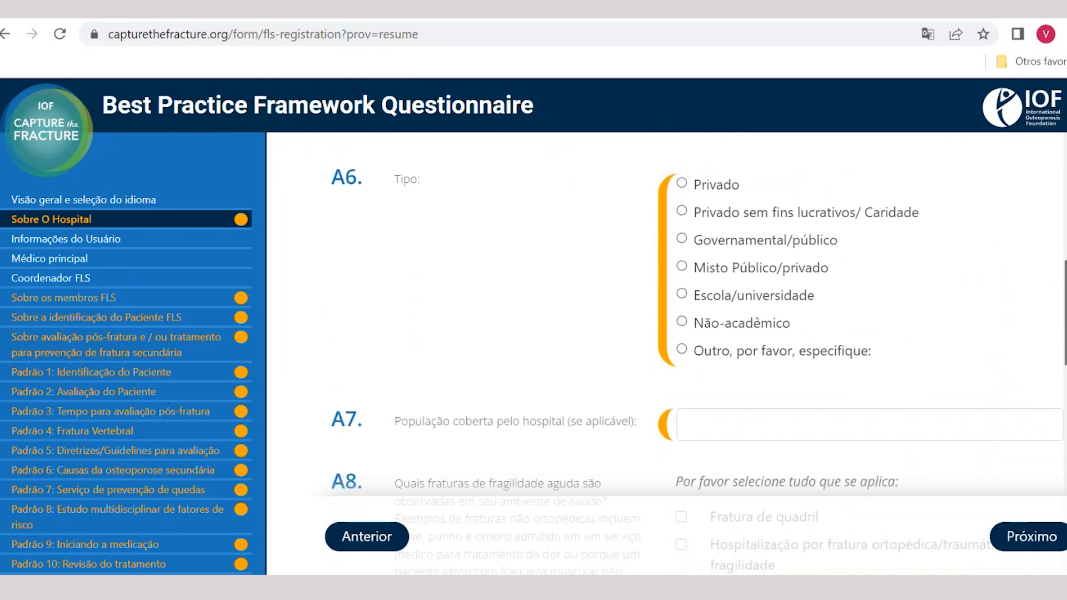
pyautogui.scroll(-2, 699, 351)
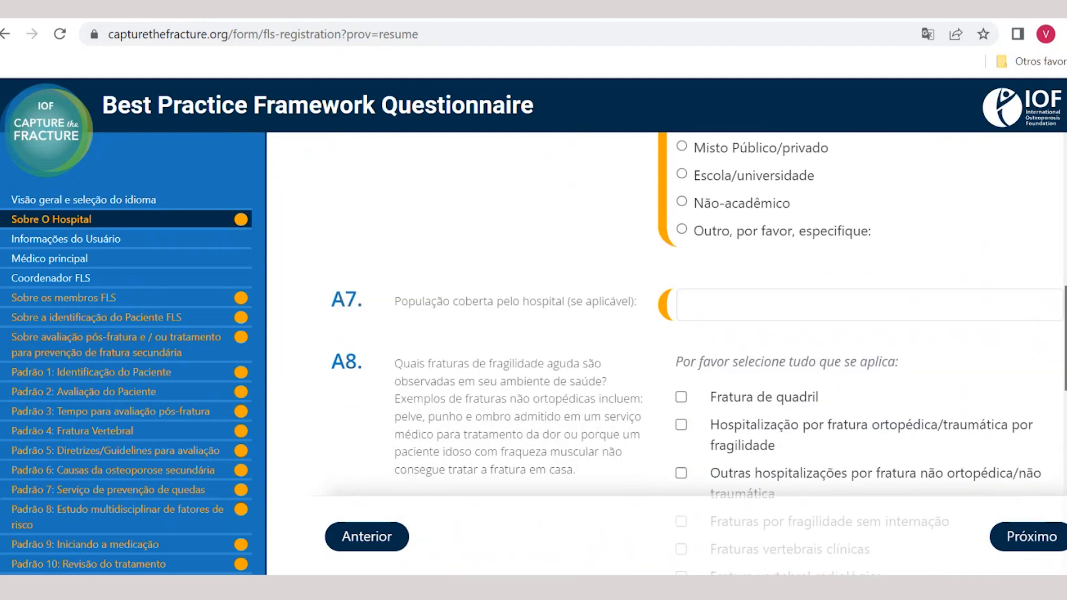
# In question A8, select Fratura de quadril, Hospitalização por fratura ortopédica/traumática por fragilidade, Fraturas por fragilidade sem internação and Fraturas vertebrais clínicas
pyautogui.scroll(-3, 698, 351)
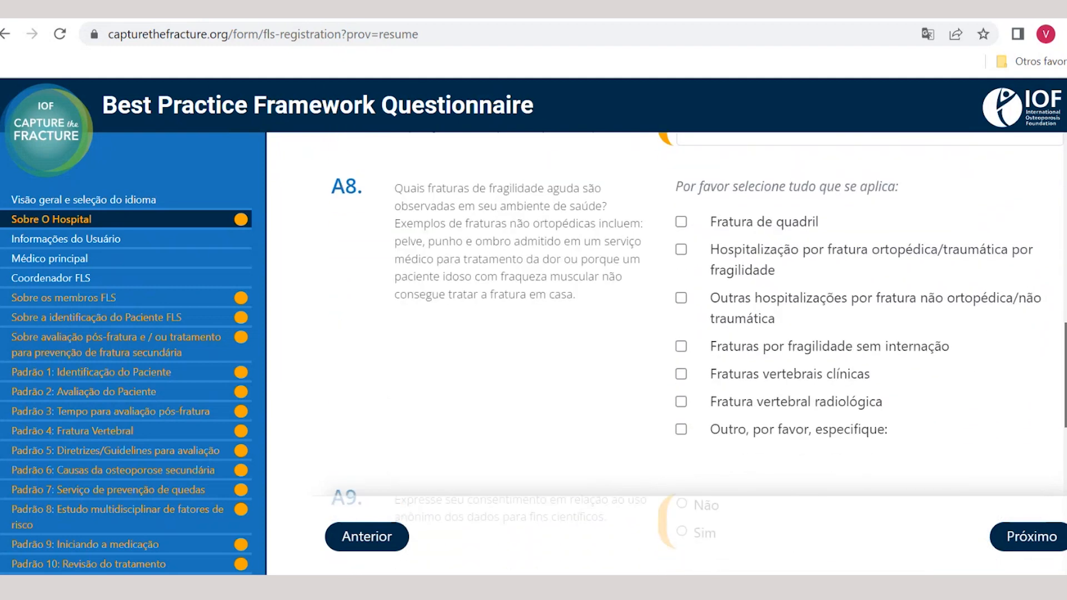
pyautogui.scroll(-1, 699, 350)
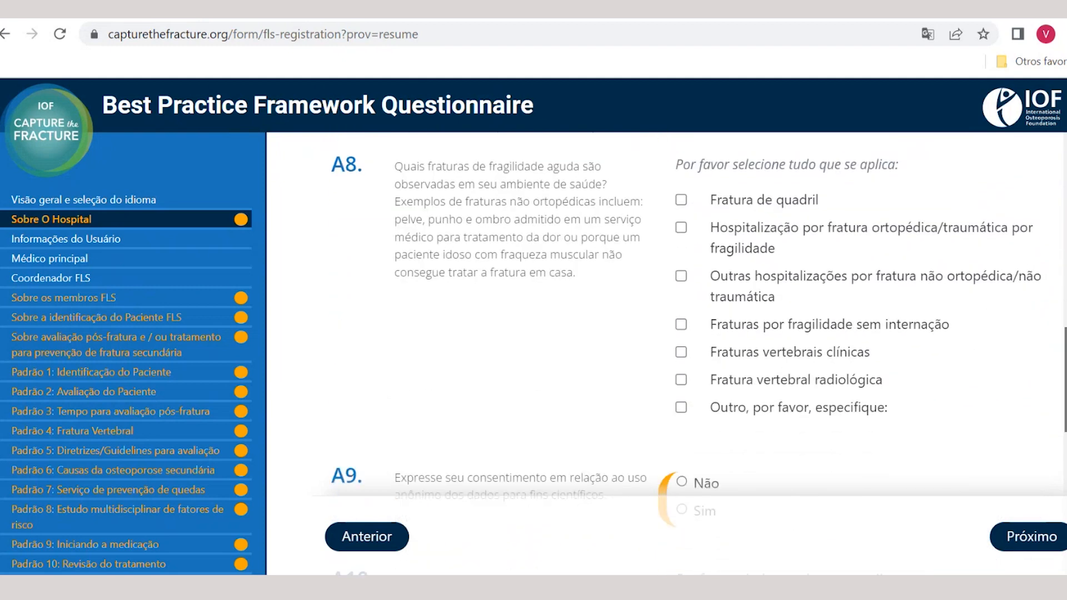
pyautogui.click(681, 200)
pyautogui.click(682, 228)
pyautogui.click(682, 325)
pyautogui.click(682, 353)
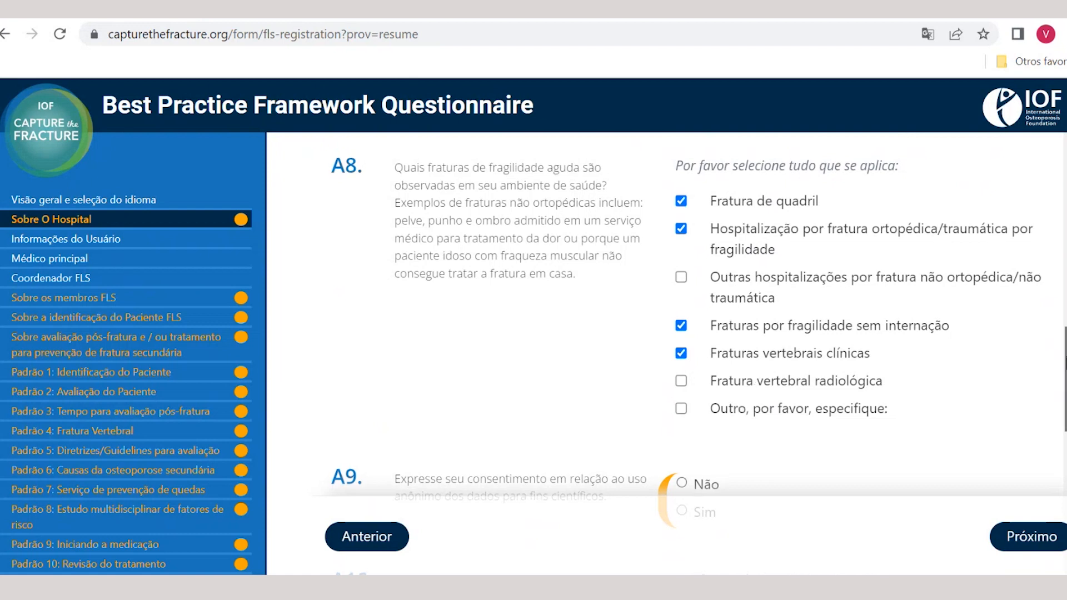
# Look through the remaining hospital questions to the A11 service description and continue to the "Informações do Usuário" section
pyautogui.scroll(-3, 1064, 378)
pyautogui.moveTo(1063, 388); pyautogui.dragTo(1066, 491)
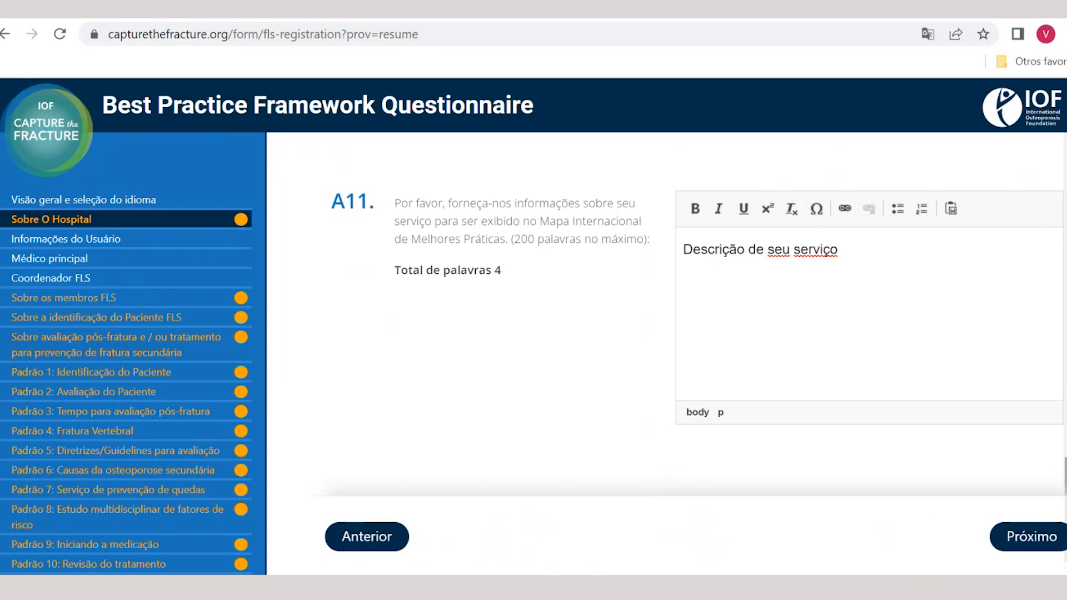
pyautogui.click(1024, 547)
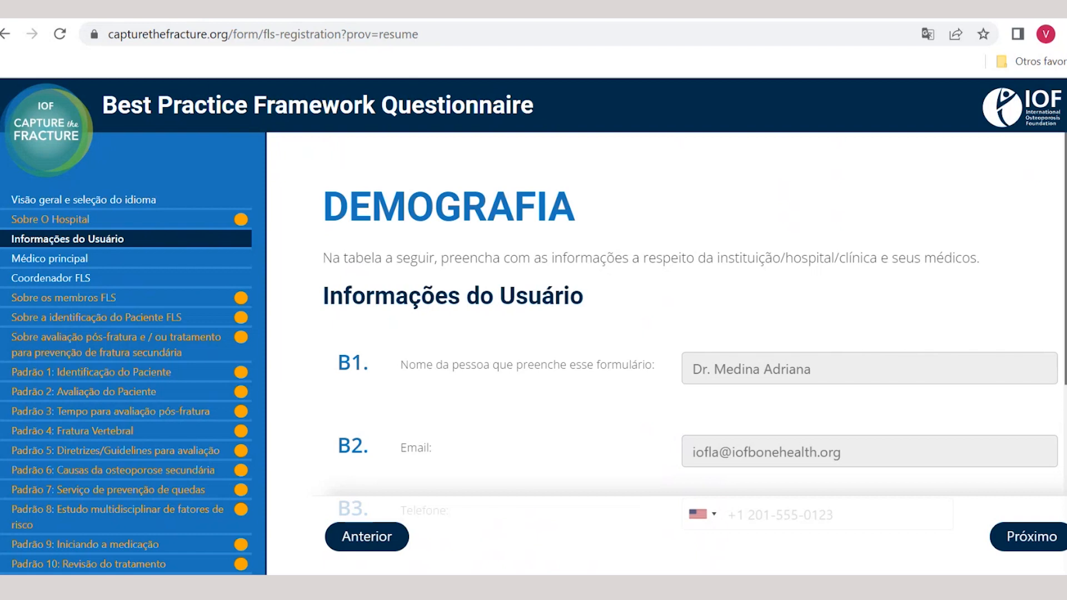
# Review the user information questions B1 to B4 and continue to the "Médico principal" section
pyautogui.scroll(-2, 691, 378)
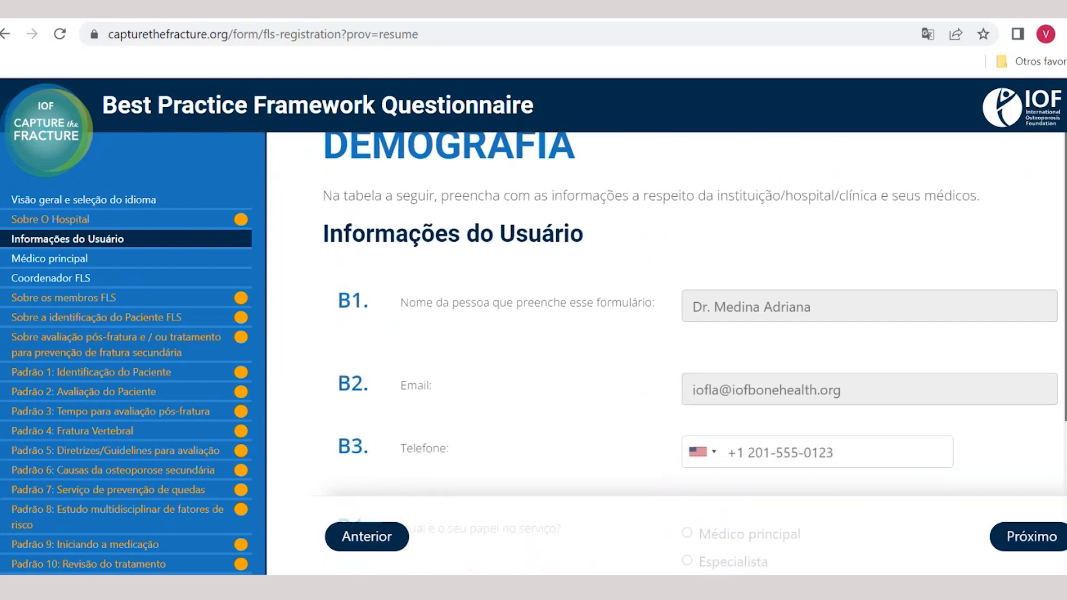
pyautogui.scroll(-1, 691, 378)
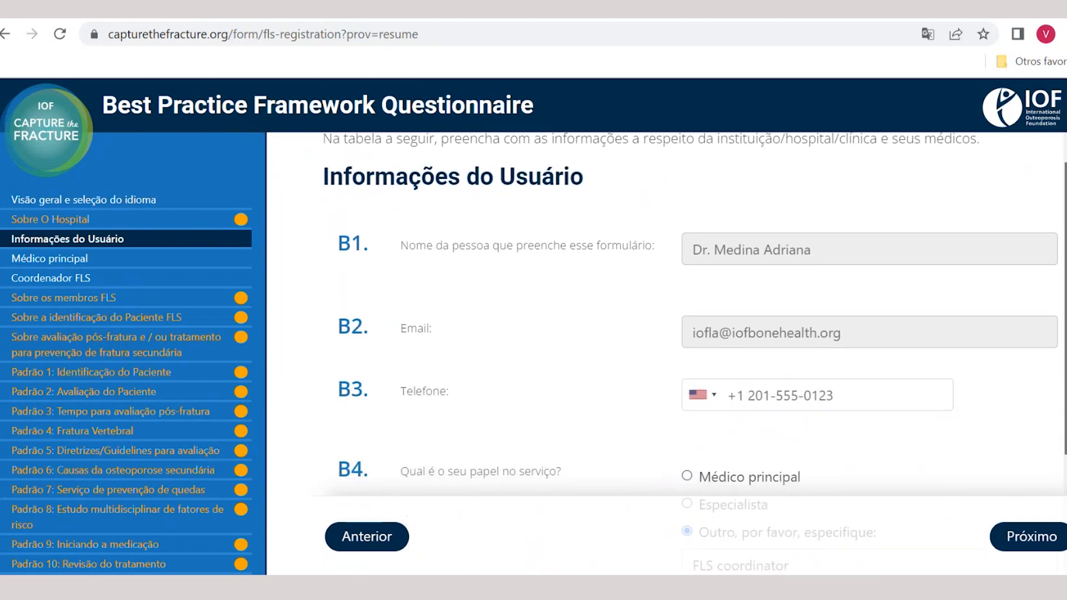
pyautogui.scroll(-2, 1066, 383)
pyautogui.moveTo(1066, 382); pyautogui.dragTo(1066, 481)
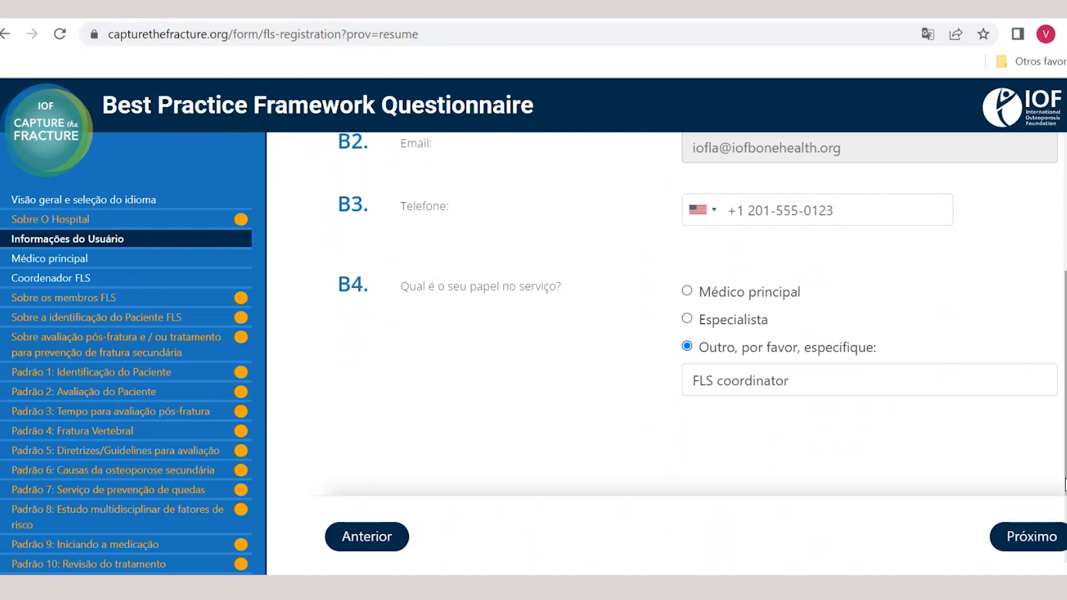
pyautogui.click(1027, 550)
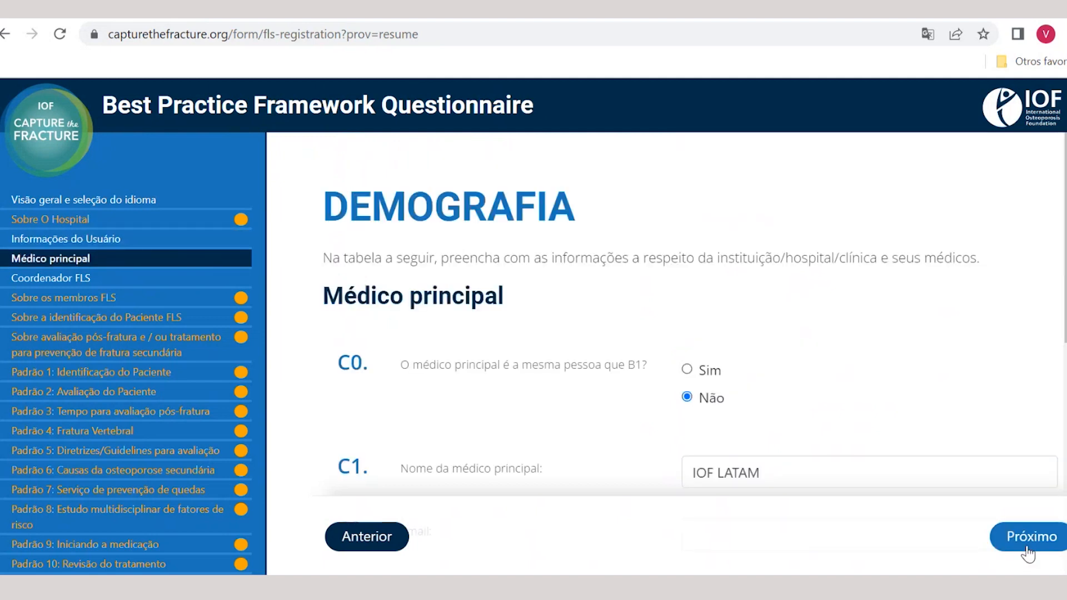
# Try Sim in C0 for the main physician being the same person as B1, and restore the answer to Não
pyautogui.moveTo(1066, 263); pyautogui.dragTo(1065, 333)
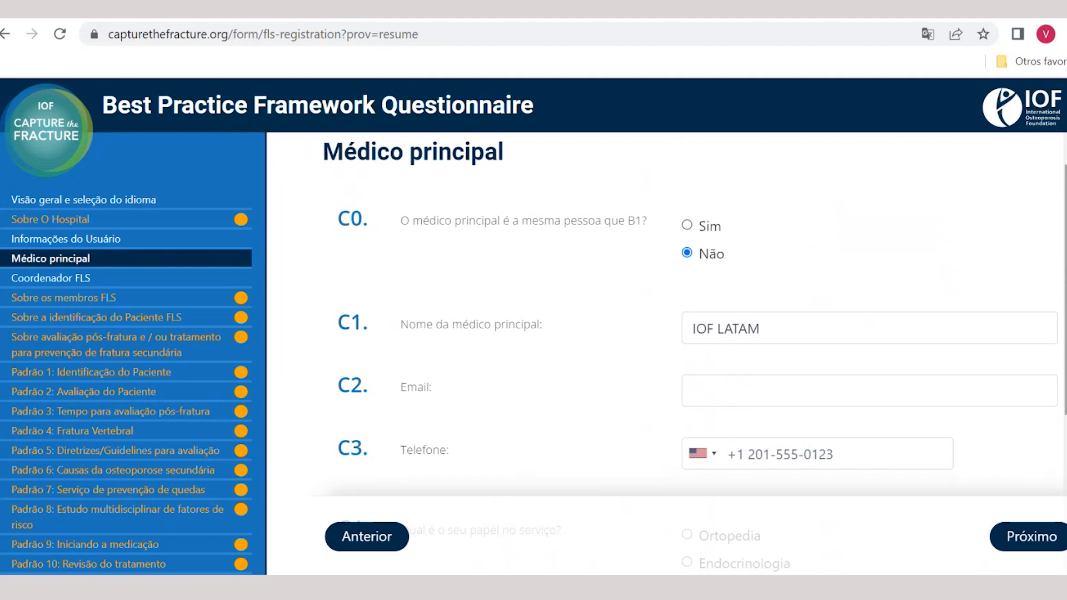
pyautogui.click(690, 230)
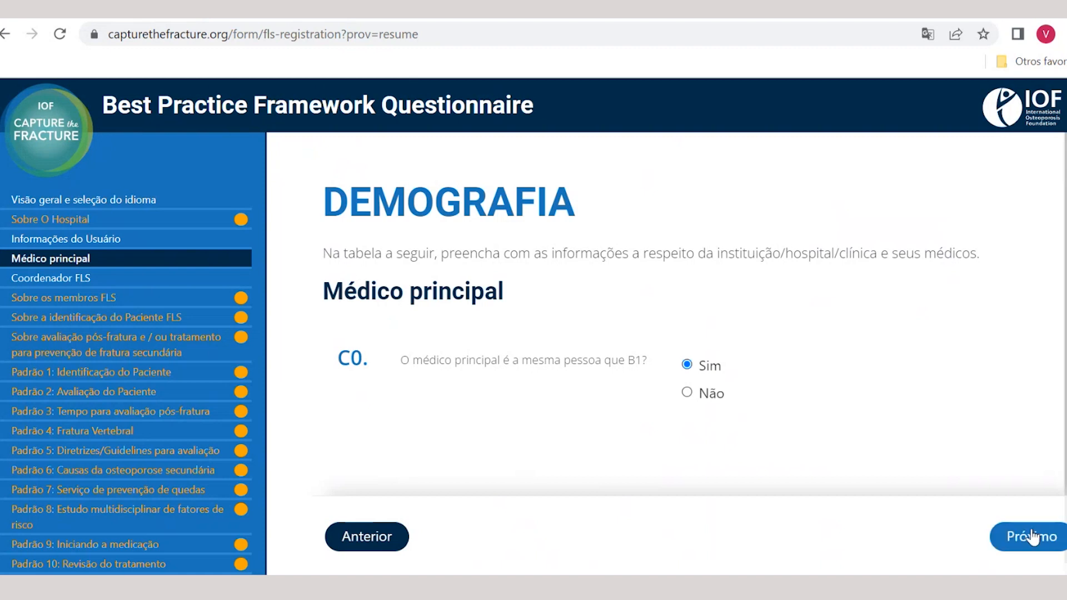
pyautogui.click(688, 394)
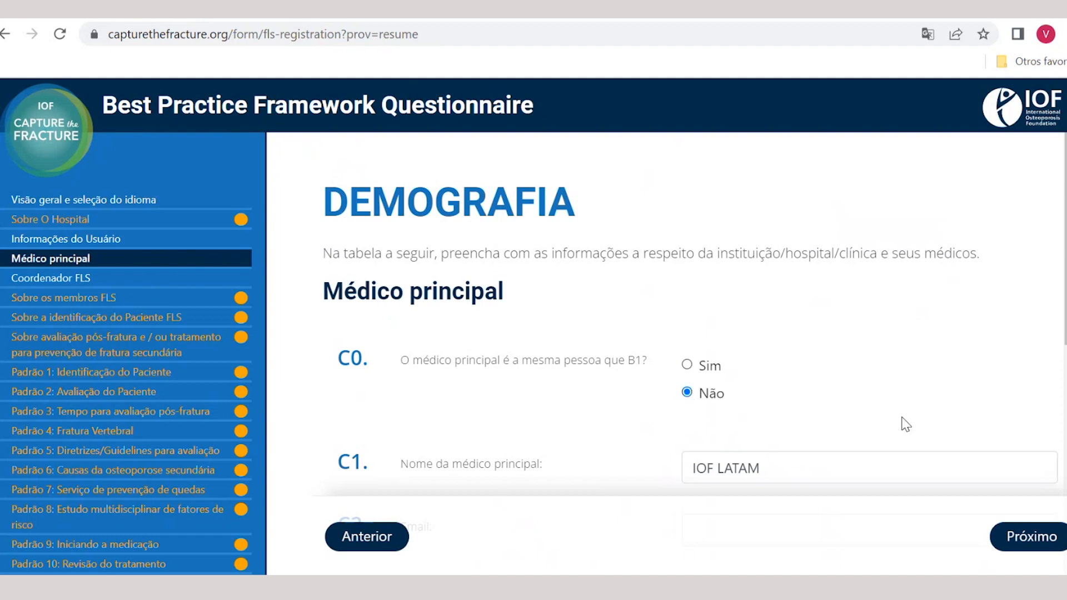
# Try Outro as the main physician's role in C4, set it back to Ginecologia, and continue to the "Coordenador FLS" section
pyautogui.moveTo(1064, 275); pyautogui.dragTo(1060, 463)
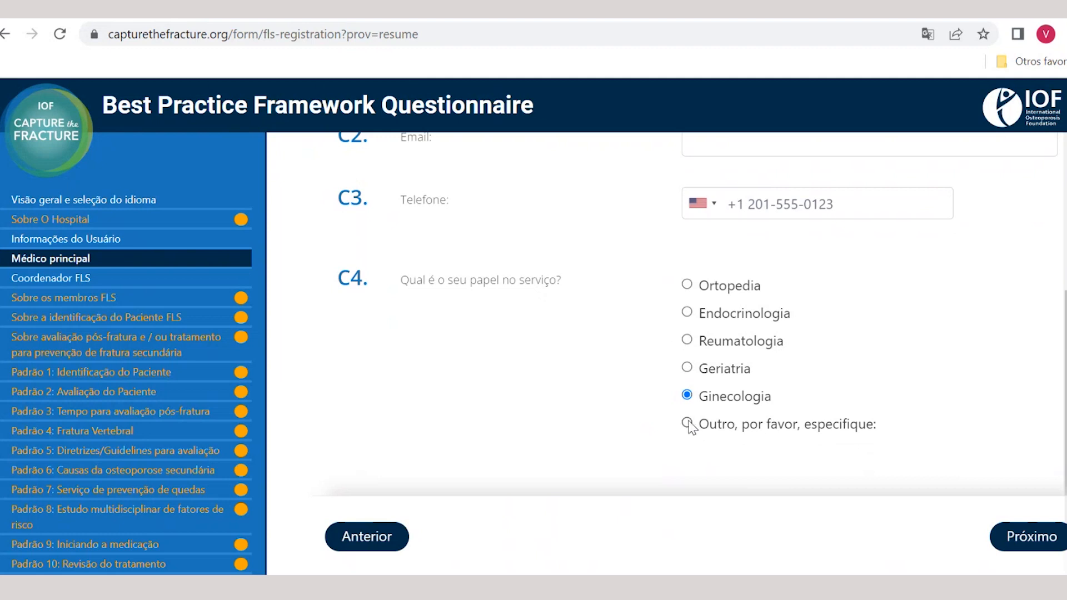
pyautogui.click(688, 424)
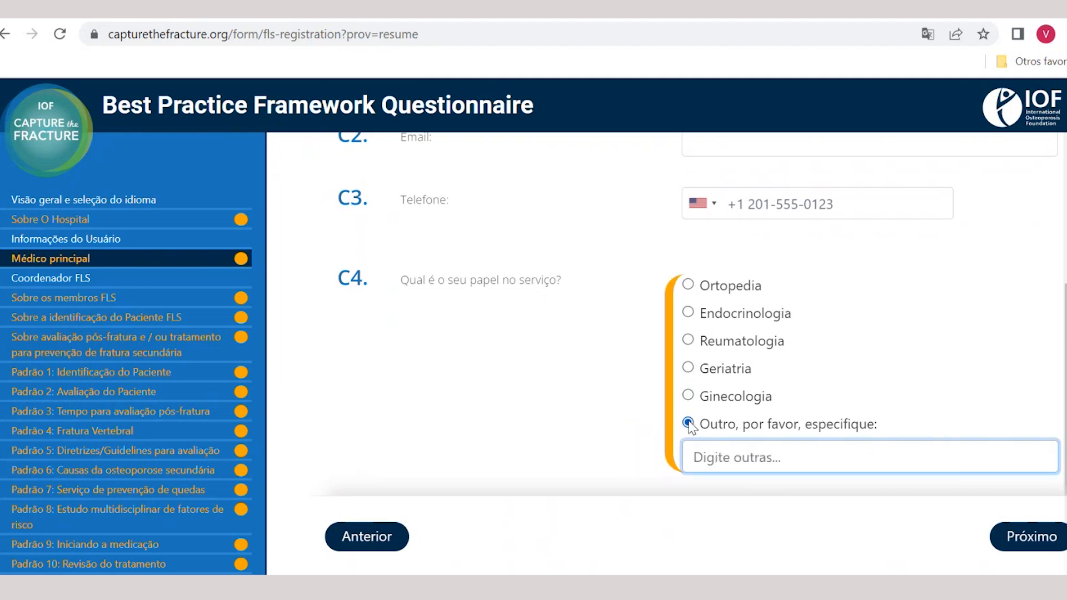
pyautogui.click(688, 396)
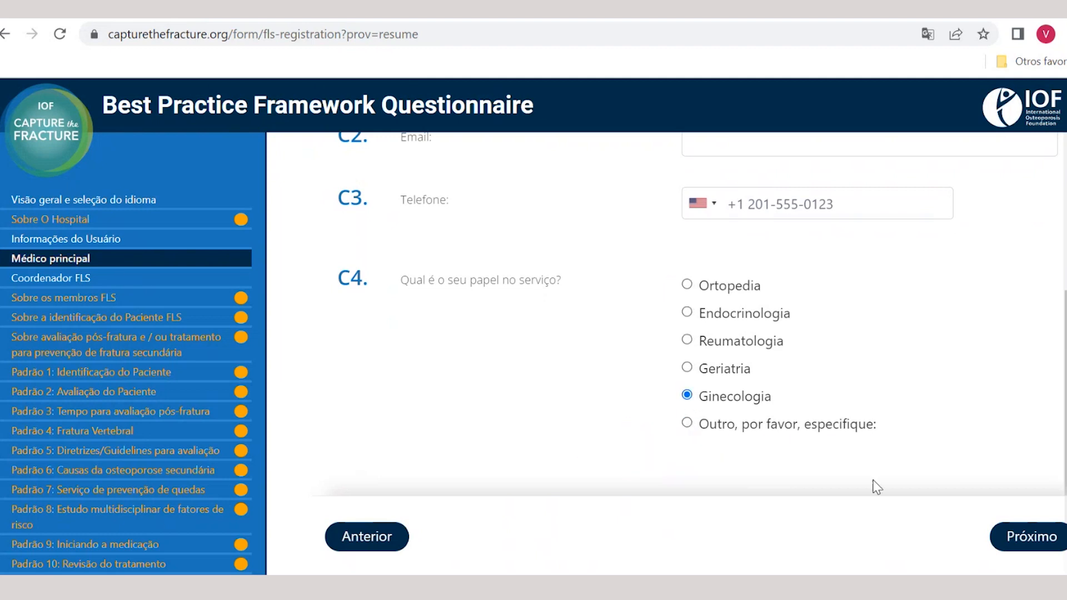
pyautogui.click(1030, 536)
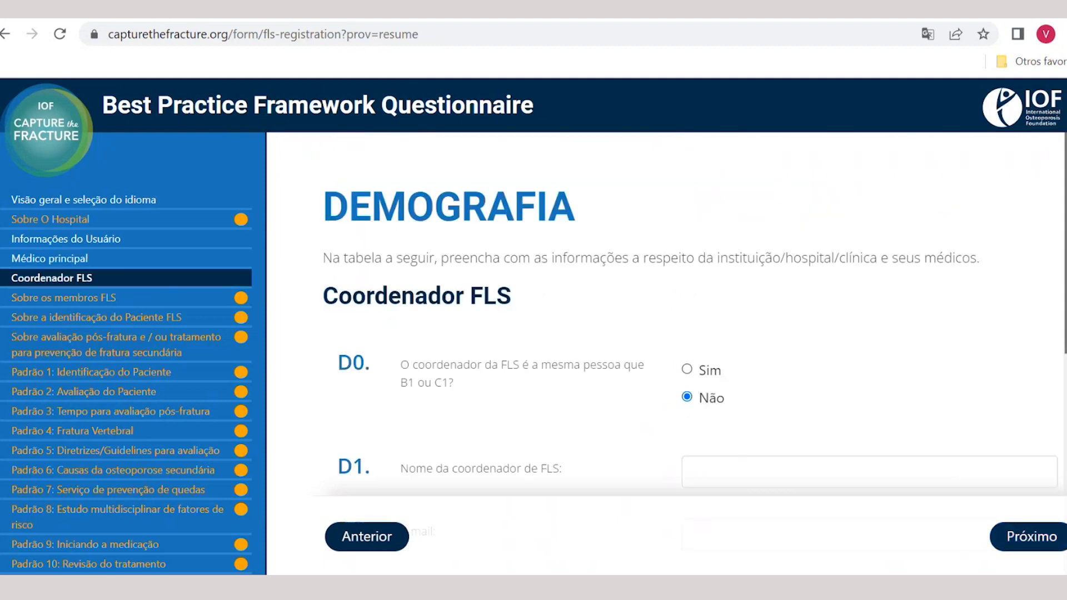
# Try Sim in D0 for the FLS coordinator being the same person as B1 or C1, and restore the answer to Não
pyautogui.scroll(-2, 691, 373)
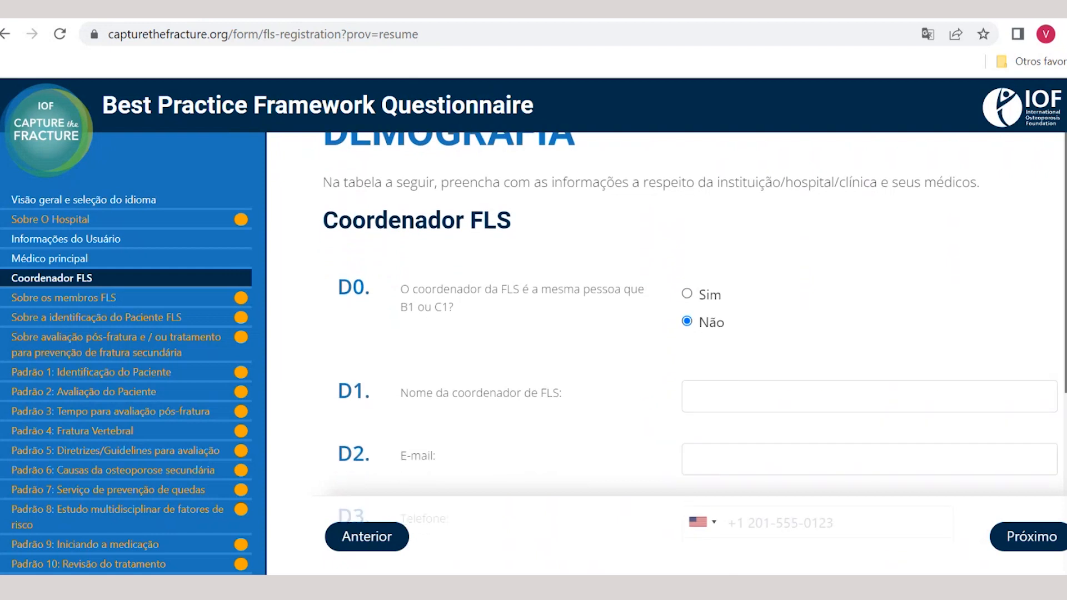
pyautogui.scroll(-1, 691, 367)
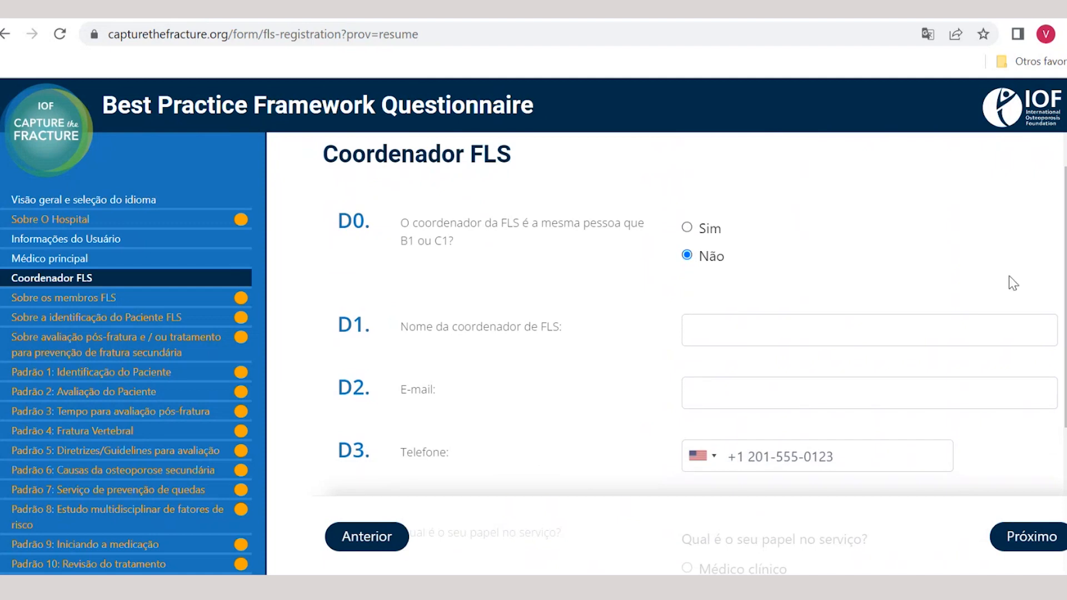
pyautogui.click(688, 228)
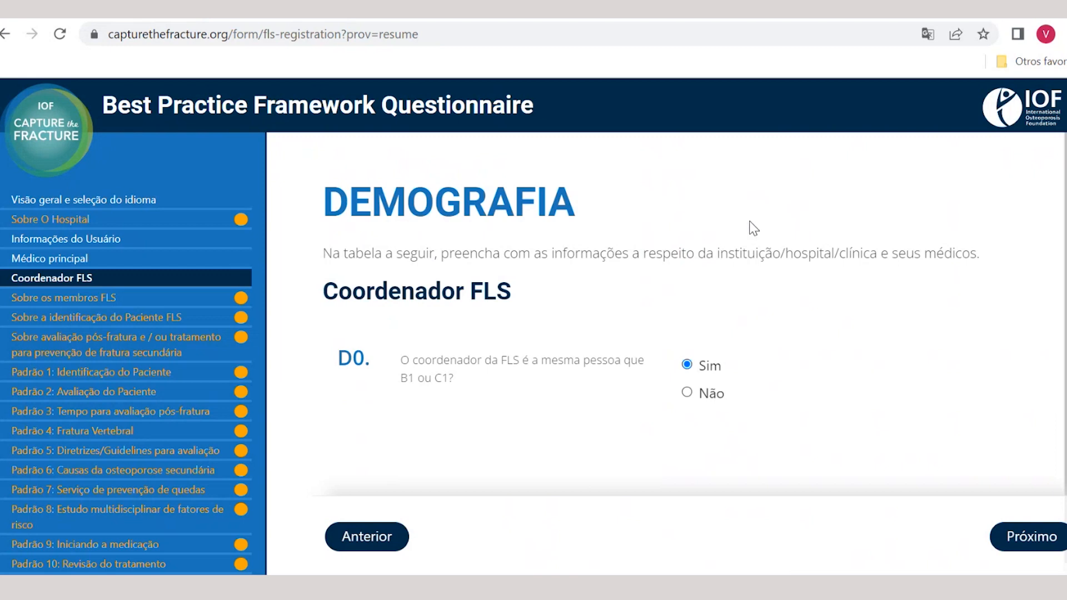
pyautogui.click(687, 393)
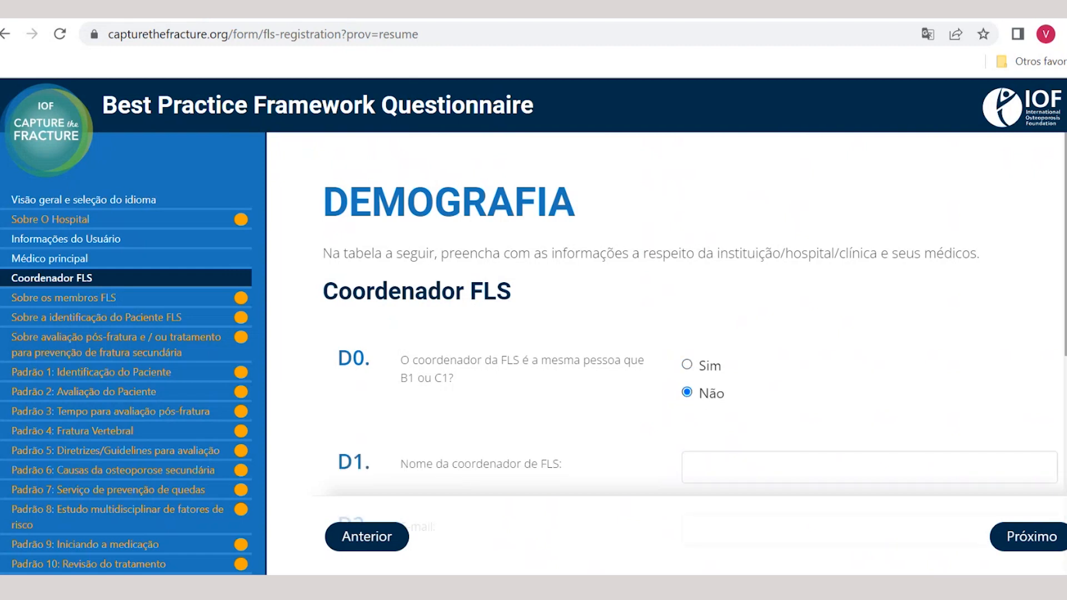
# Set the FLS coordinator's role in D4 to Médico clínico after trying Outro, and continue to the "Sobre os membros FLS" section
pyautogui.scroll(-3, 695, 362)
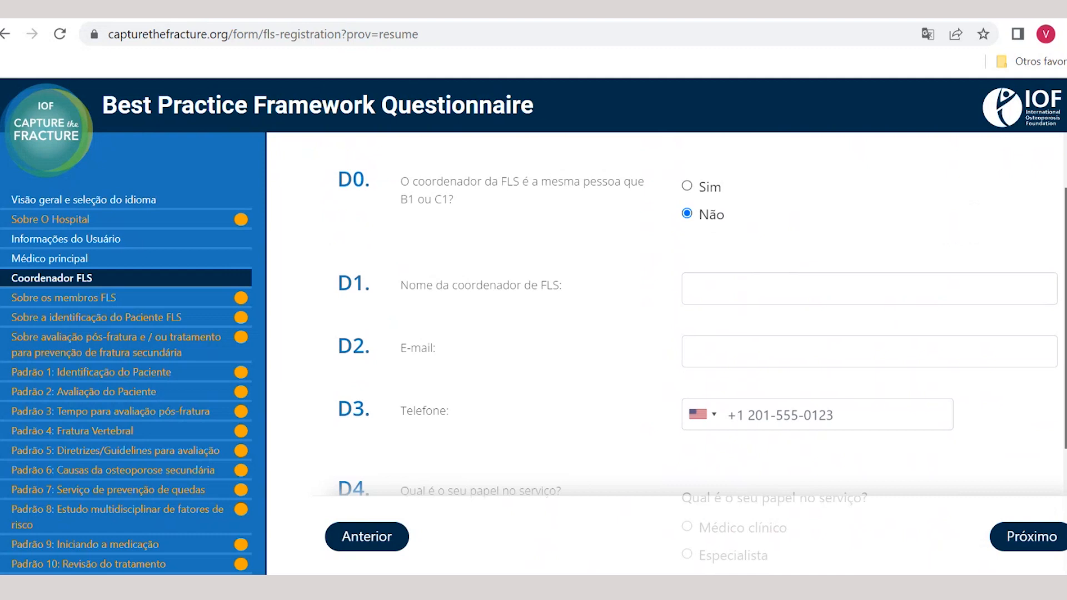
pyautogui.scroll(-3, 694, 362)
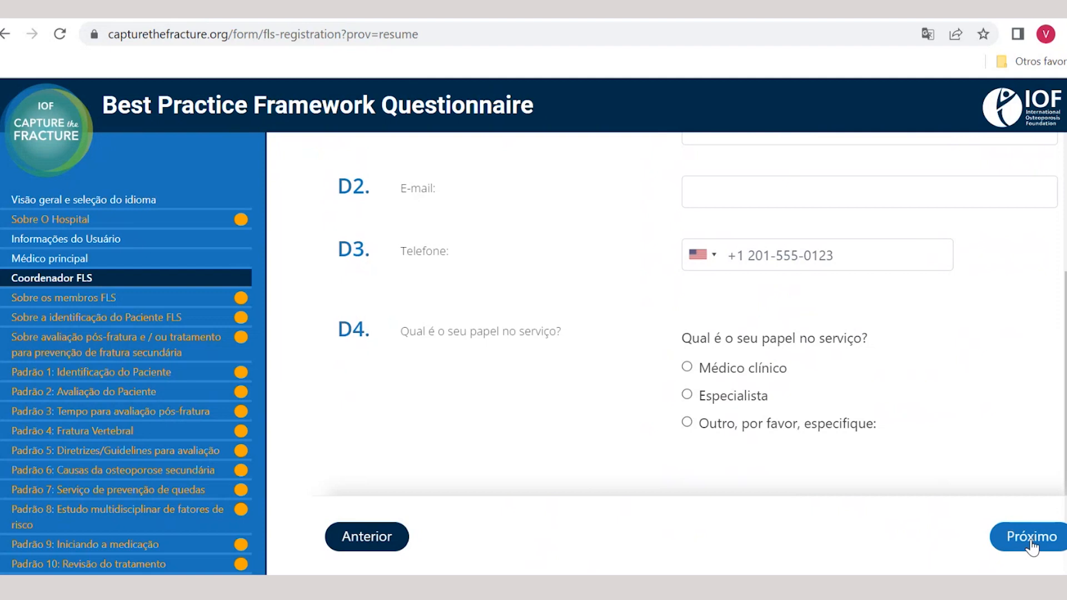
pyautogui.click(689, 424)
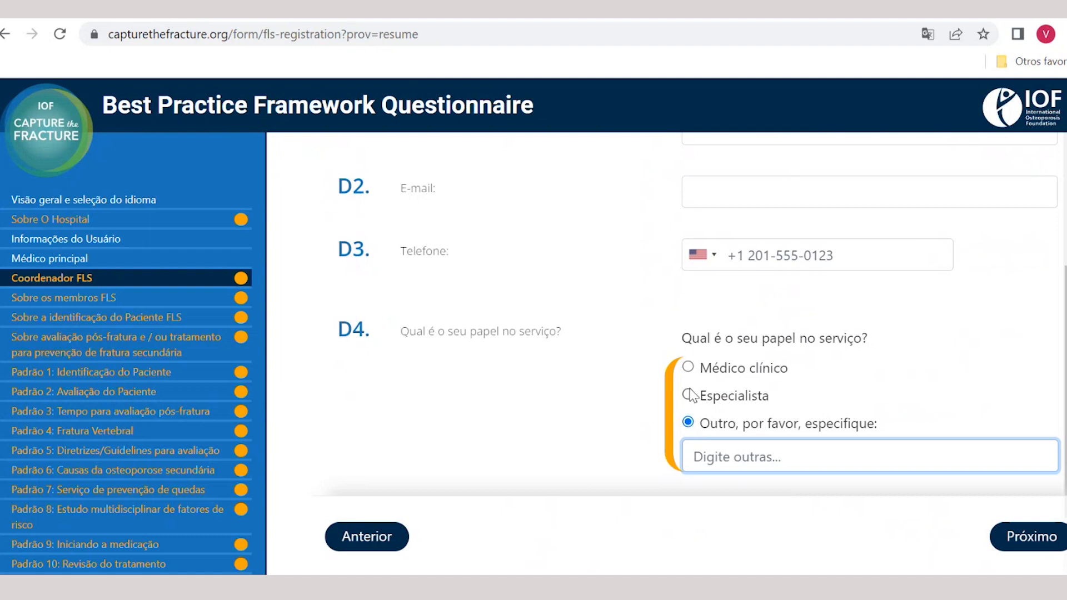
pyautogui.click(688, 367)
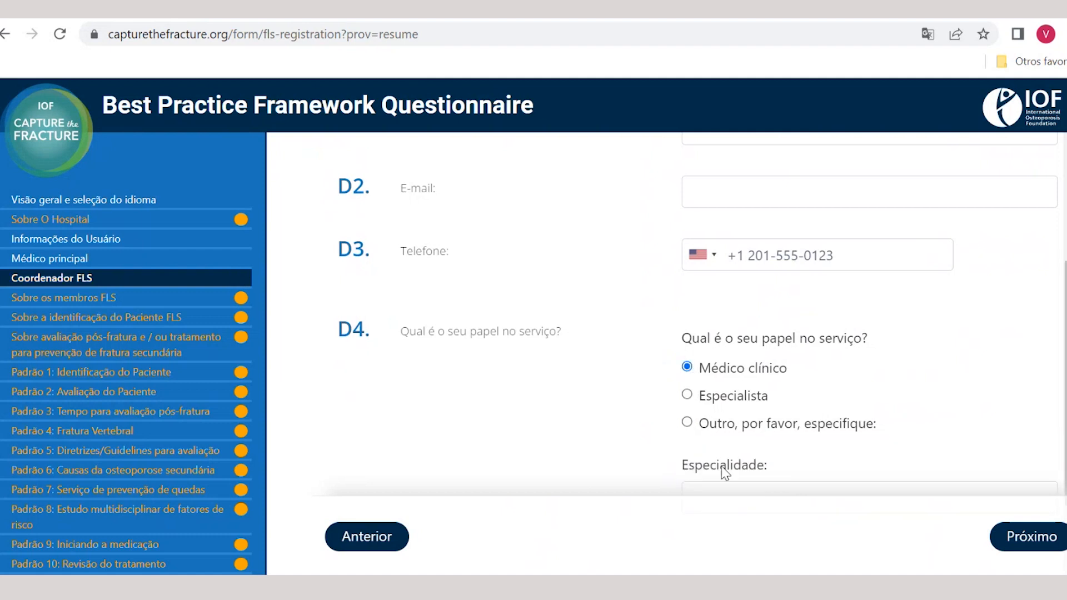
pyautogui.click(1030, 538)
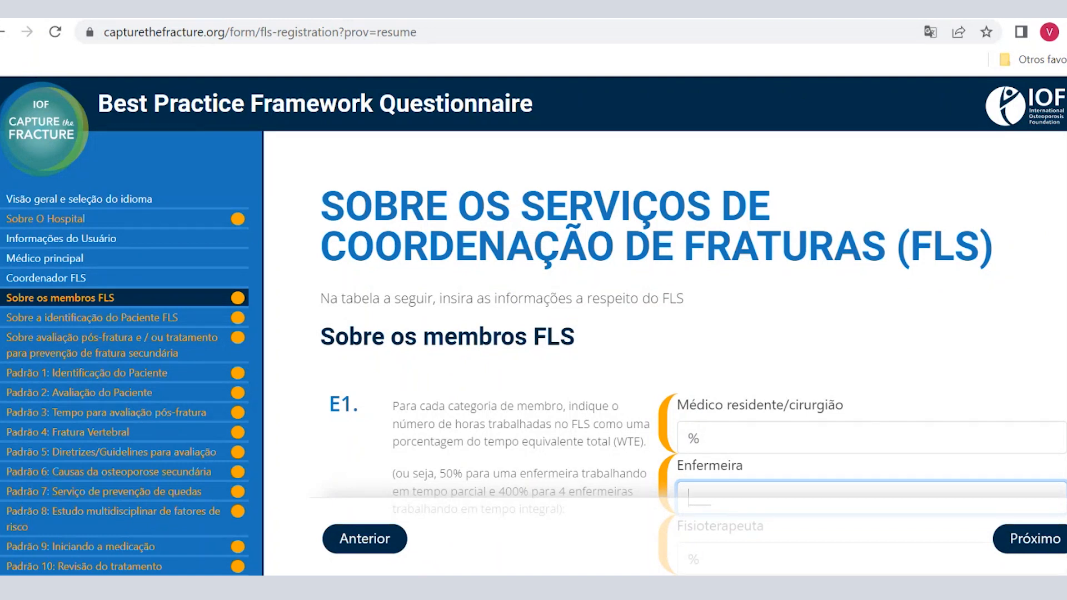
# Review the E1 working-time fields for each FLS member category and the E2 additional comments box
pyautogui.scroll(-3, 694, 356)
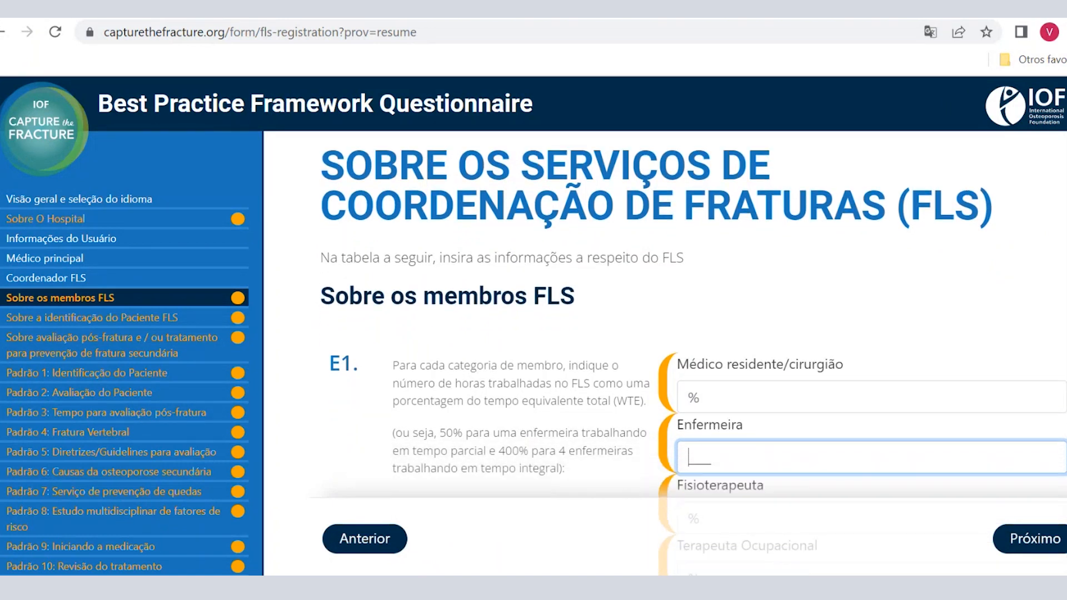
pyautogui.scroll(-2, 694, 356)
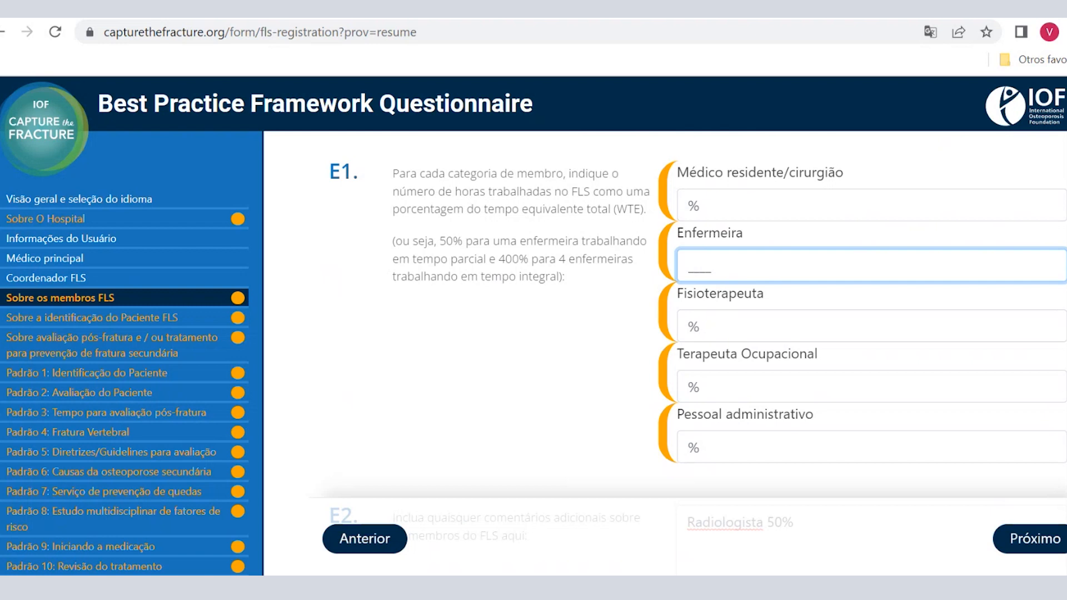
pyautogui.scroll(-1, 699, 340)
pyautogui.scroll(-1, 698, 340)
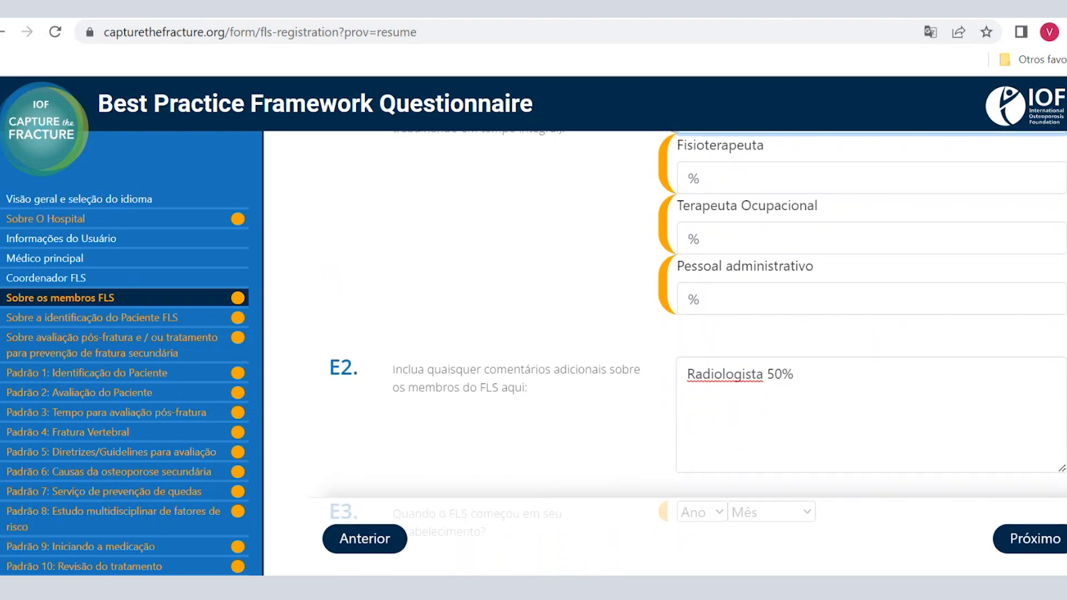
pyautogui.click(1036, 370)
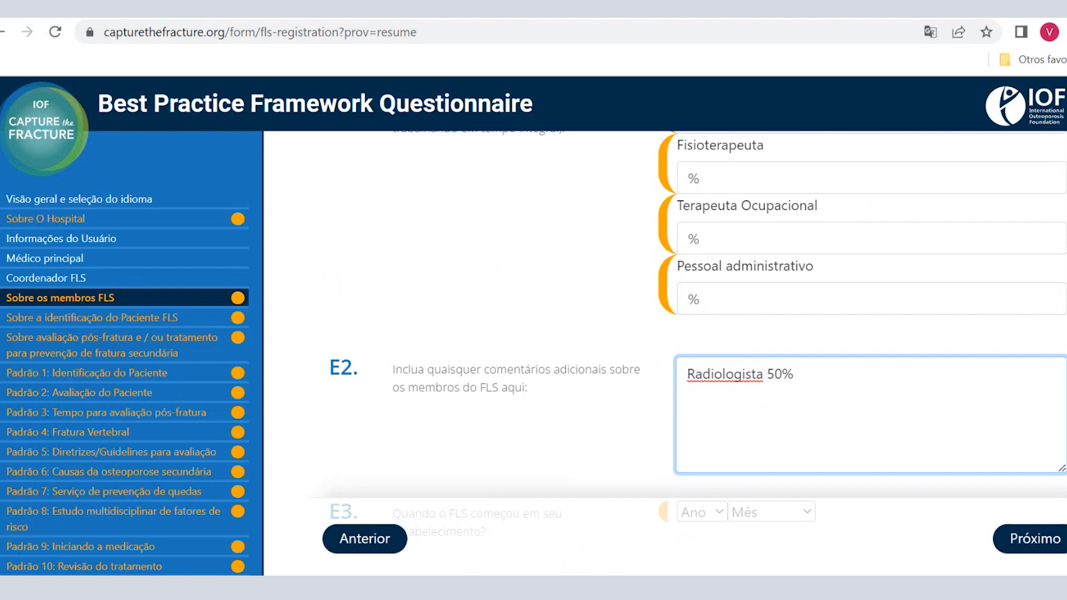
pyautogui.scroll(1, 699, 343)
pyautogui.scroll(2, 699, 327)
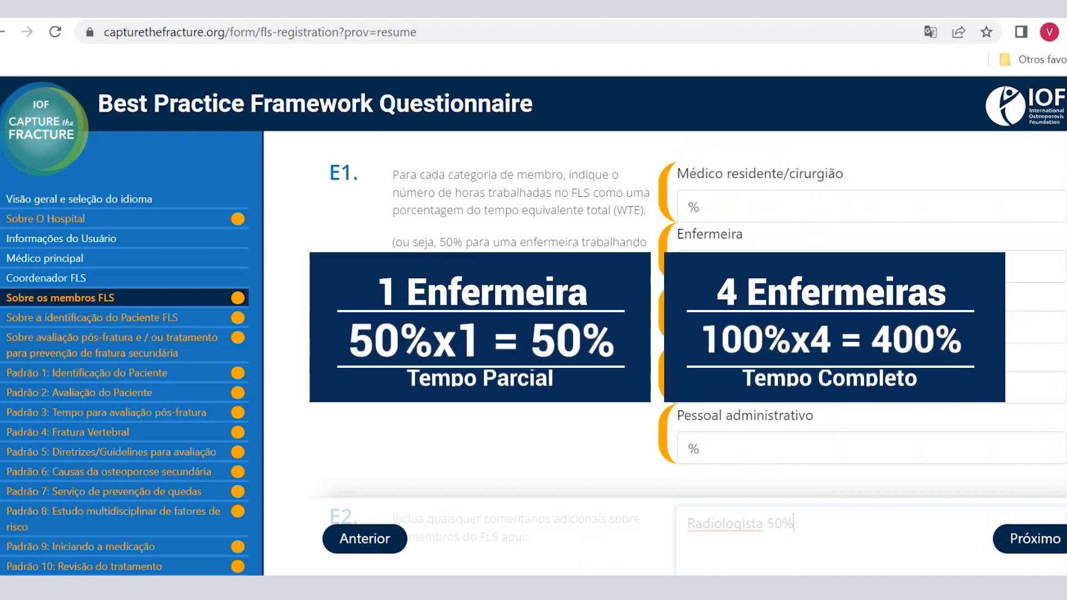
# Enter E1 working-time percentages of 400 for Enfermeira, 50 for Pessoal administrativo and 150 for Terapeuta Ocupacional
pyautogui.click(782, 254)
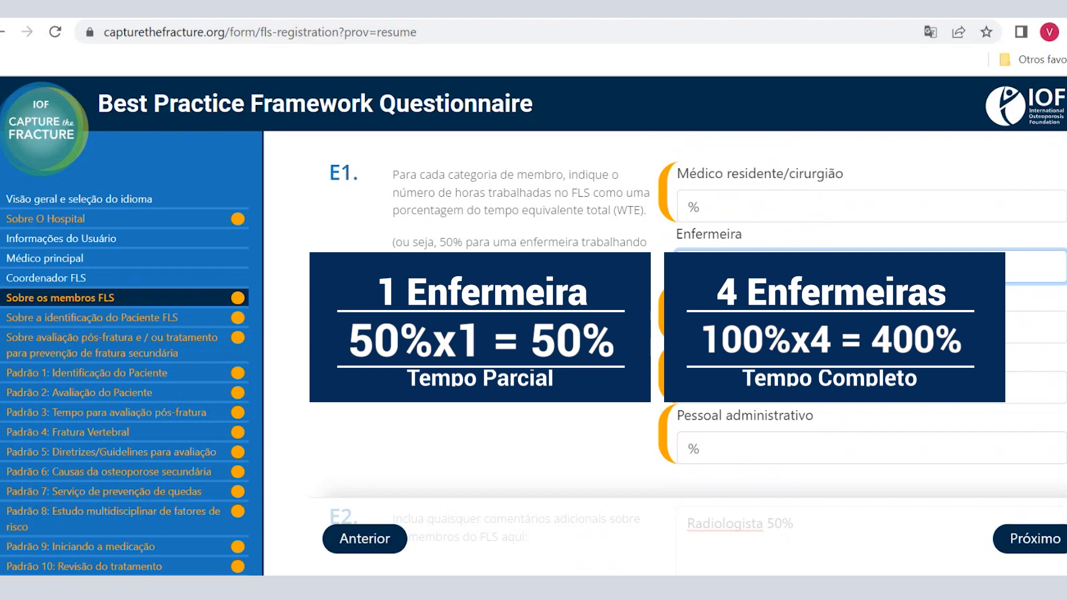
pyautogui.click(1058, 328)
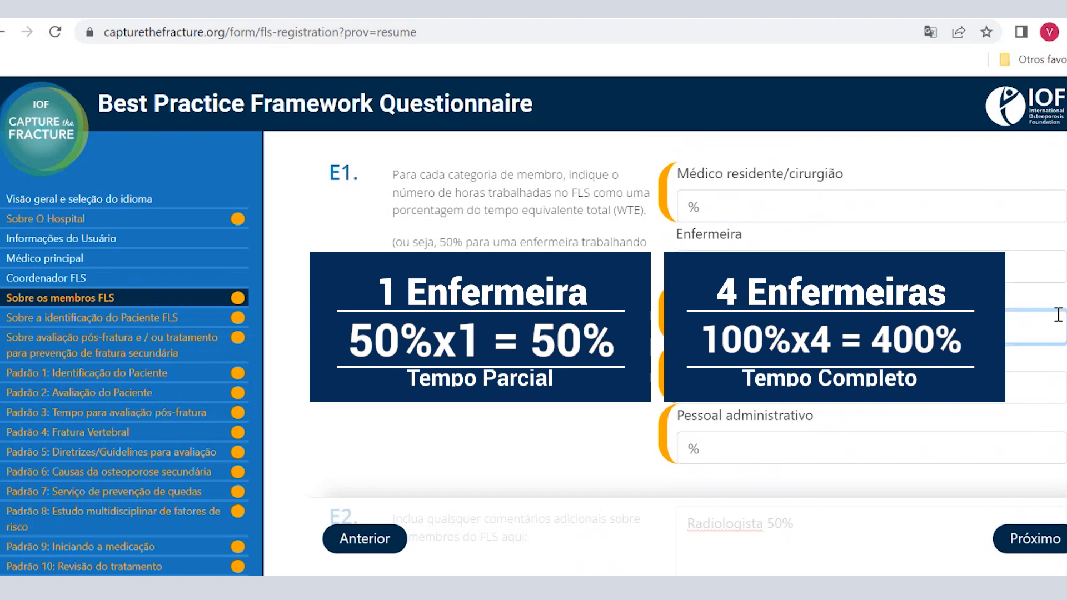
pyautogui.click(1051, 276)
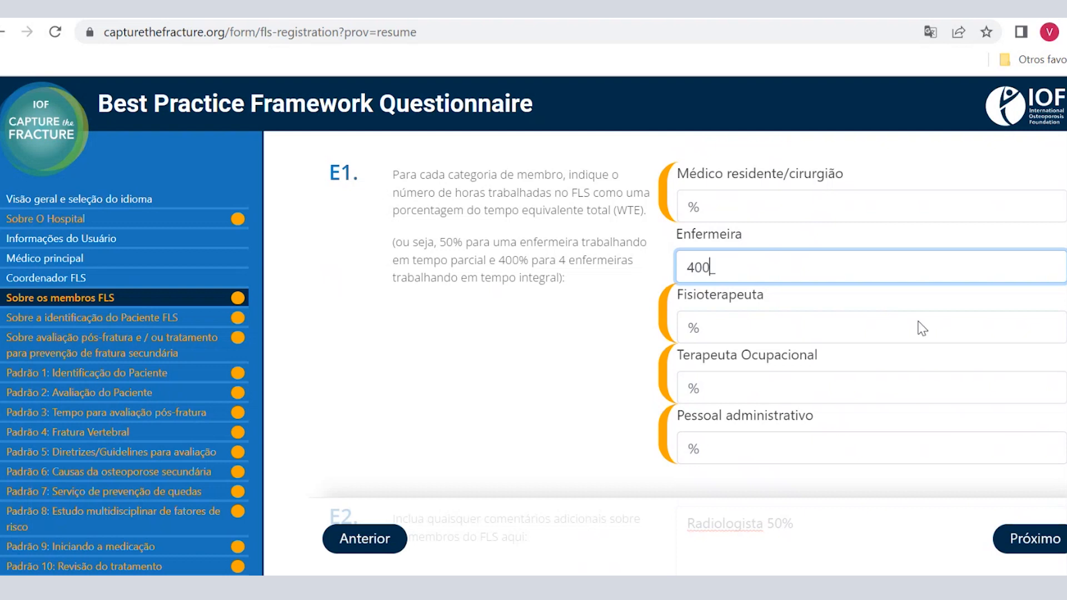
pyautogui.click(709, 458)
pyautogui.write('50')
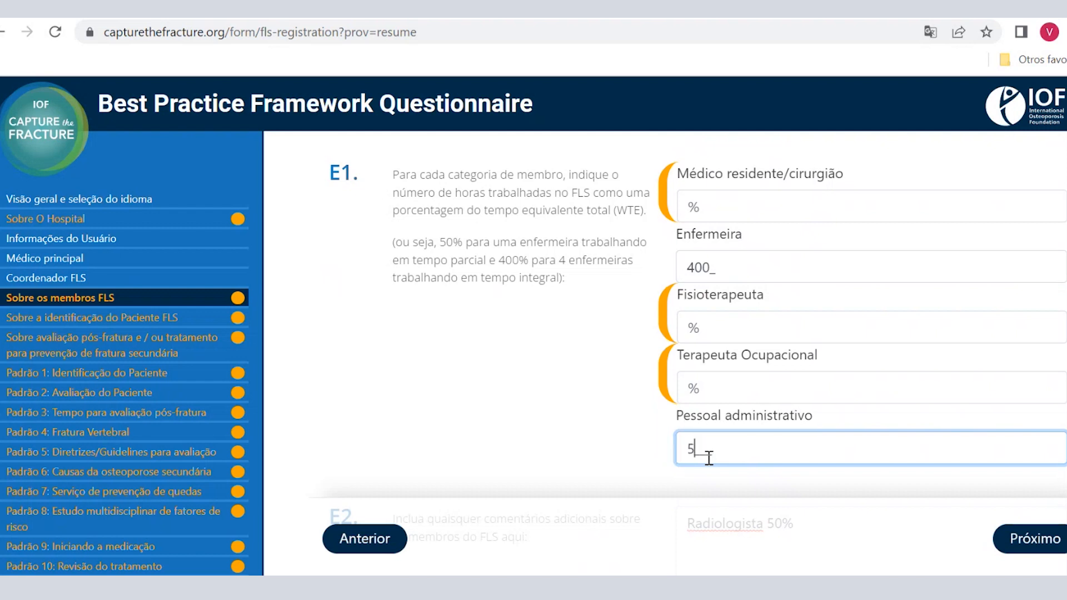
pyautogui.click(712, 390)
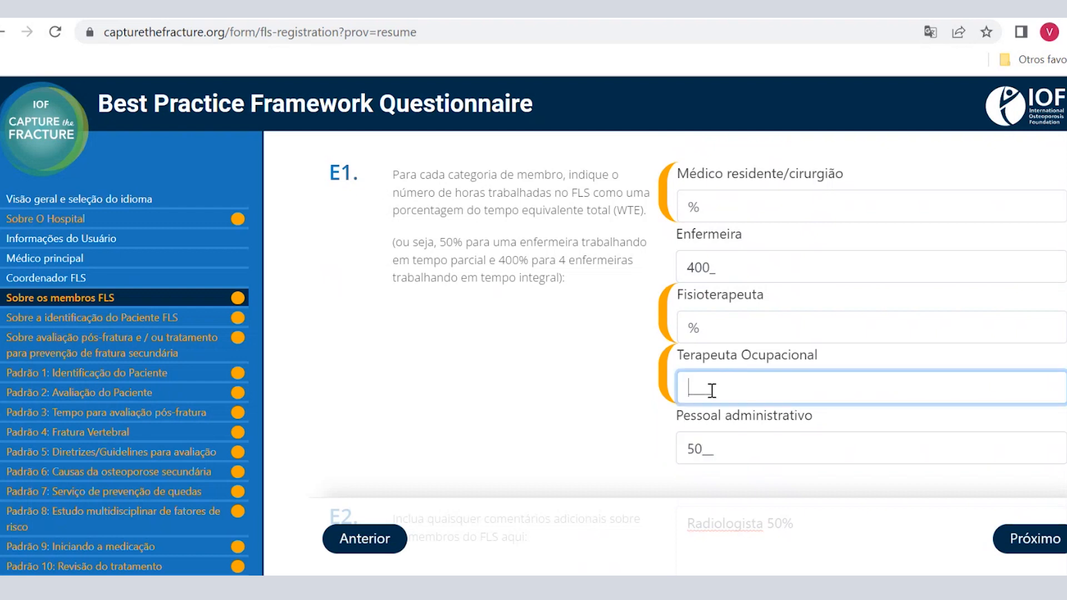
pyautogui.write('150')
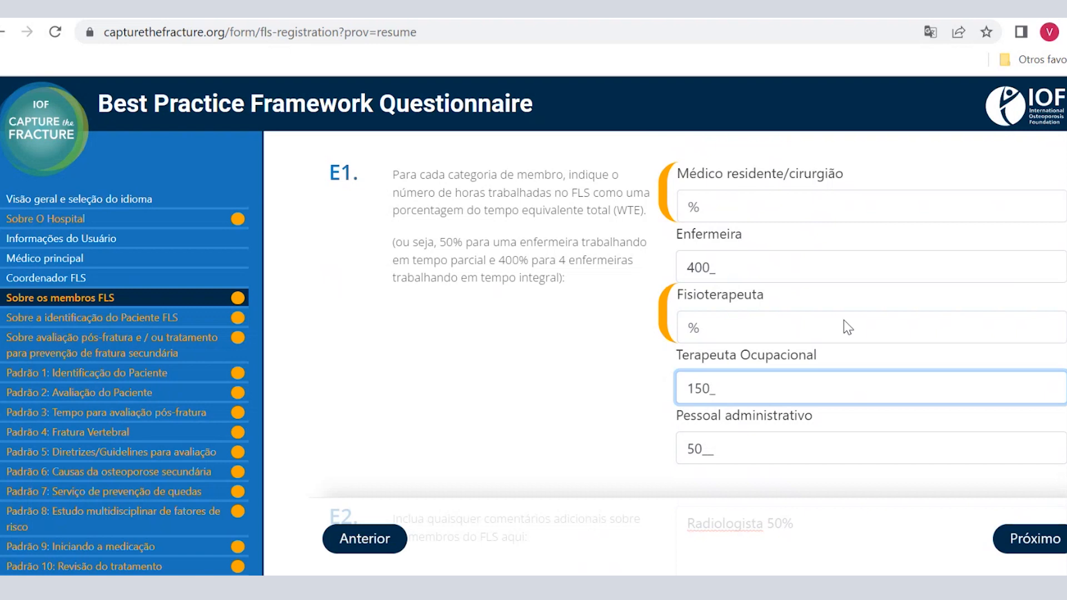
# Set the E3 year to 2017 and the E4 year to 2020, and continue to the "Sobre a identificação do Paciente FLS" section
pyautogui.scroll(-2, 848, 327)
pyautogui.scroll(-5, 699, 345)
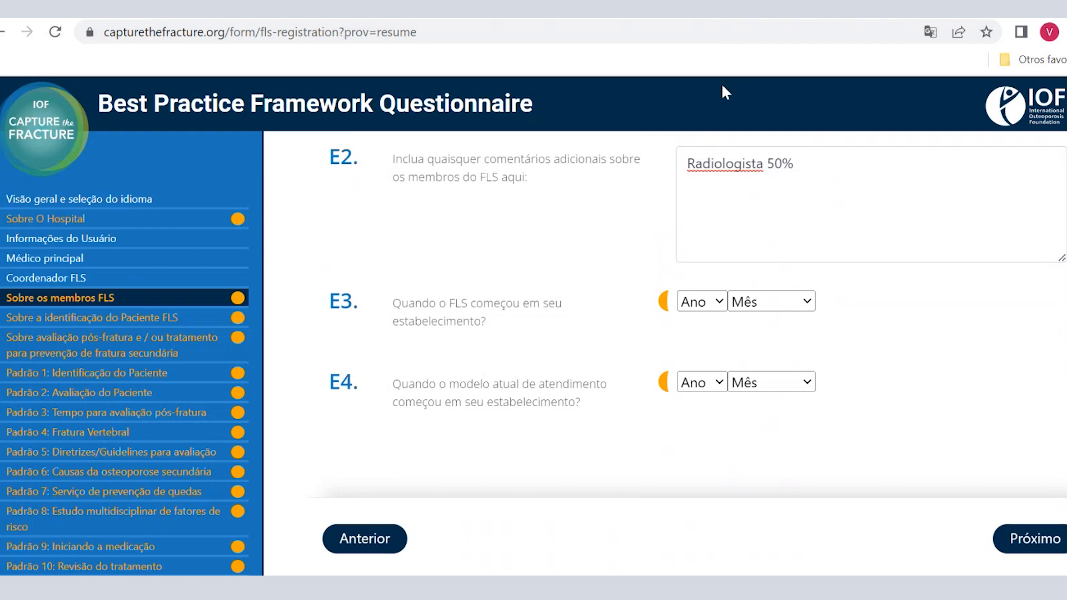
pyautogui.click(708, 171)
pyautogui.click(703, 387)
pyautogui.click(703, 316)
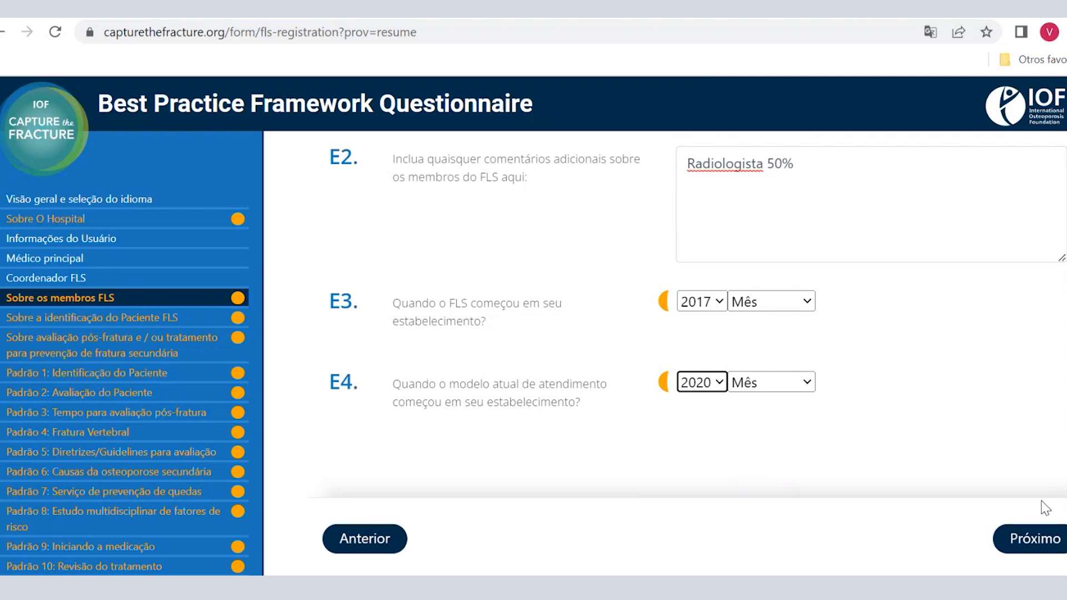
pyautogui.click(1054, 542)
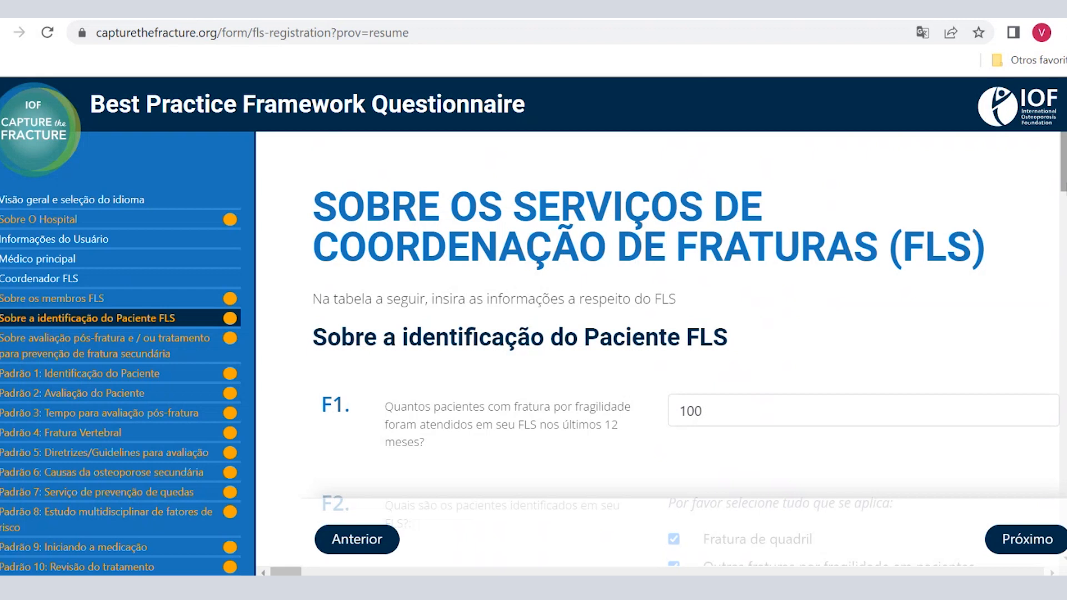
# In F2, add Outras fraturas de pacientes hospitalizados, não ortopédicas/trauma and Fraturas por fragilidade ambulatorial, and try Outras fraturas before clearing it
pyautogui.scroll(-3, 686, 375)
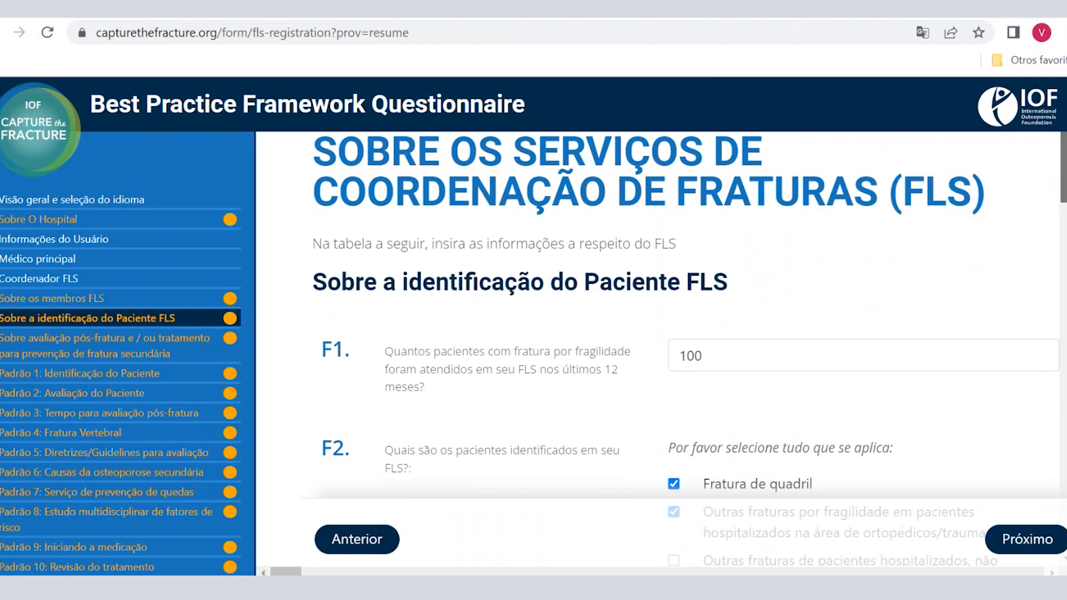
pyautogui.scroll(-2, 686, 334)
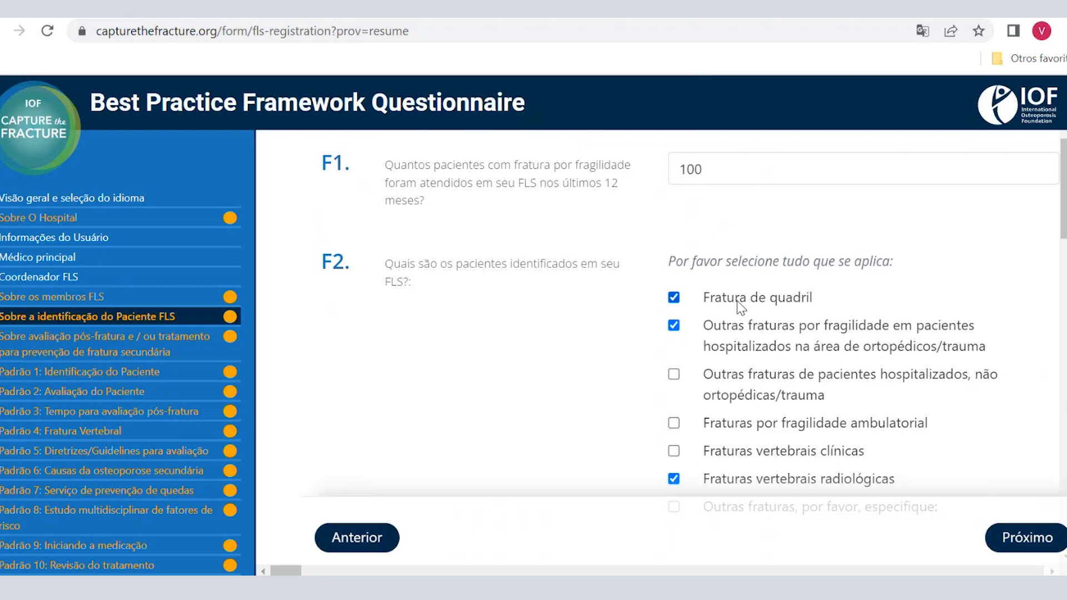
pyautogui.click(673, 376)
pyautogui.click(674, 422)
pyautogui.scroll(-1, 1063, 189)
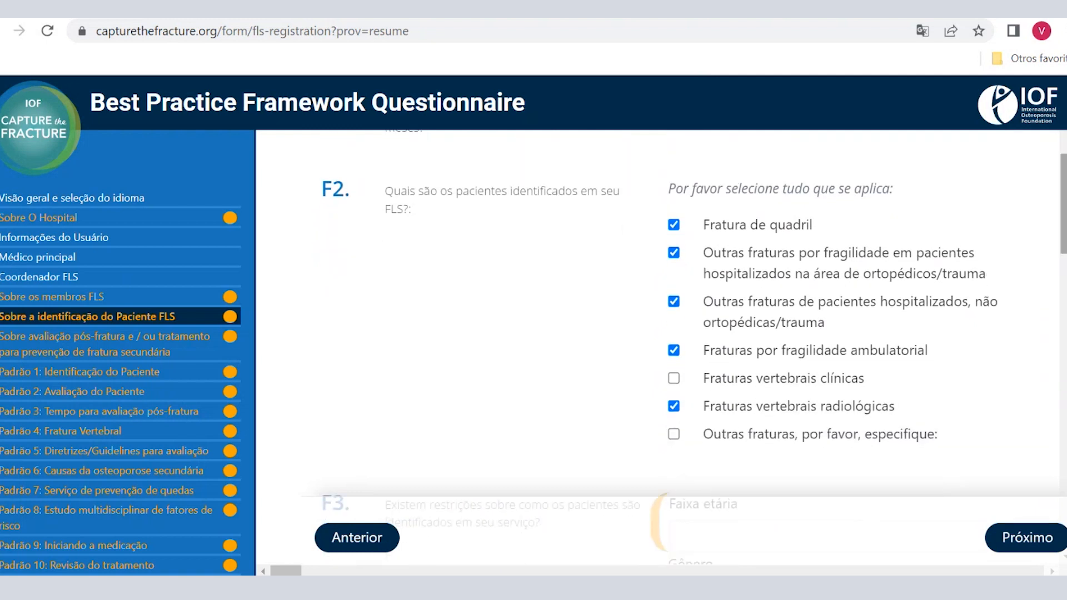
pyautogui.click(674, 435)
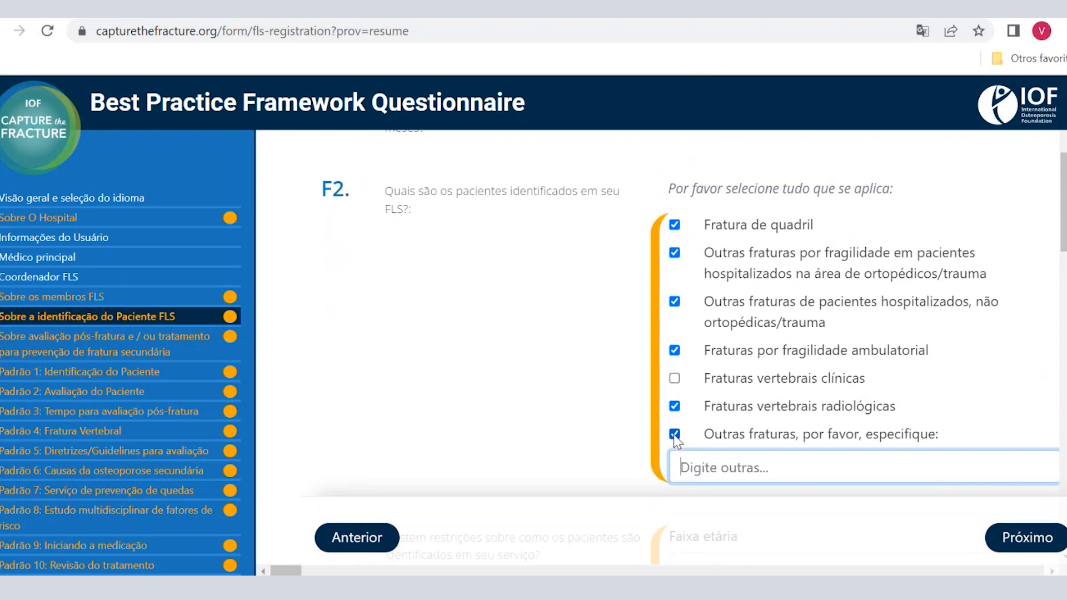
pyautogui.click(675, 436)
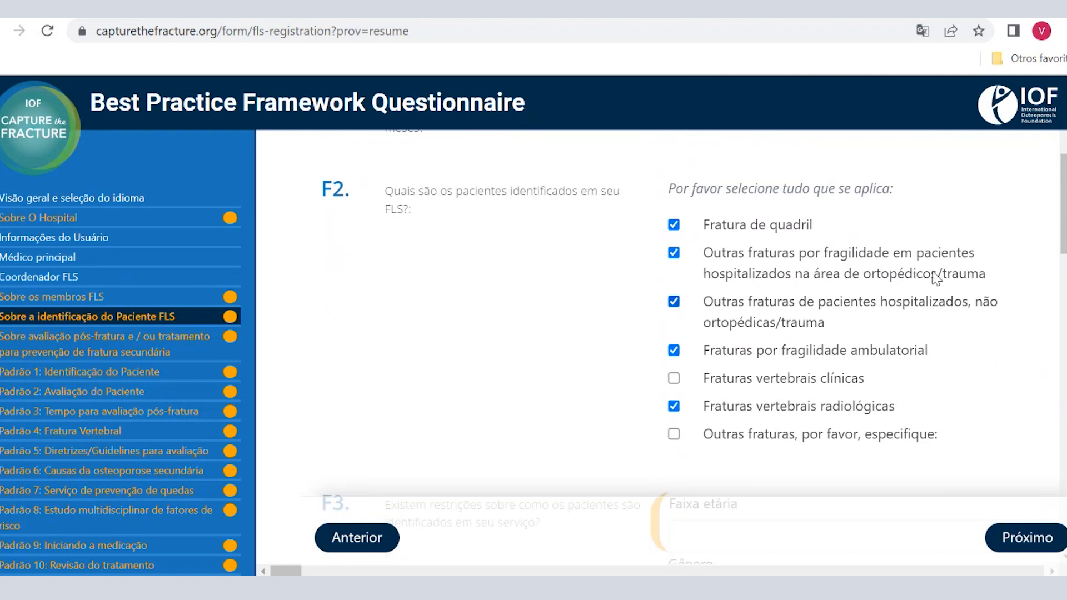
# Review the F3 restrictions on how patients are identified, including the Gênero field
pyautogui.moveTo(1066, 232)
pyautogui.mouseDown()
pyautogui.moveTo(1066, 257)
pyautogui.moveTo(1066, 234)
pyautogui.mouseUp()
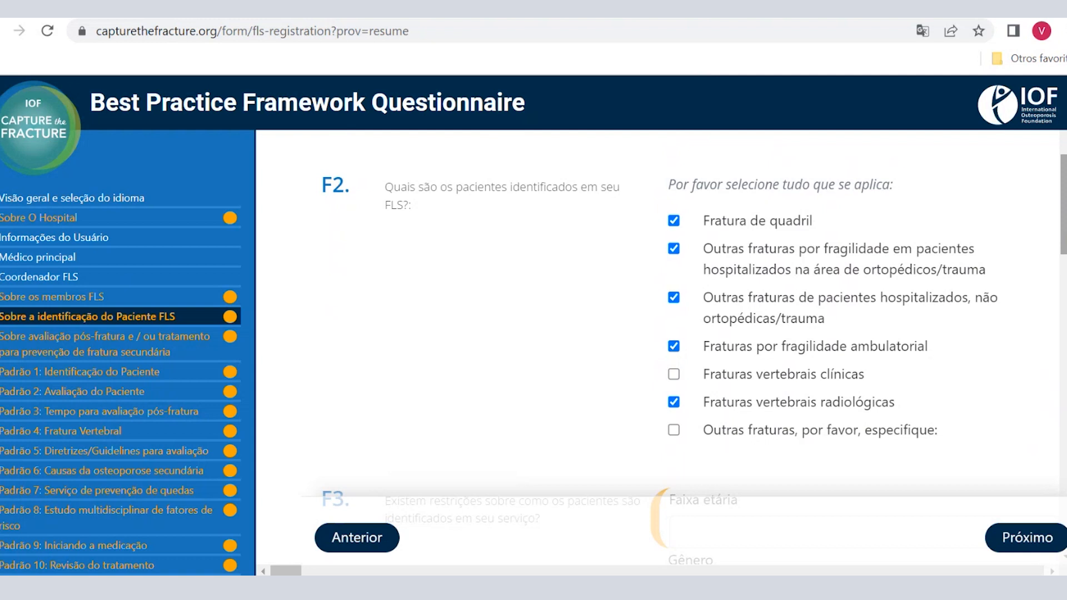
pyautogui.moveTo(1066, 234); pyautogui.dragTo(1066, 304)
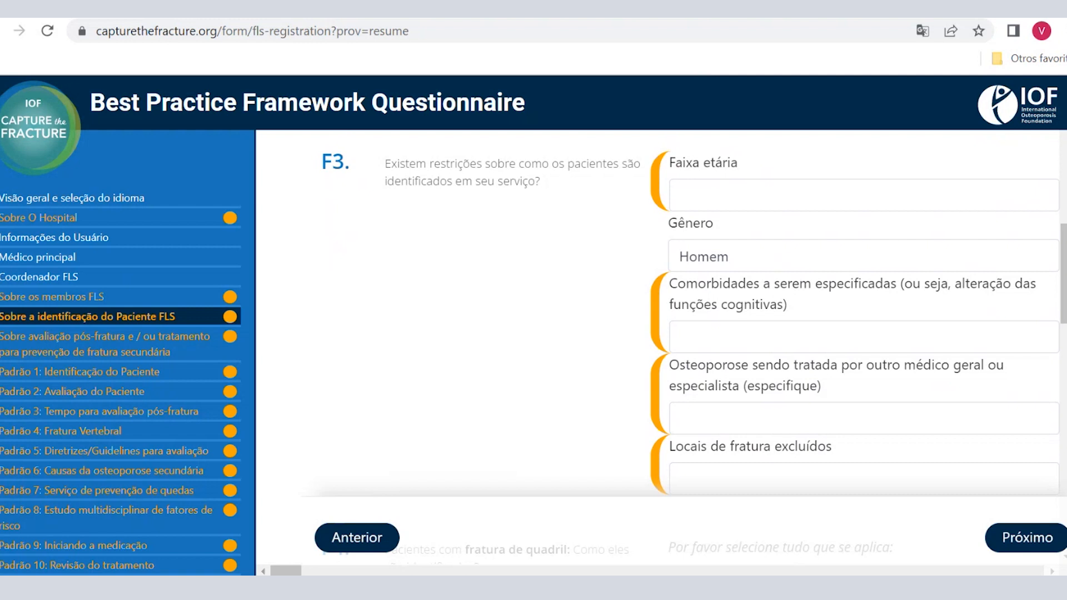
pyautogui.click(902, 257)
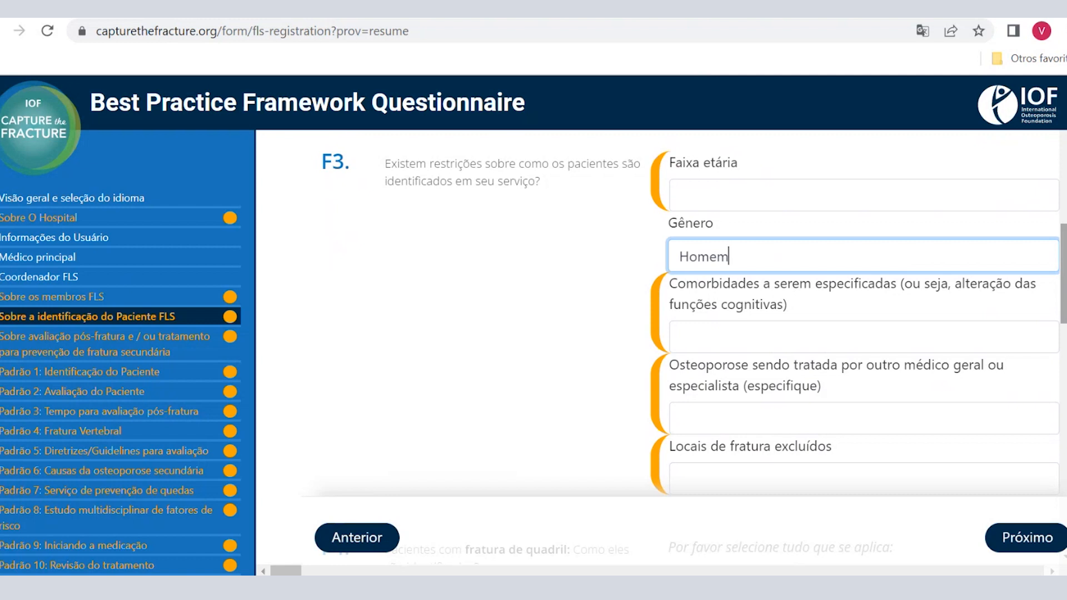
pyautogui.scroll(-3, 695, 350)
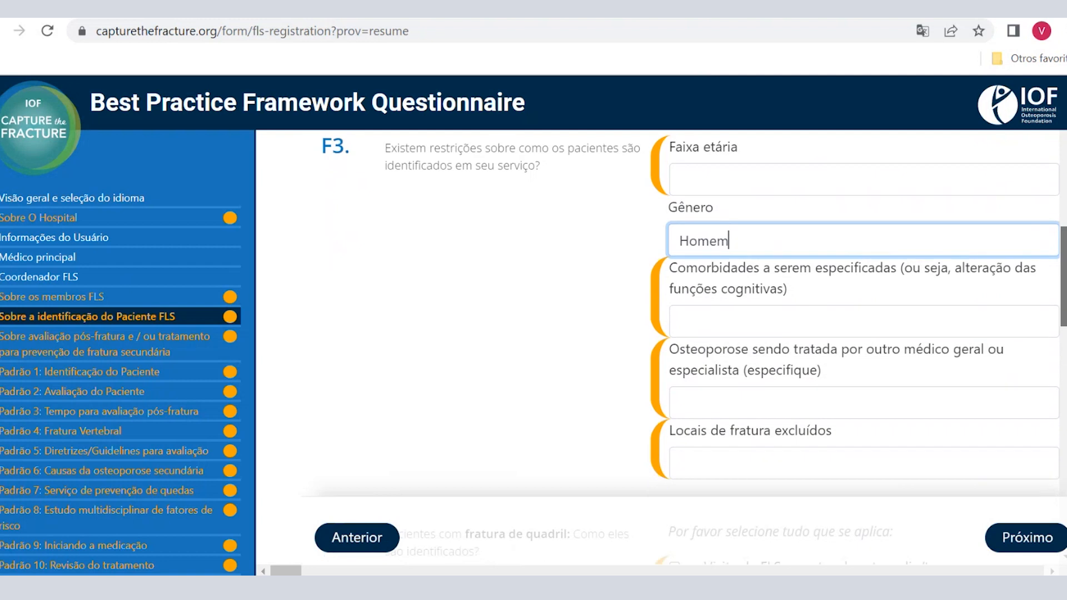
# In F4, select Visita de FLS no setor de ortopedia/trauma and Uso de sistemas de TI, radiologia, and clear the pronto-socorro admission lists and Outro options
pyautogui.scroll(-4, 695, 343)
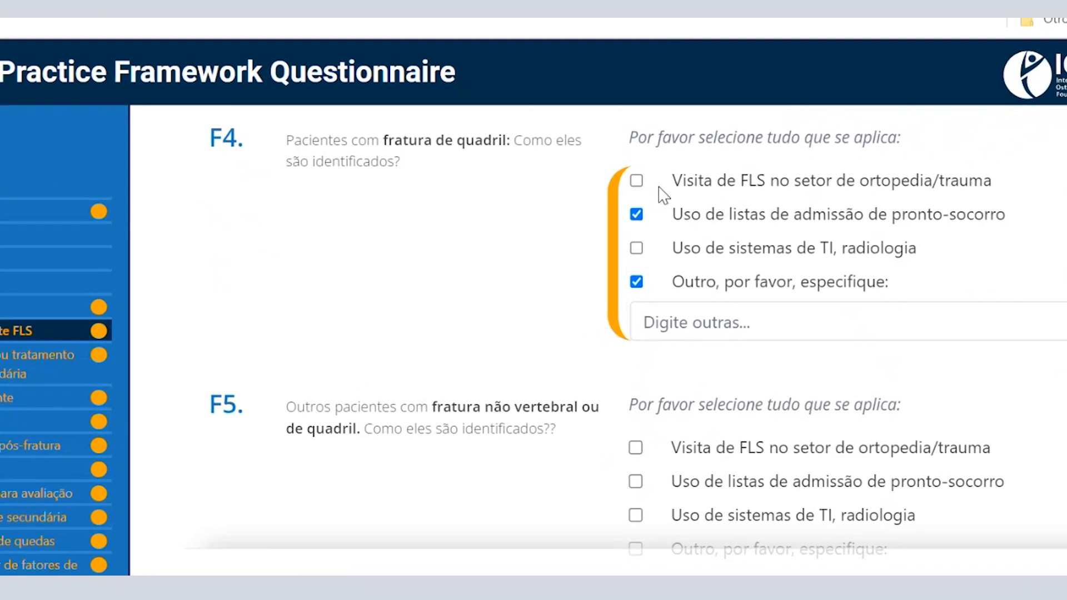
pyautogui.click(624, 177)
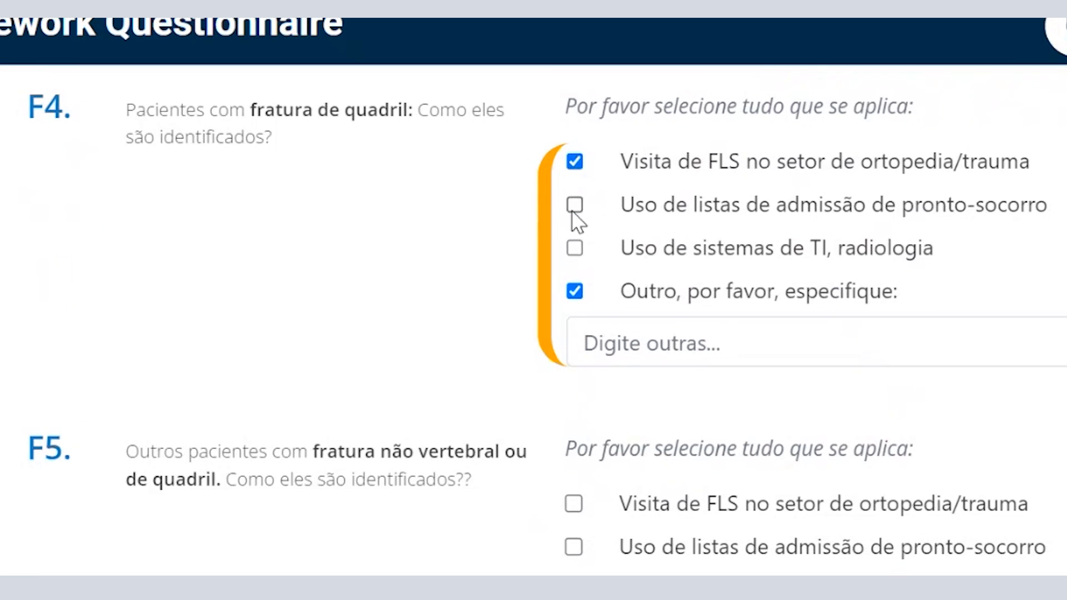
pyautogui.click(576, 249)
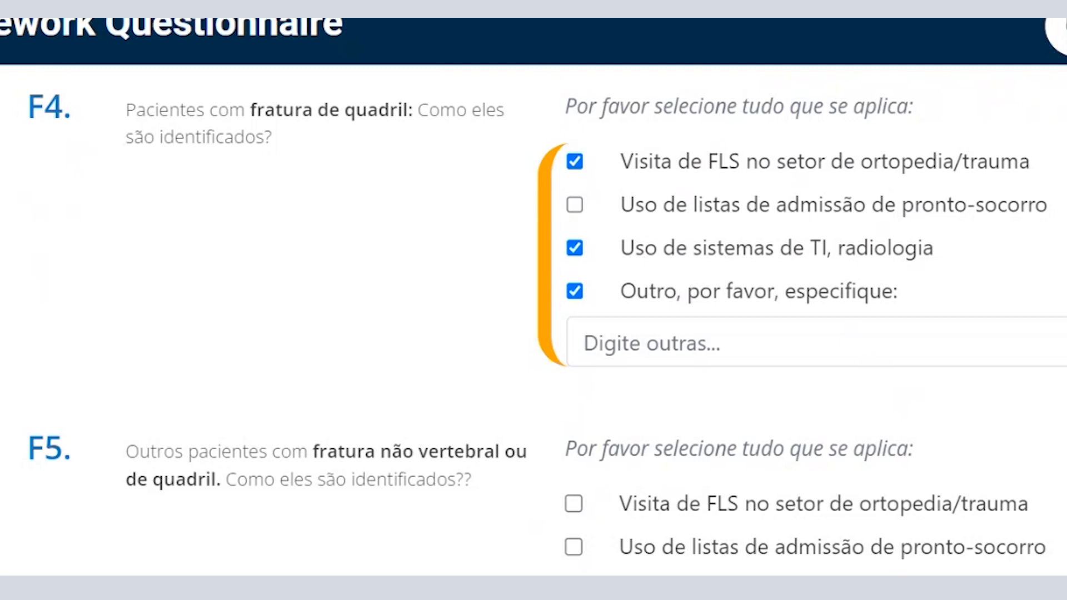
pyautogui.click(576, 293)
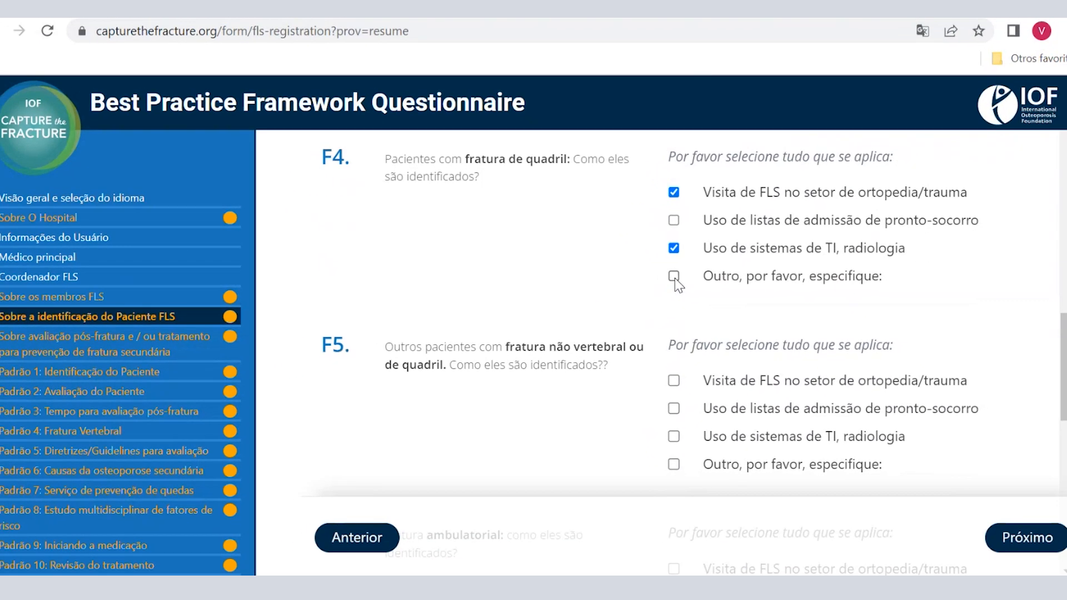
pyautogui.click(674, 276)
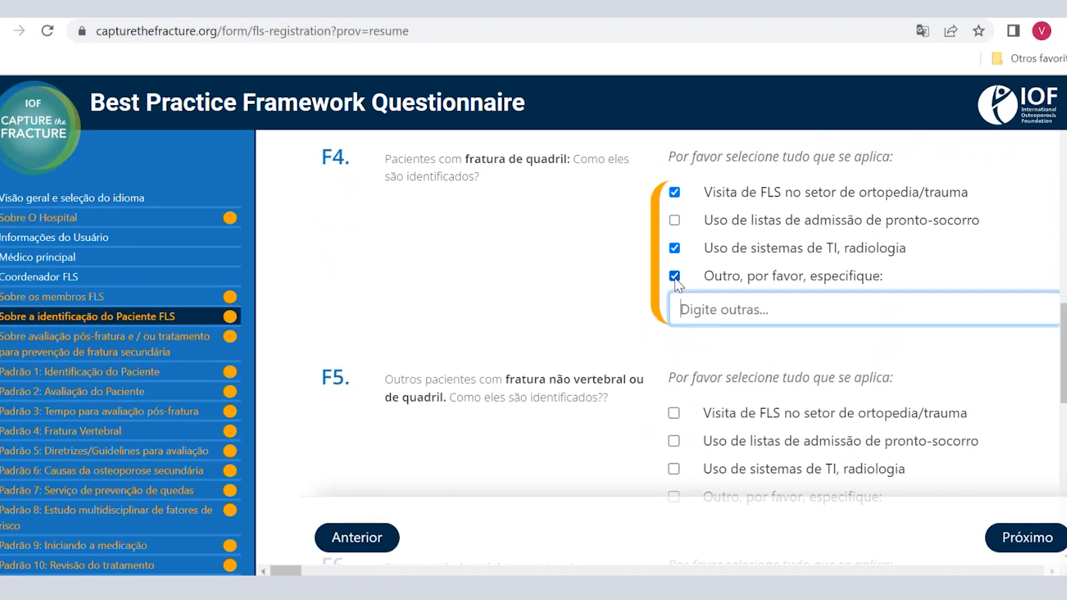
pyautogui.click(675, 277)
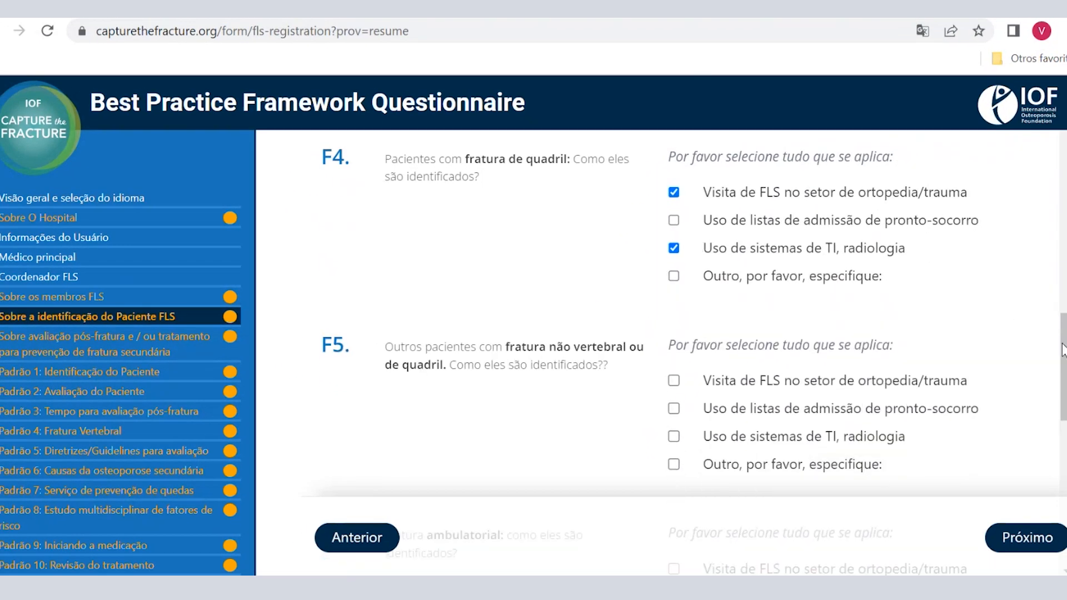
# Answer Não to F7 on a separate identification process, and continue to question G1 in the post-fracture assessment section
pyautogui.moveTo(1064, 351); pyautogui.dragTo(1065, 457)
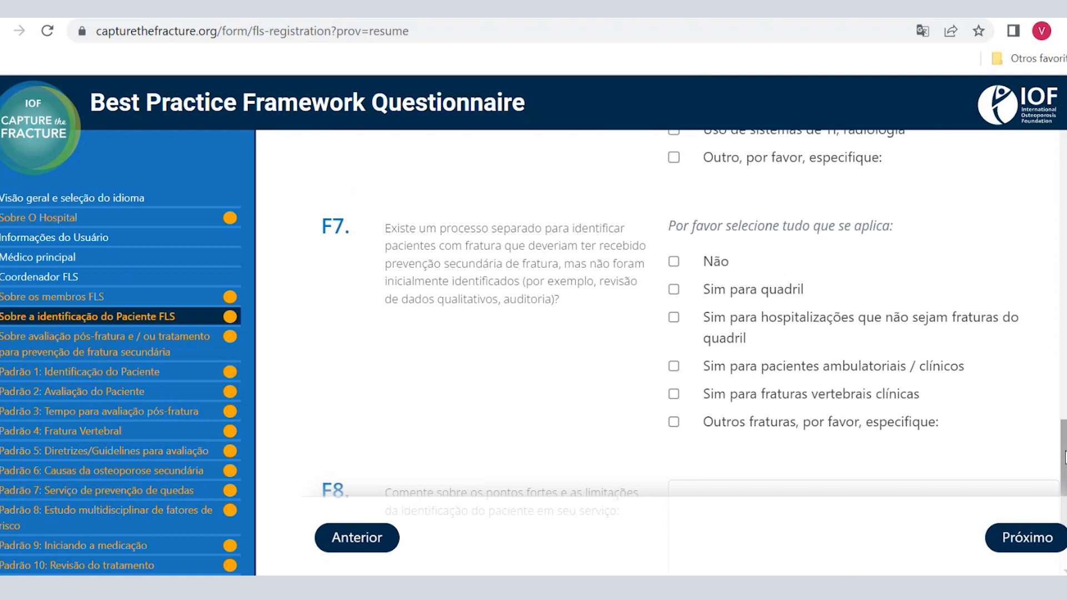
pyautogui.scroll(-2, 708, 374)
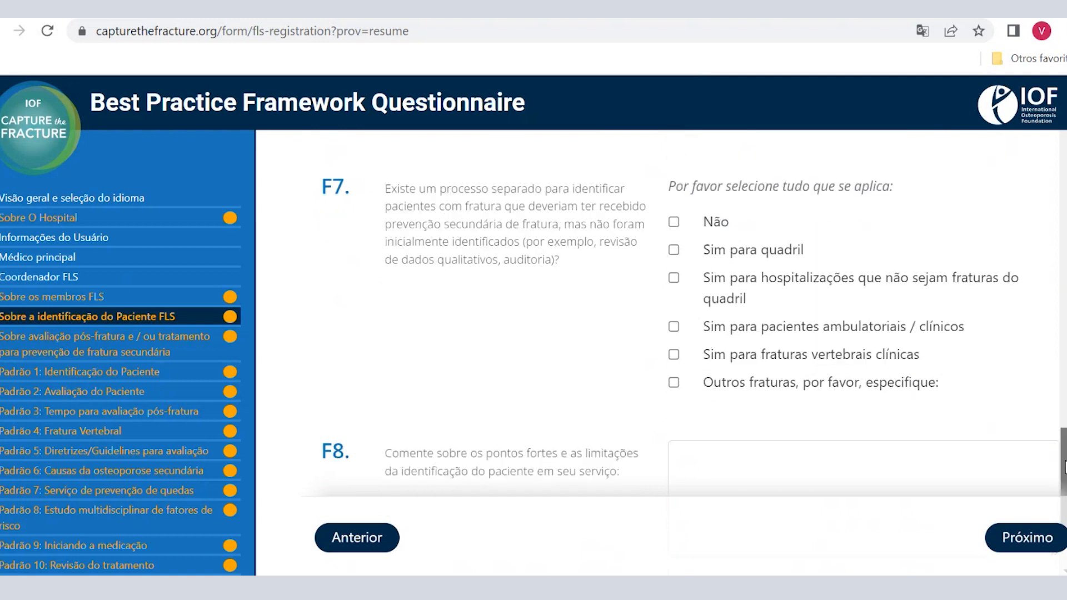
pyautogui.click(673, 178)
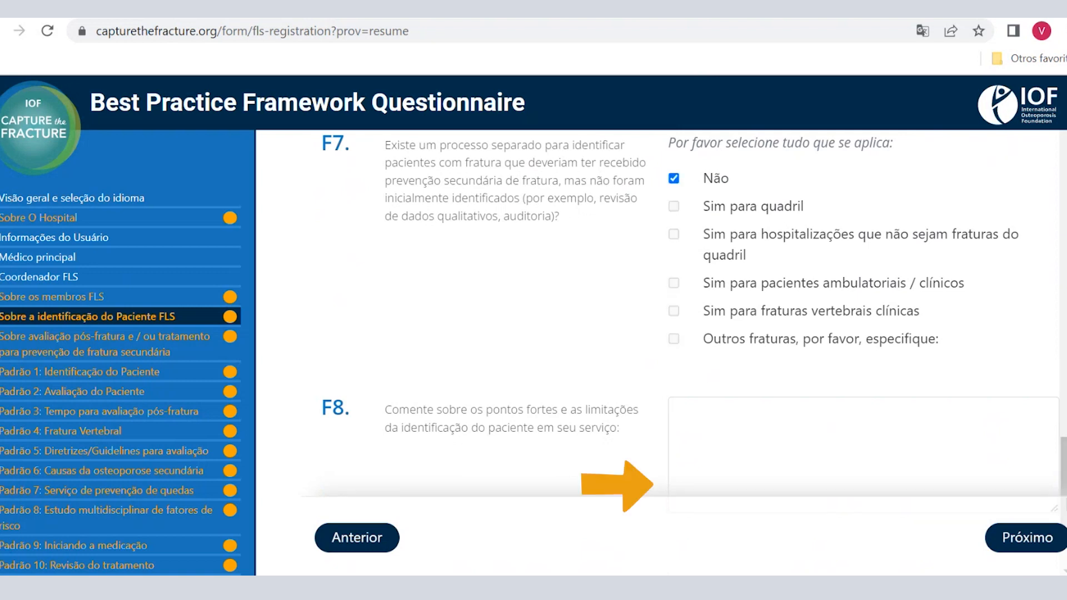
pyautogui.scroll(-1, 1064, 484)
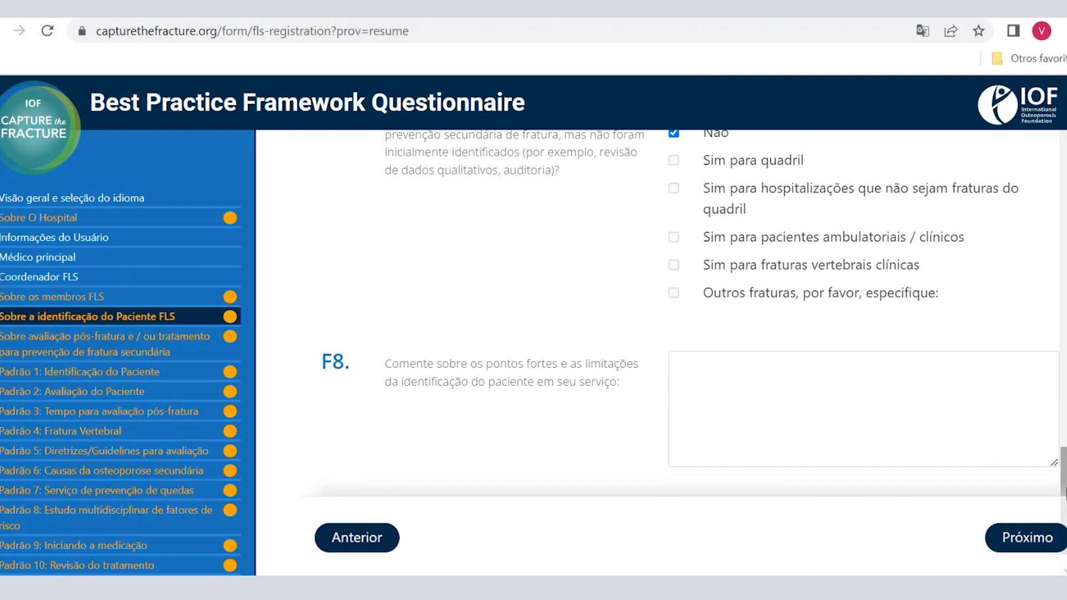
pyautogui.click(1028, 545)
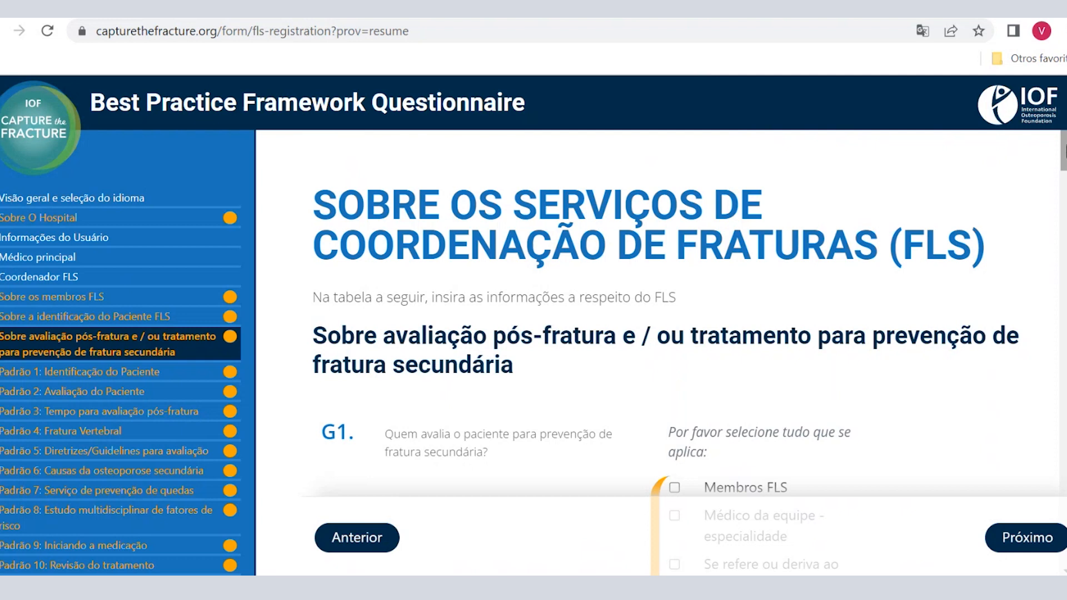
pyautogui.scroll(-5, 1065, 150)
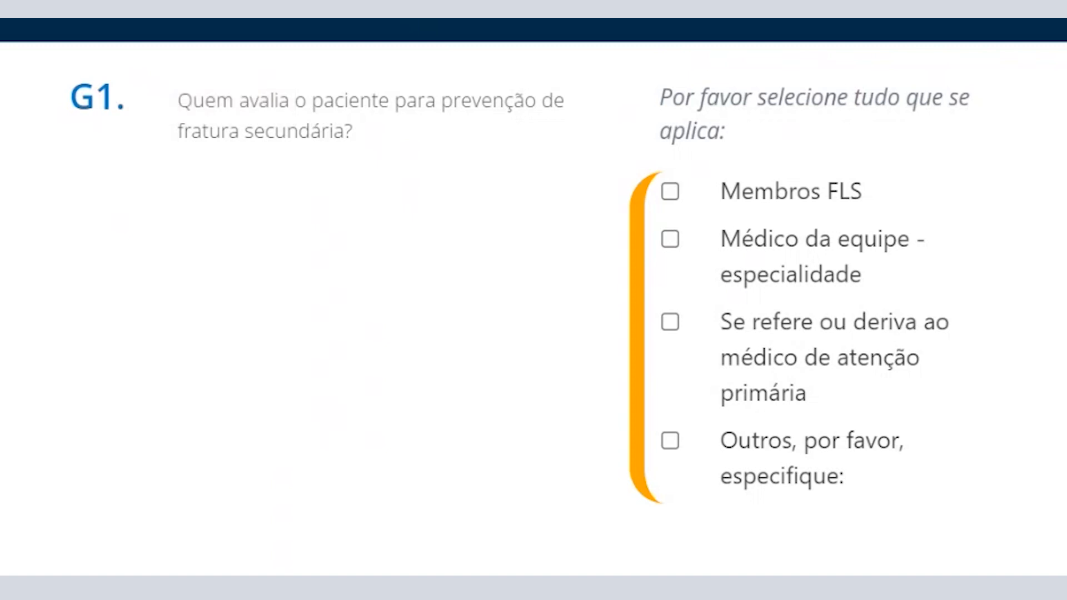
# In G1, select Membros FLS and Se refere ou deriva ao médico de atenção primária, trying Médico da equipe and Outros before clearing them
pyautogui.click(670, 191)
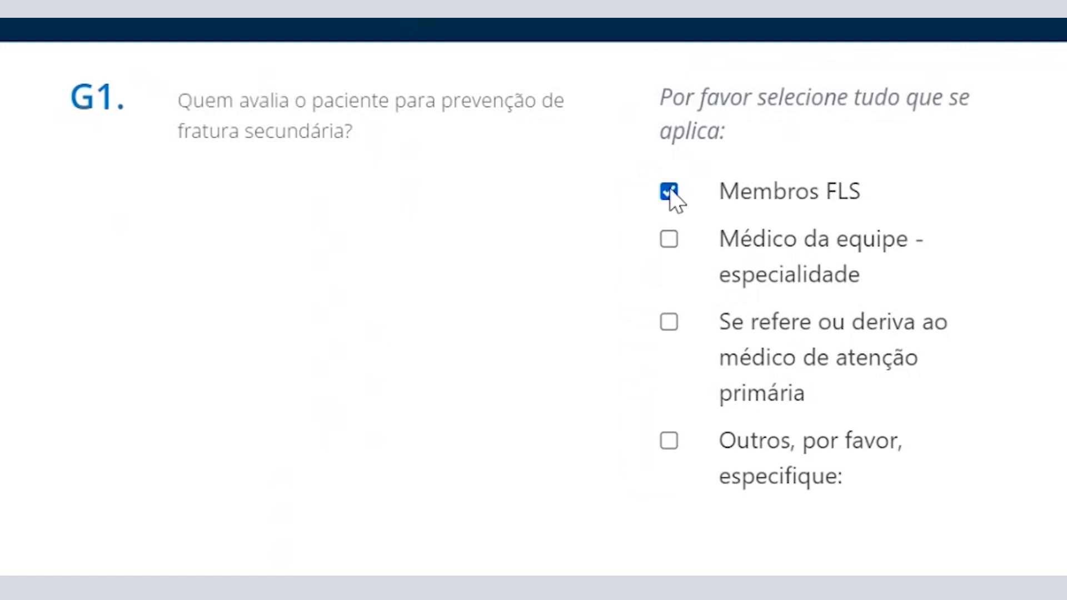
pyautogui.click(669, 240)
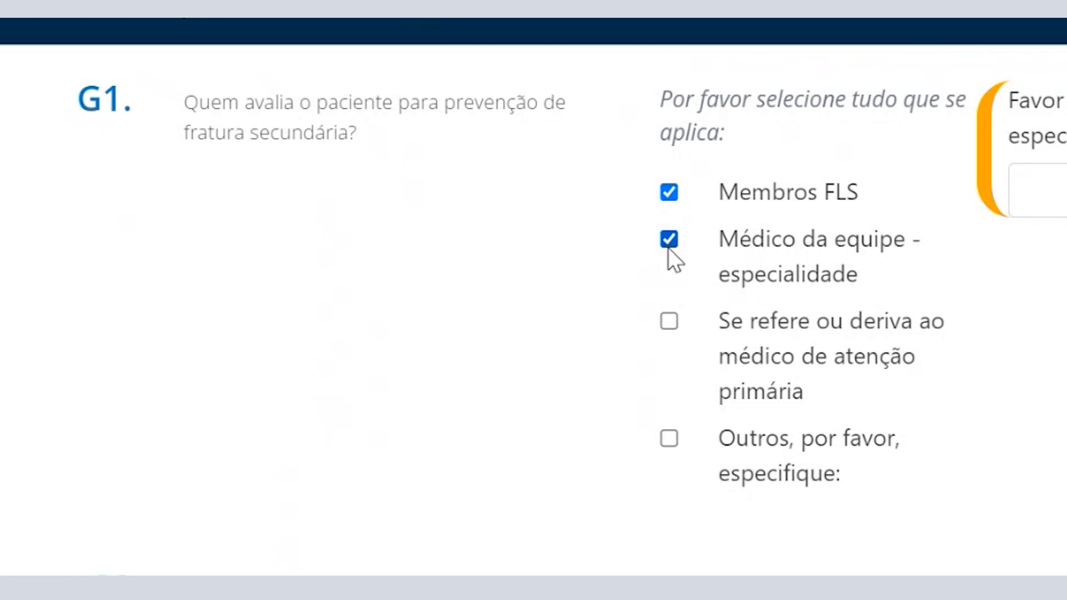
pyautogui.click(1037, 200)
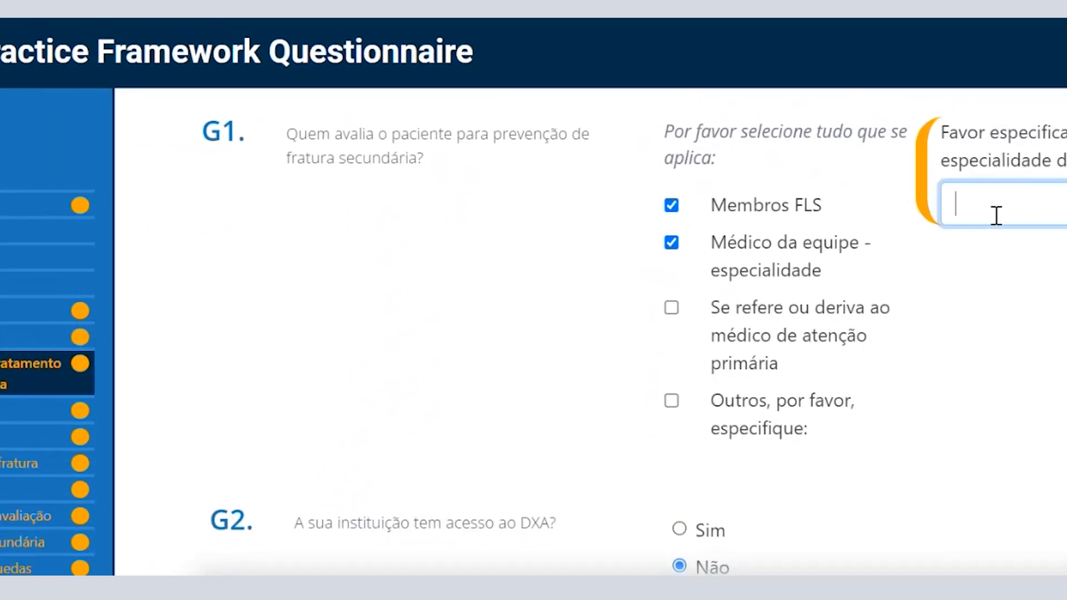
pyautogui.click(673, 244)
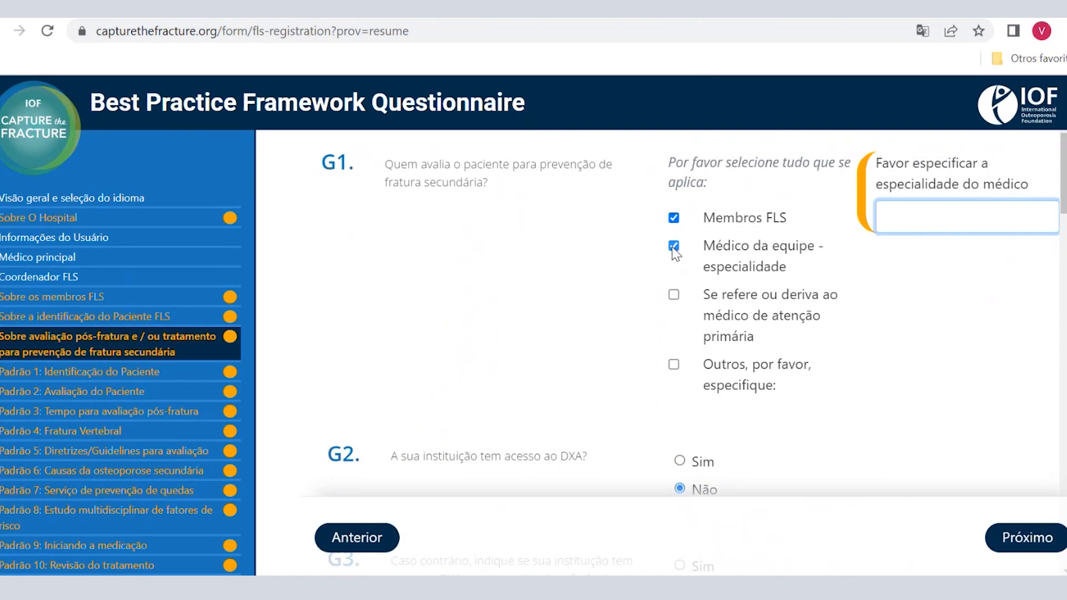
pyautogui.click(674, 295)
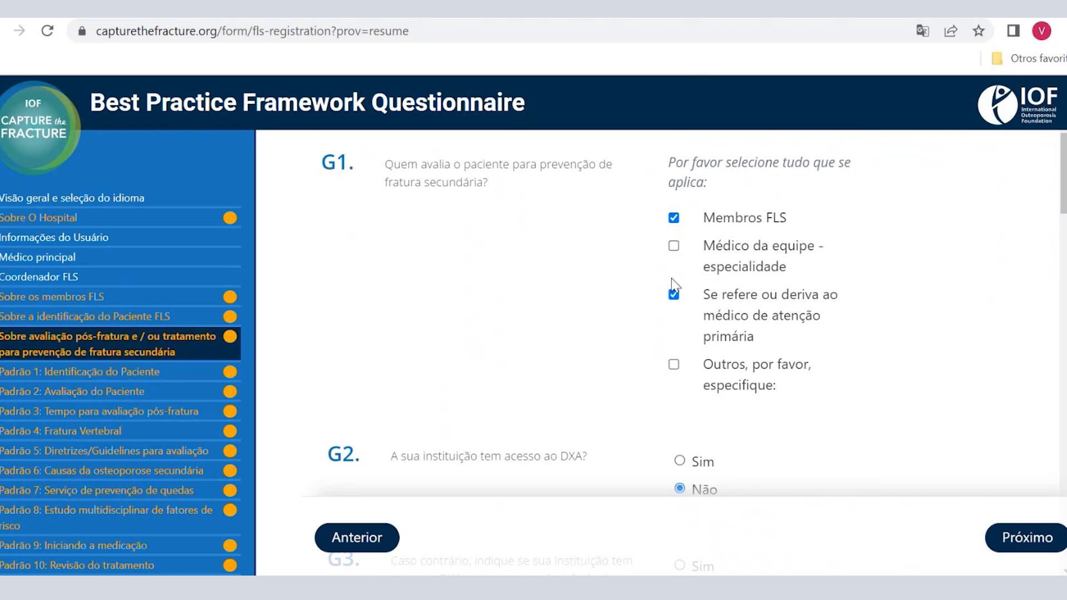
pyautogui.click(674, 365)
pyautogui.click(675, 365)
# Try answering Não to G3 on DXA access at a reference centre, and review the alternative assessment methods in G4
pyautogui.scroll(-3, 1048, 209)
pyautogui.scroll(-2, 690, 352)
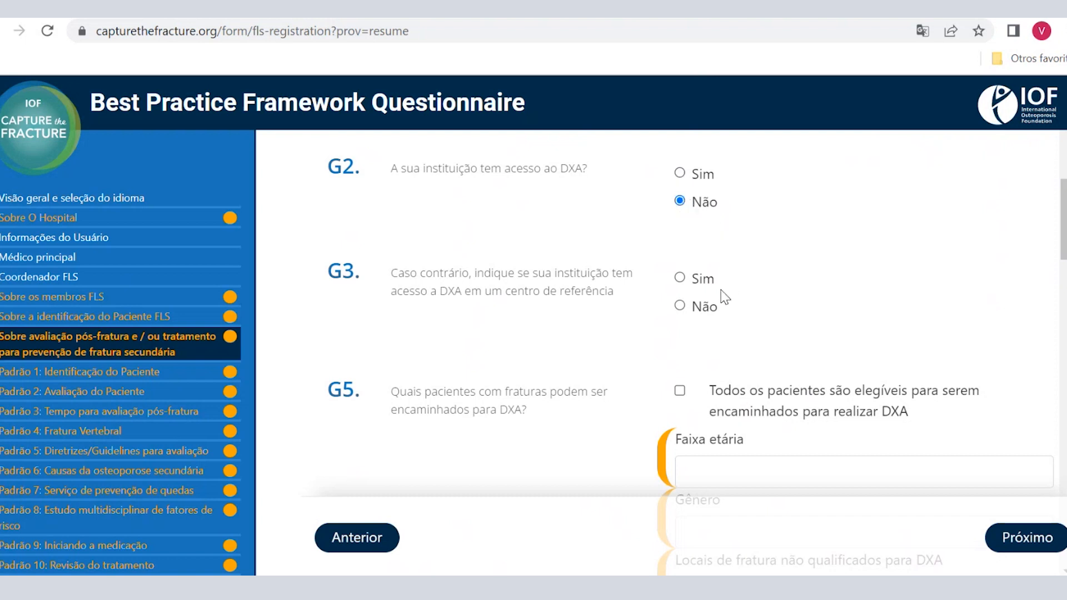
pyautogui.click(680, 278)
pyautogui.click(681, 307)
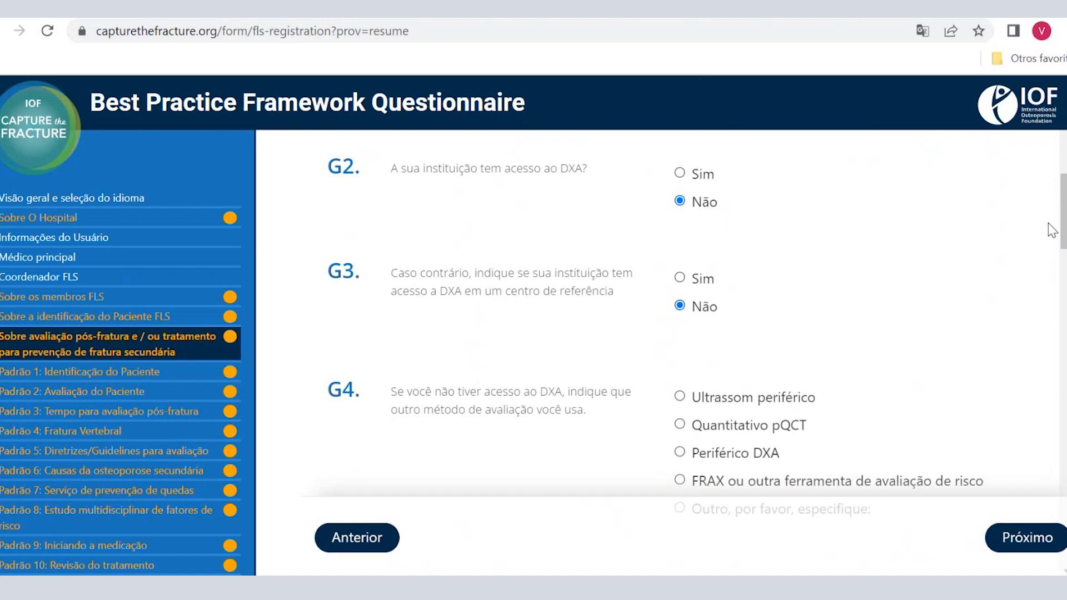
pyautogui.scroll(-1, 1061, 236)
pyautogui.moveTo(1062, 245); pyautogui.dragTo(1062, 250)
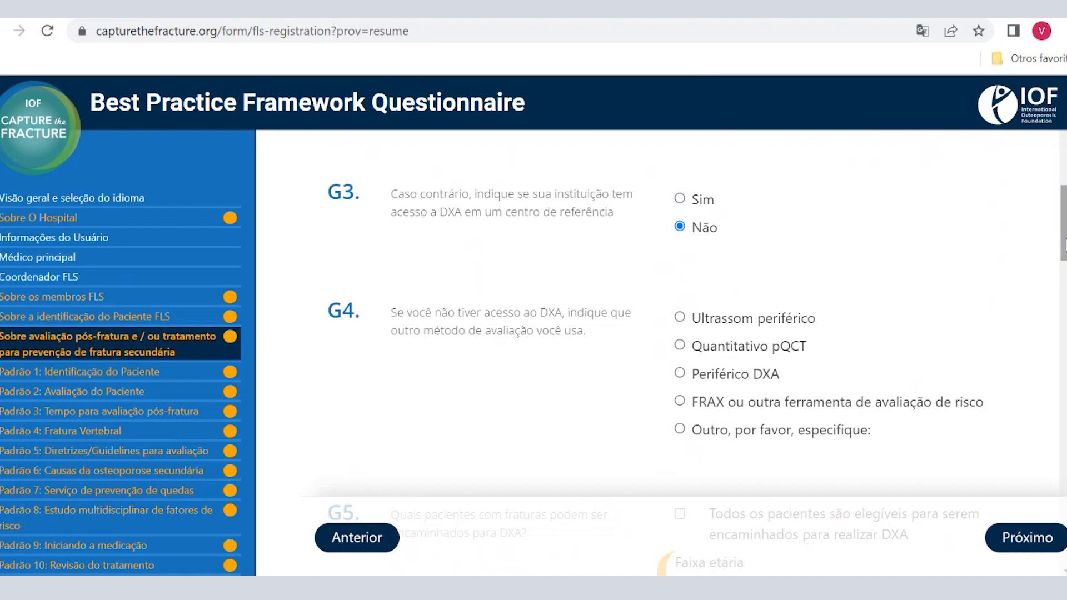
# Answer Sim to G2 on DXA access, and mark all patients as eligible for DXA referral in G5
pyautogui.scroll(2, 841, 157)
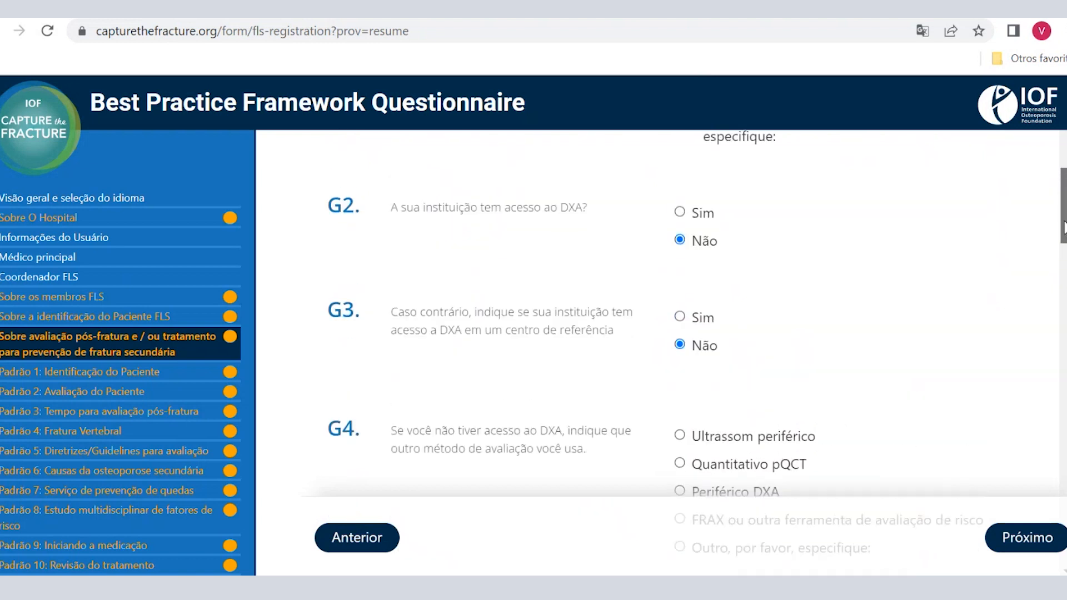
pyautogui.click(679, 212)
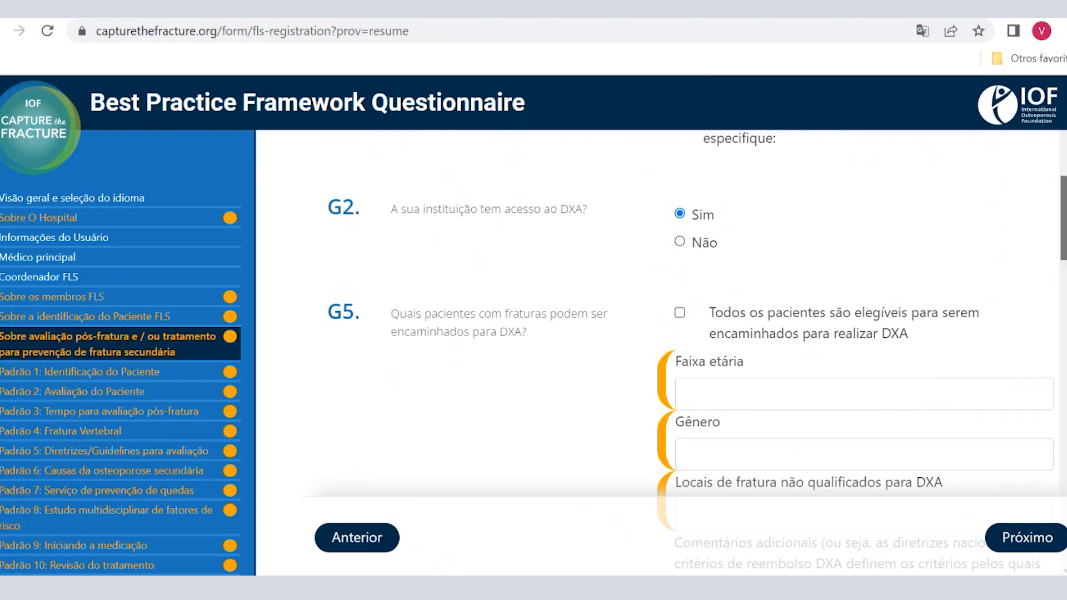
pyautogui.scroll(-2, 697, 352)
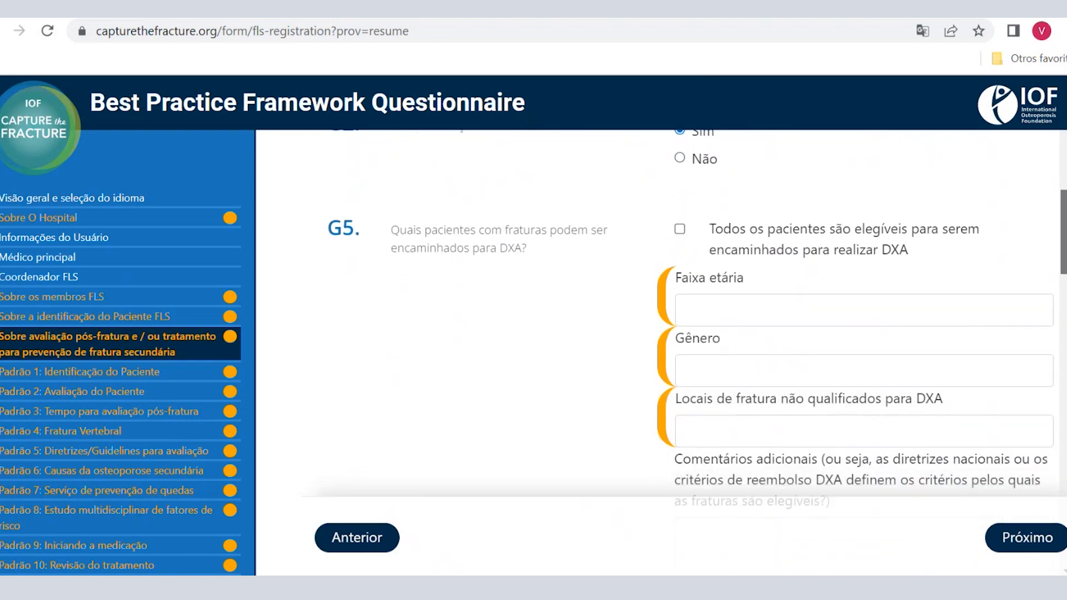
pyautogui.scroll(-1, 697, 352)
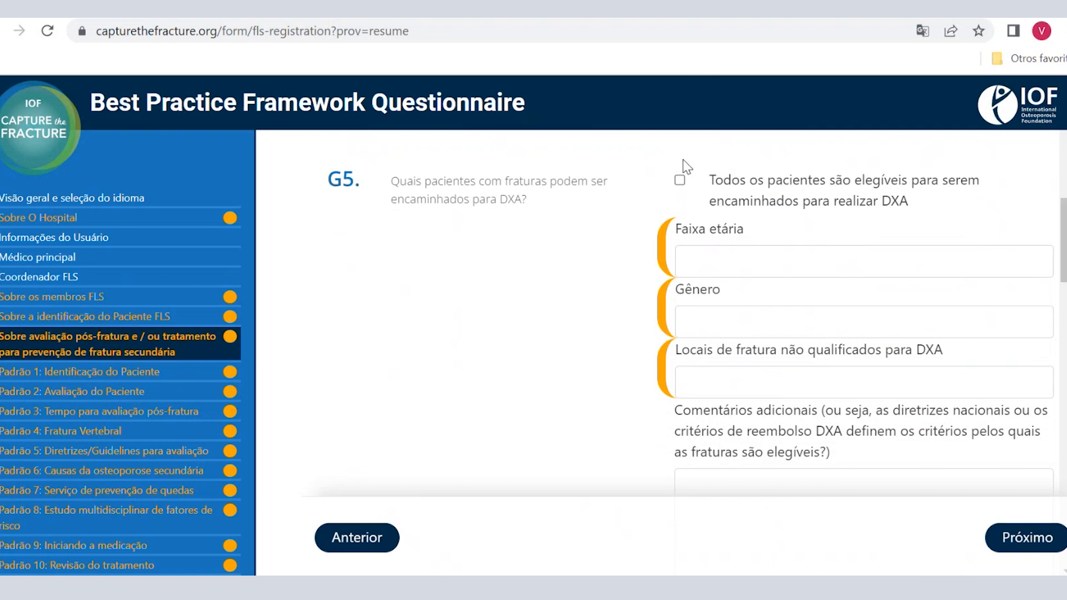
pyautogui.click(680, 181)
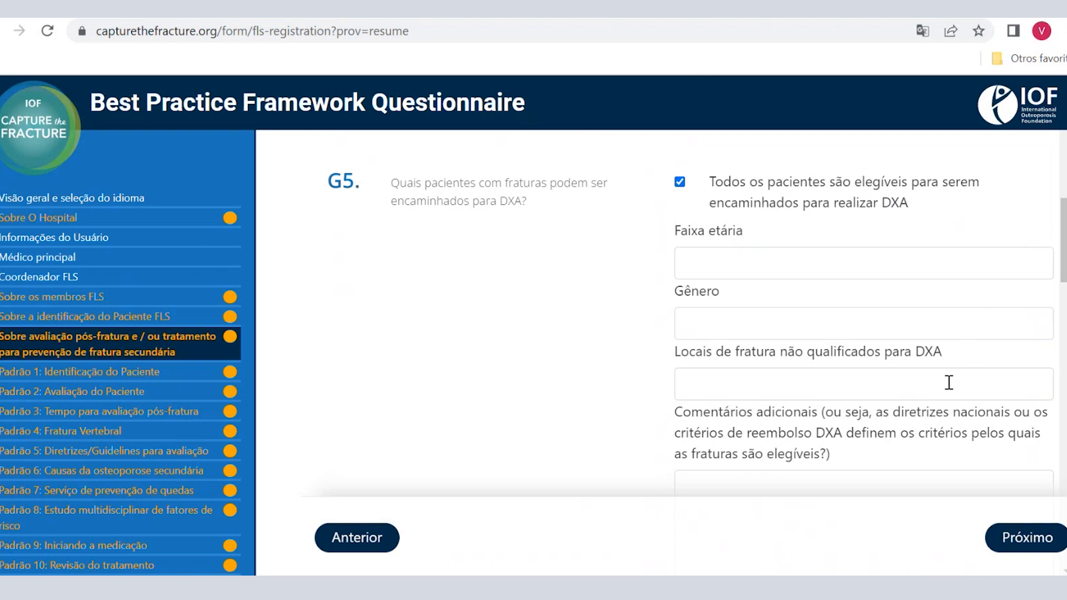
# In G5.b, try Todos os pacientes, and settle on O DXA-VFA não é realizado para nenhum paciente
pyautogui.moveTo(1063, 243); pyautogui.dragTo(1063, 322)
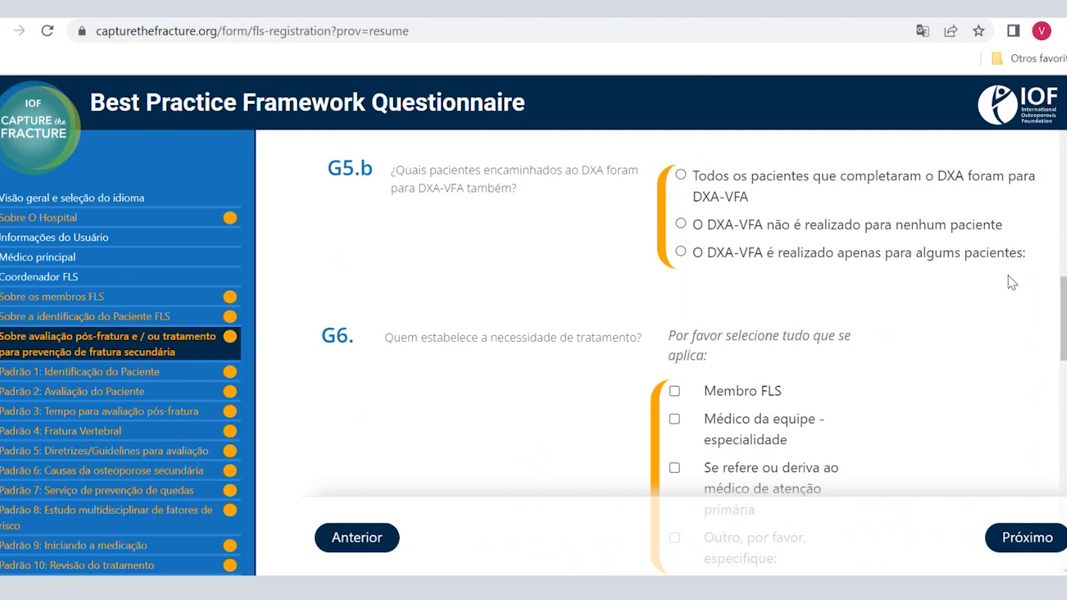
pyautogui.click(679, 176)
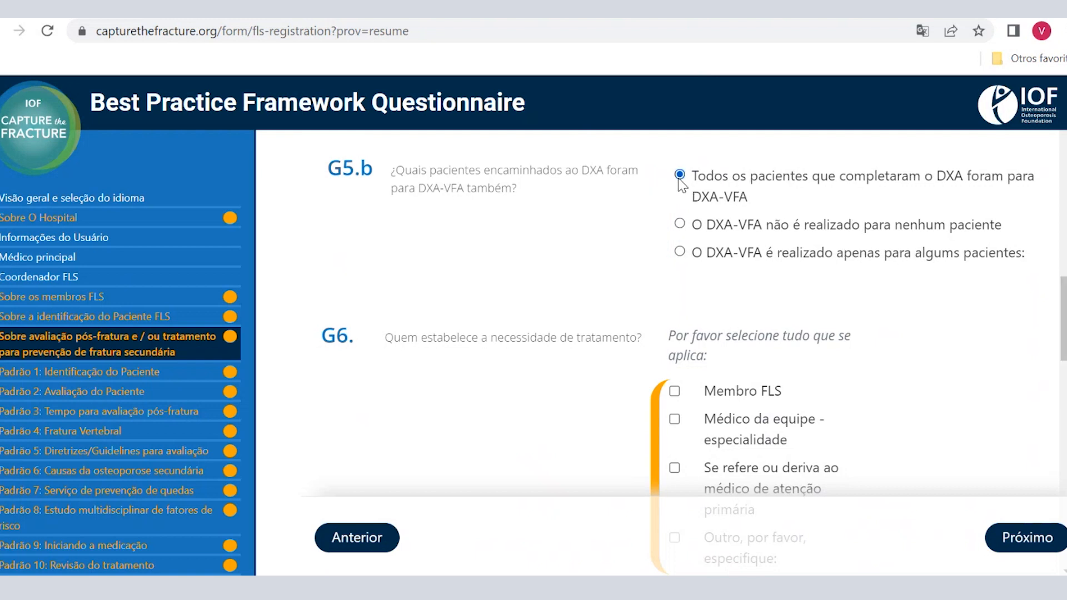
pyautogui.click(681, 223)
# Review the answer options of G6 to G8 on treatment need, discussion of results and resulting interventions
pyautogui.scroll(-2, 695, 361)
pyautogui.moveTo(1066, 333); pyautogui.dragTo(1066, 339)
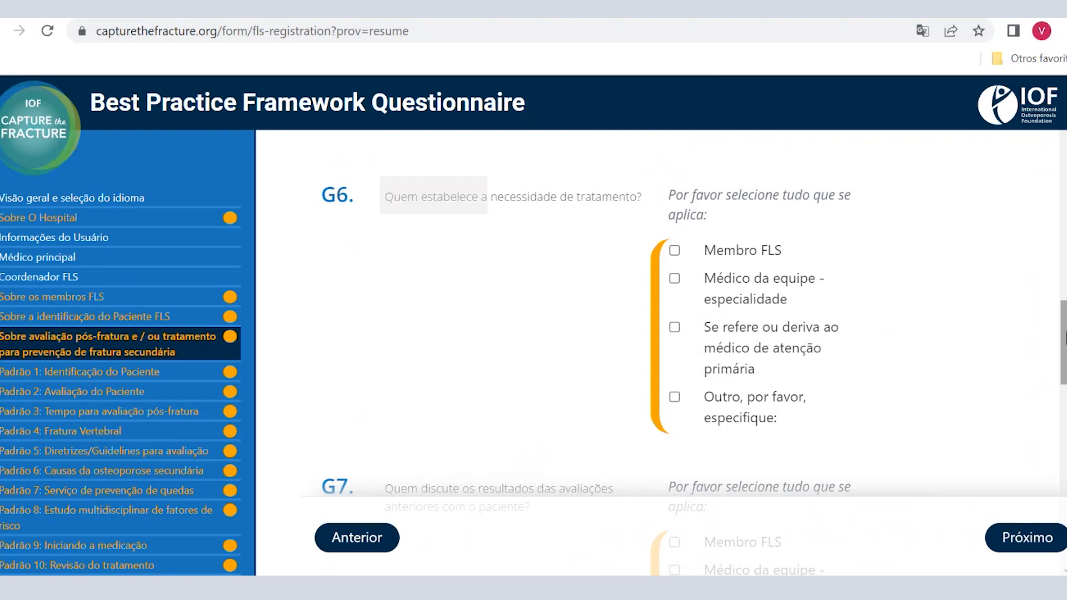
pyautogui.scroll(-5, 695, 373)
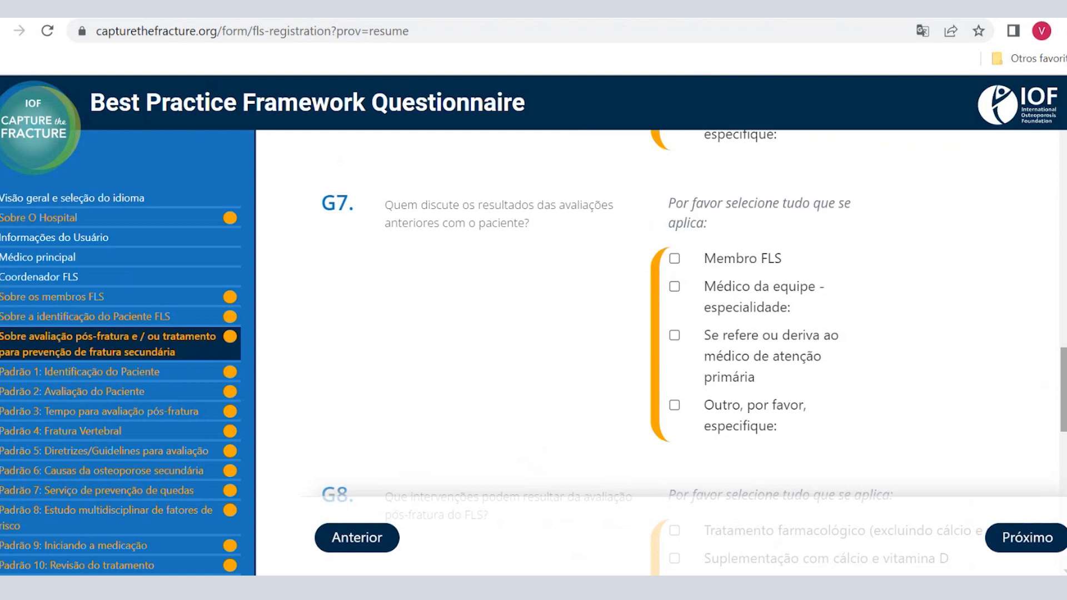
pyautogui.scroll(-1, 658, 353)
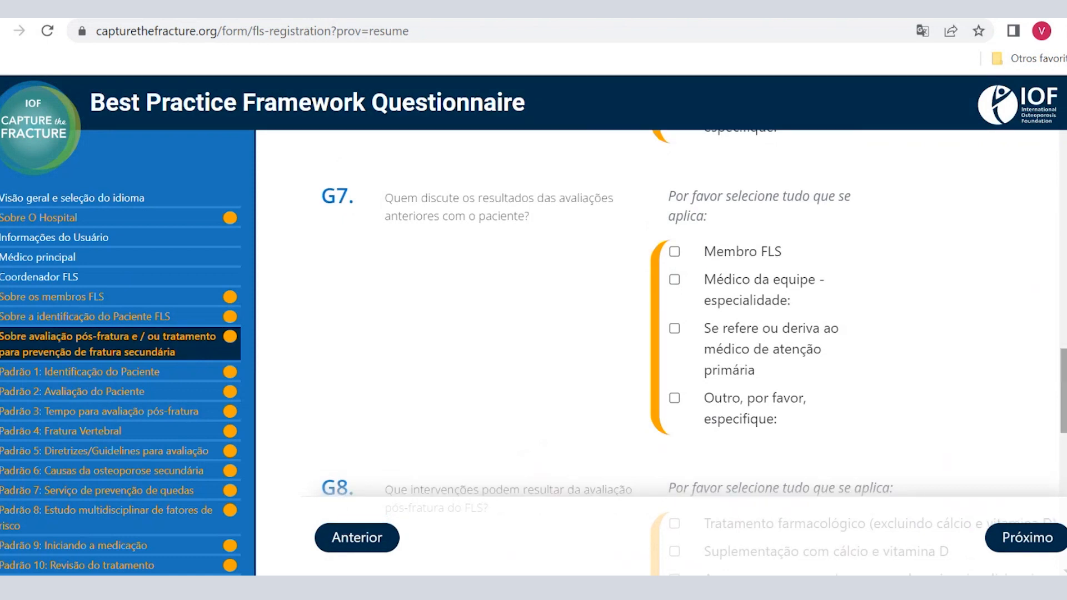
pyautogui.moveTo(1065, 388); pyautogui.dragTo(1065, 439)
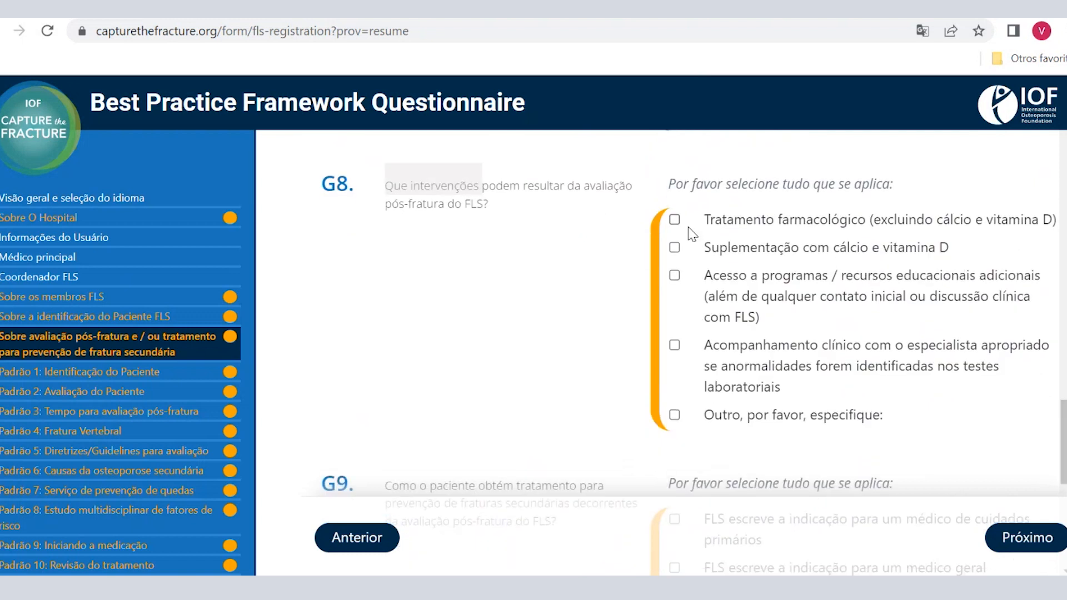
pyautogui.moveTo(1064, 446); pyautogui.dragTo(1063, 485)
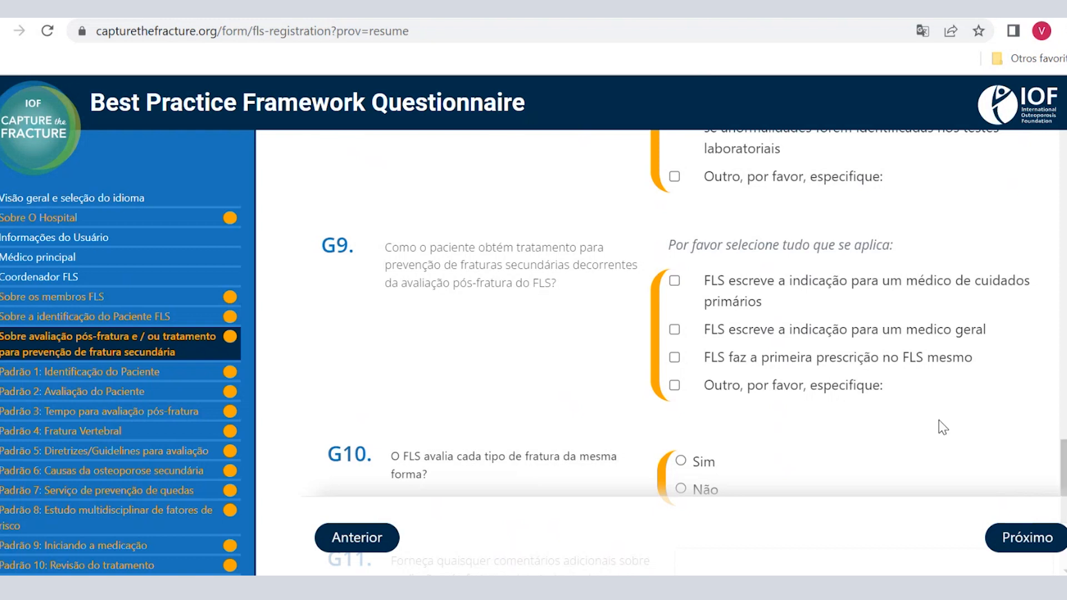
# In G9, select FLS escreve a indicação para um medico geral and FLS faz a primeira prescrição, leaving the primary-care option cleared
pyautogui.click(674, 280)
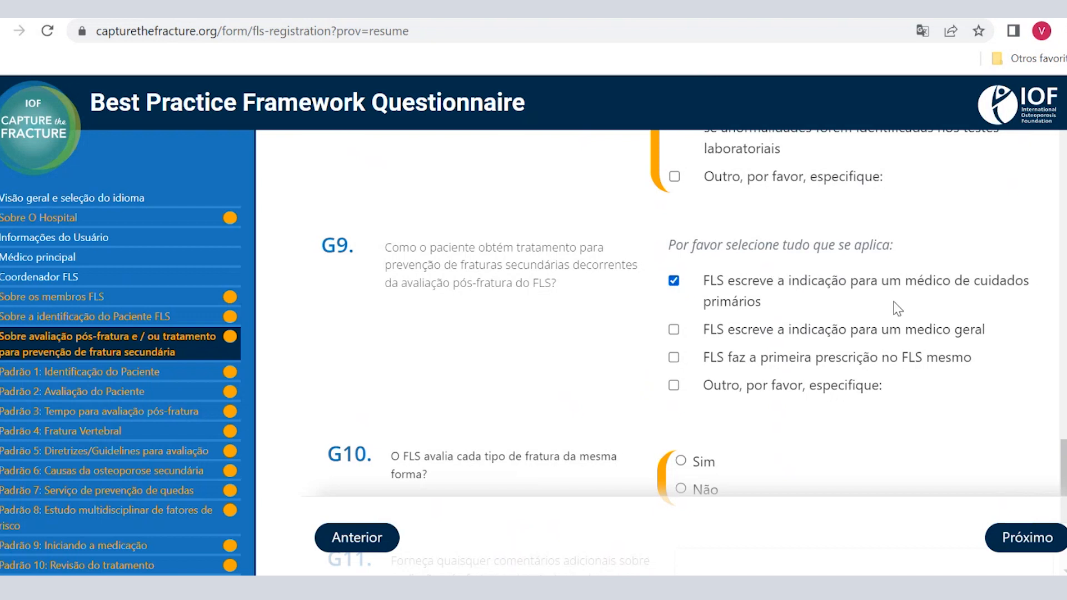
pyautogui.click(675, 331)
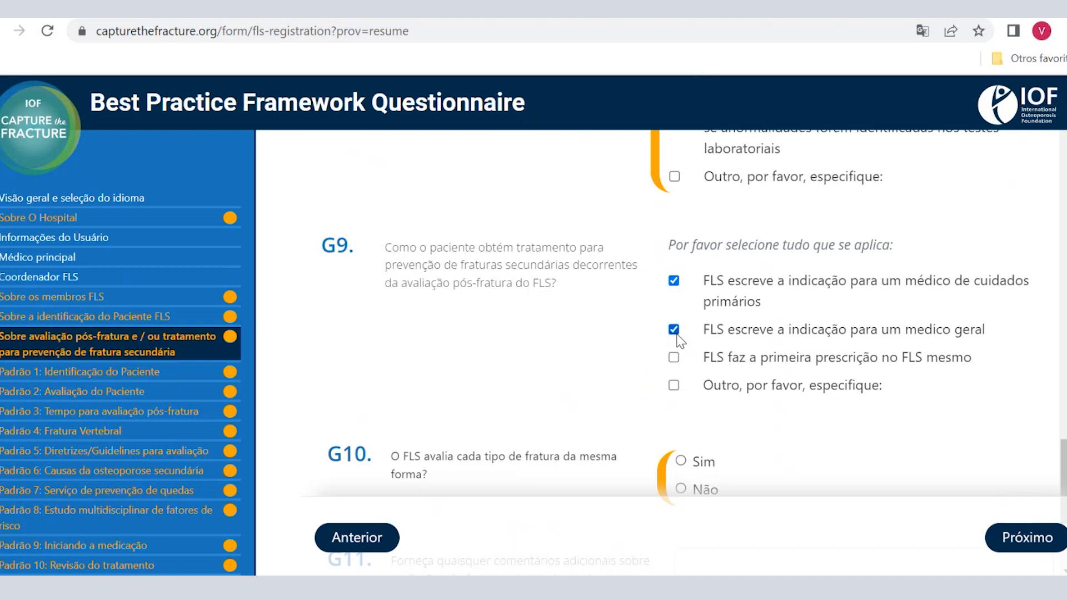
pyautogui.click(674, 283)
pyautogui.click(675, 360)
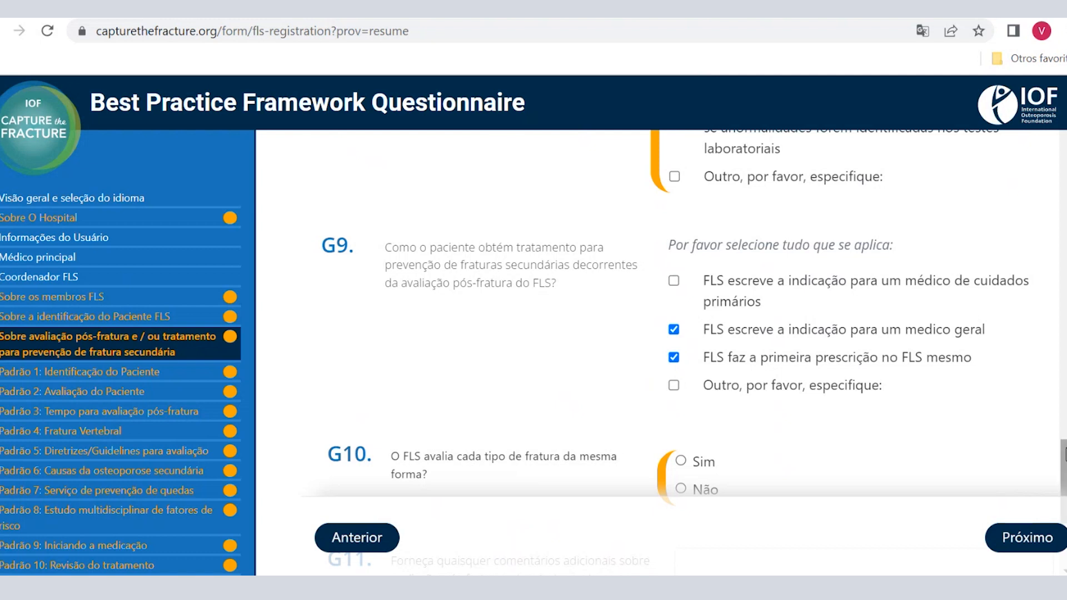
# Answer Sim to G10 after trying Não, and continue to Padrão 1: Identificação do Paciente
pyautogui.moveTo(1066, 455); pyautogui.dragTo(1061, 499)
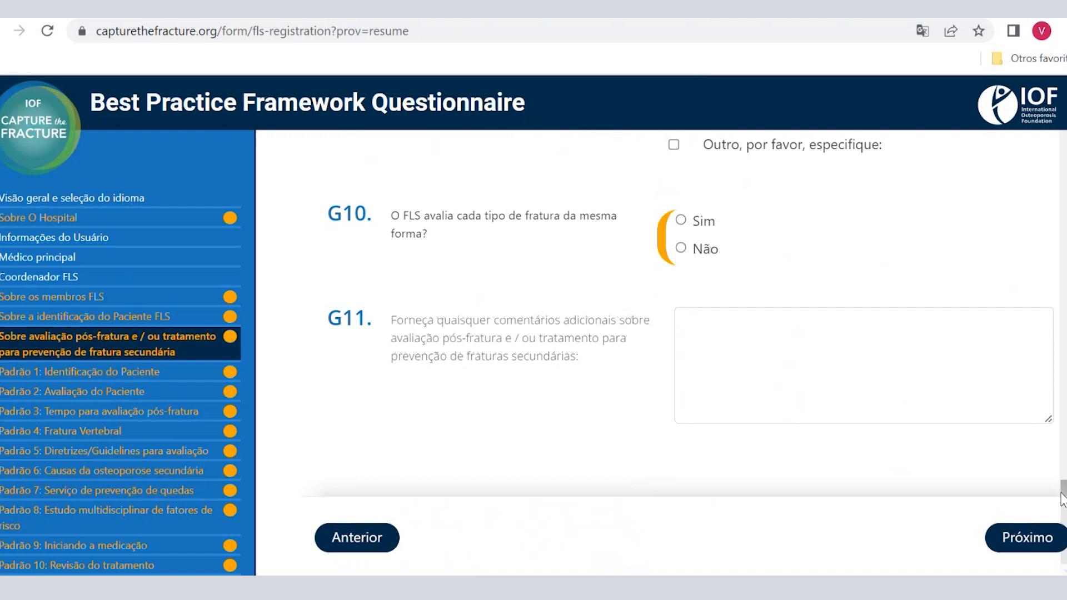
pyautogui.click(680, 222)
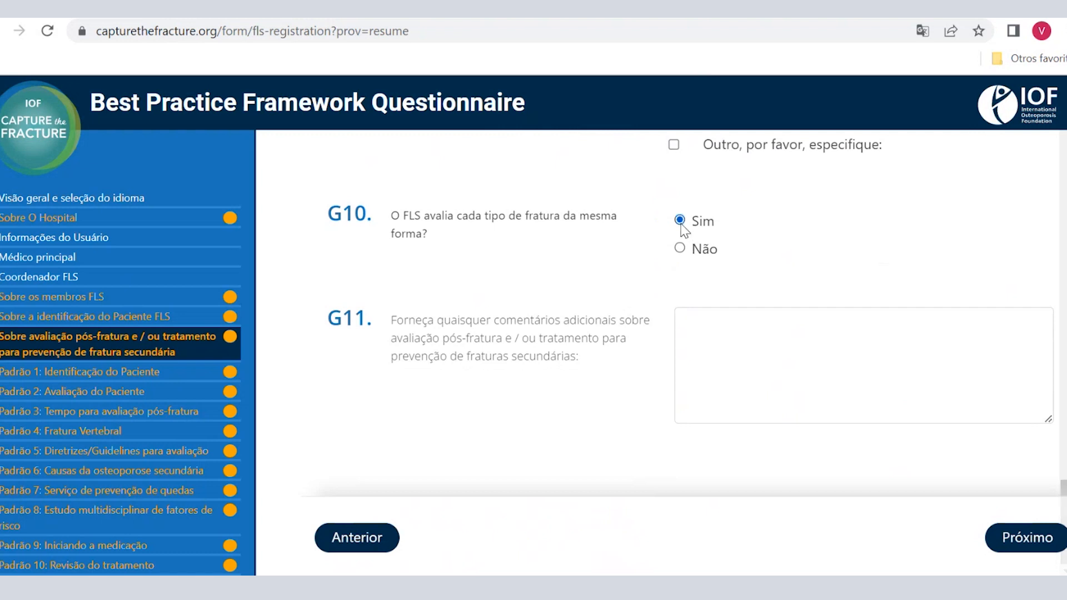
pyautogui.click(681, 248)
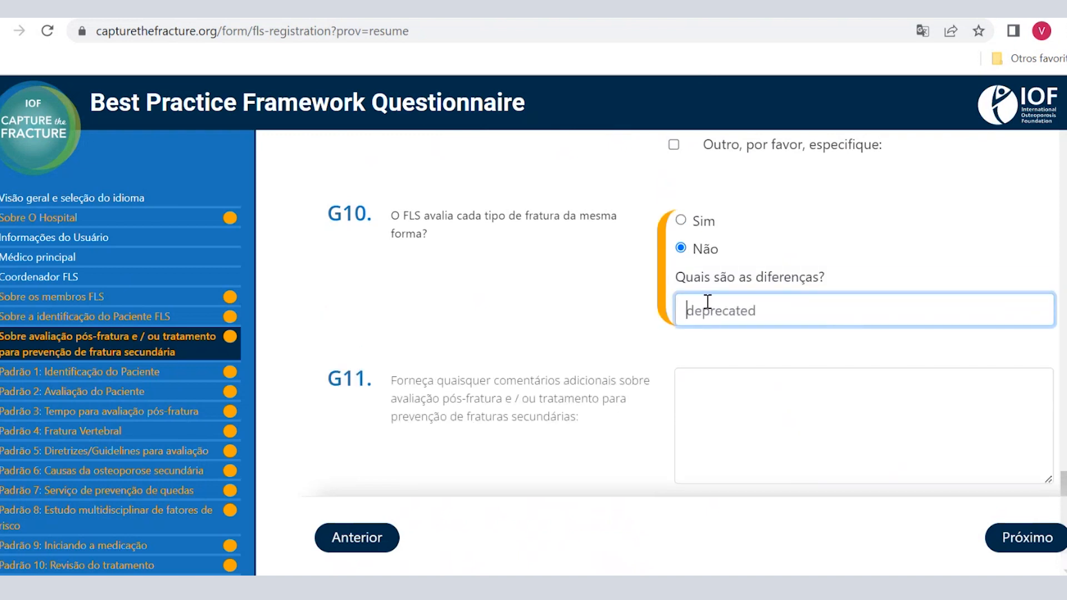
pyautogui.click(680, 221)
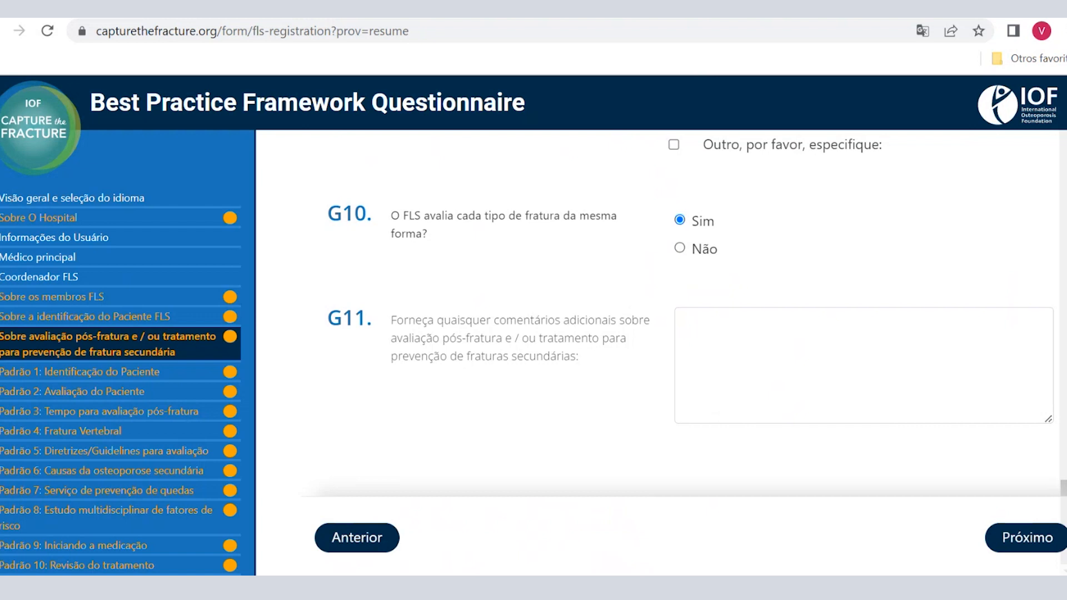
pyautogui.click(1050, 542)
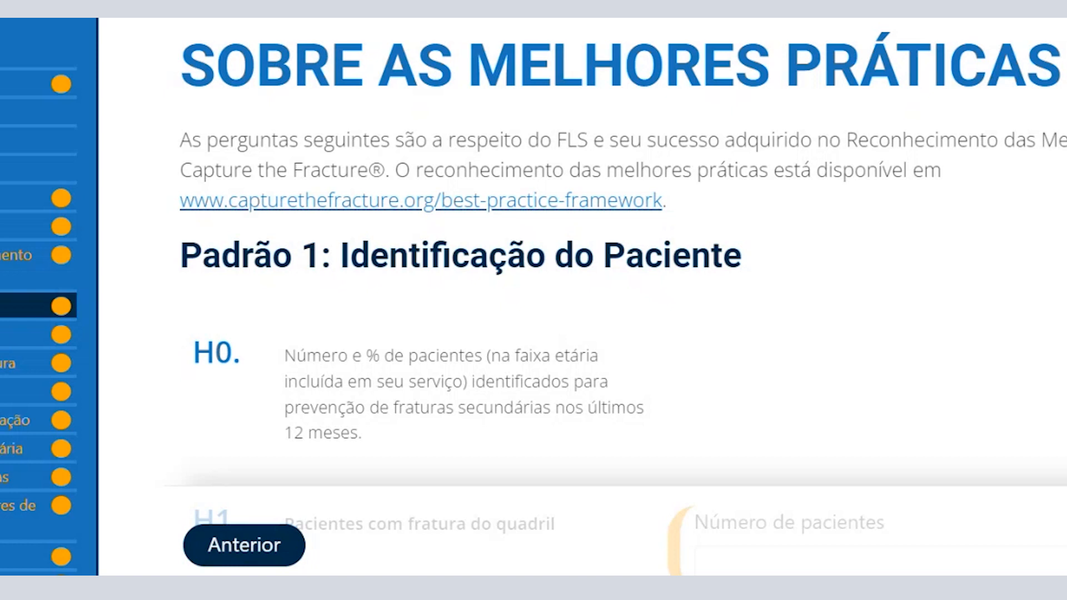
# In H1 on hip fracture patients, enter 30 as the number of patients and select Menos de 50%
pyautogui.scroll(-4, 623, 297)
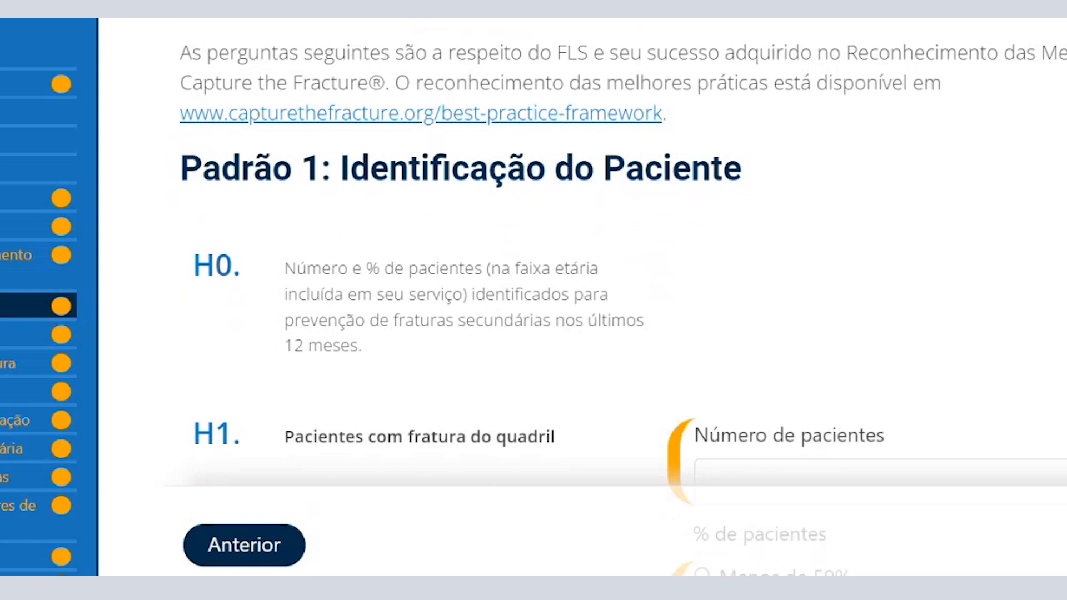
pyautogui.scroll(-2, 622, 297)
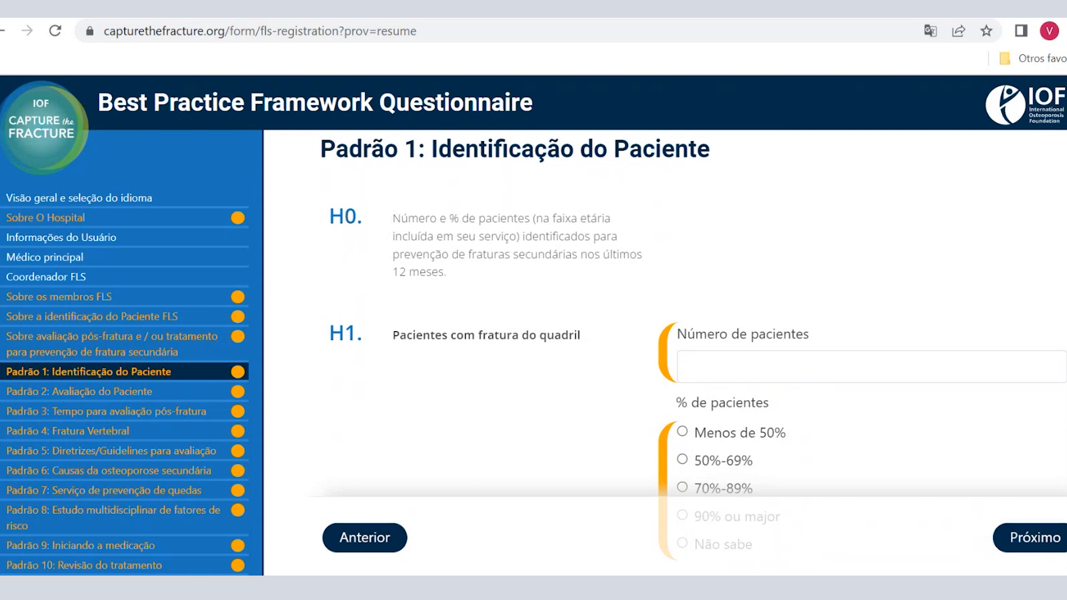
pyautogui.scroll(-2, 694, 344)
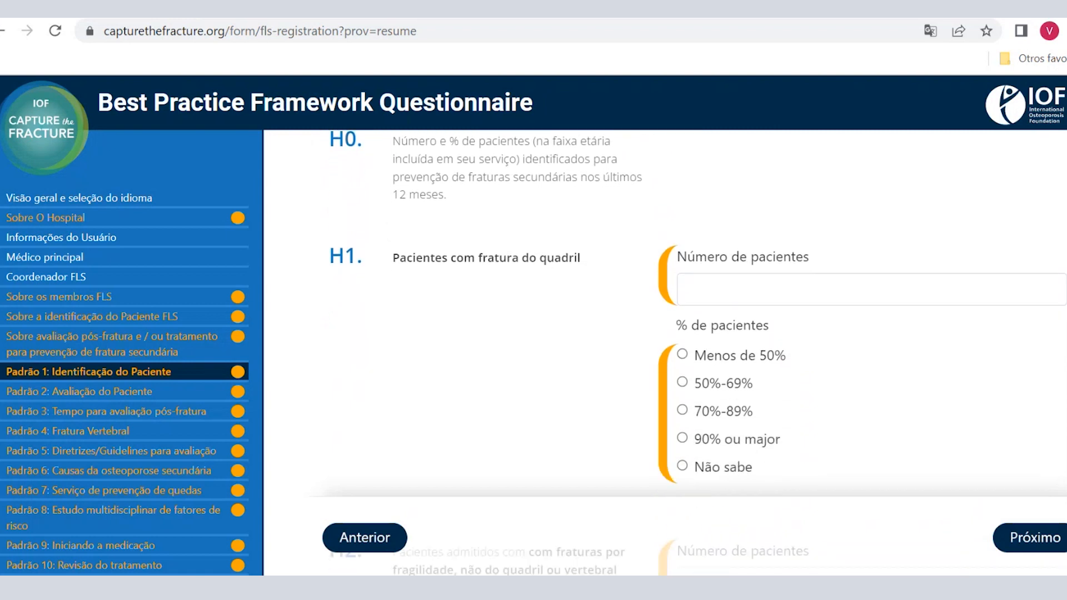
pyautogui.scroll(-2, 693, 344)
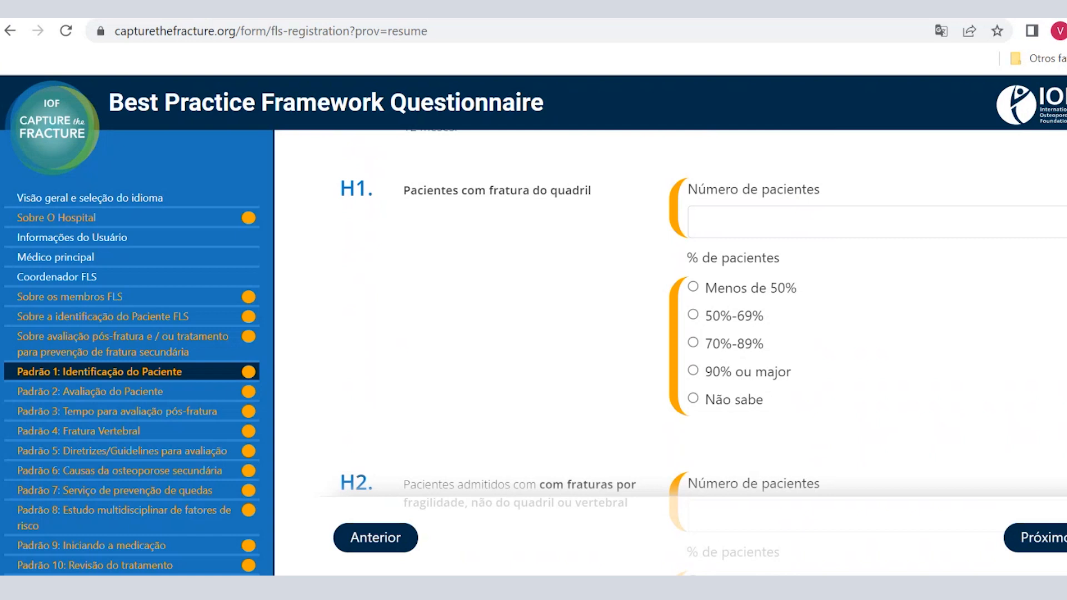
pyautogui.click(784, 217)
pyautogui.write('30')
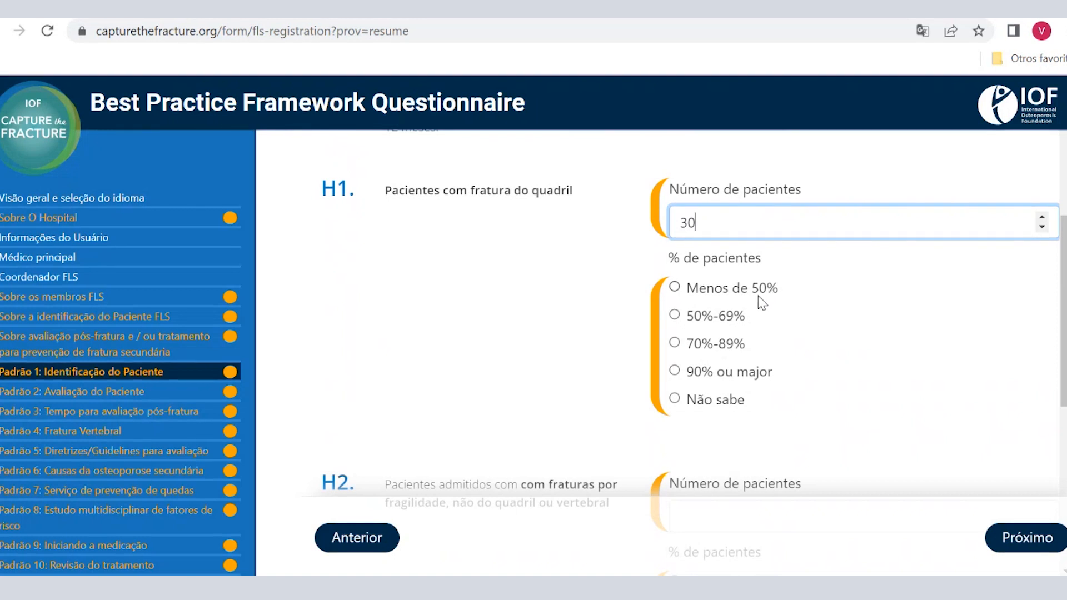
pyautogui.click(722, 290)
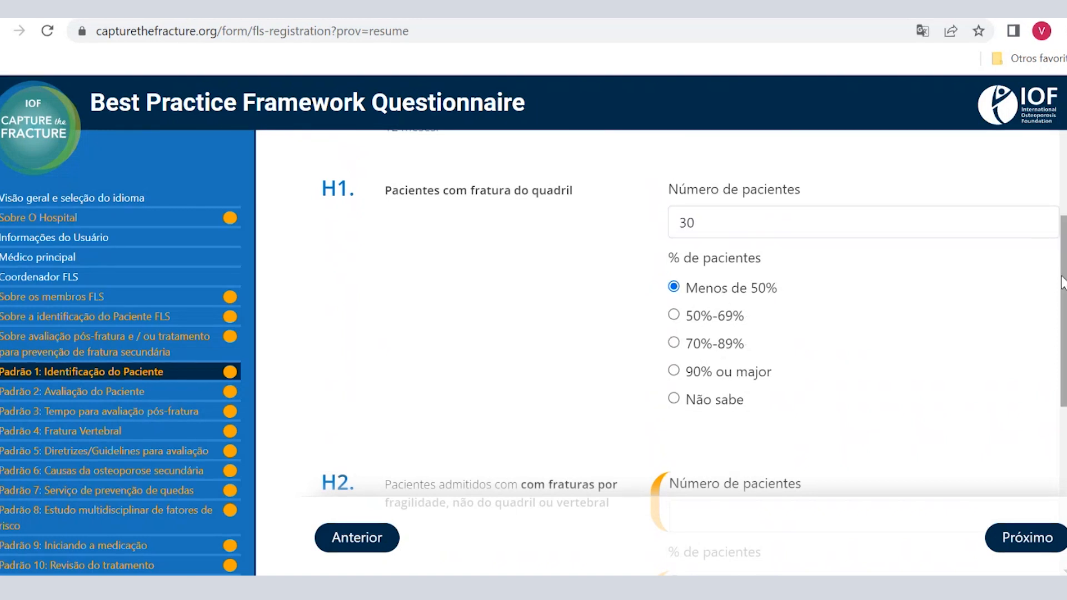
pyautogui.moveTo(1063, 283); pyautogui.dragTo(1065, 422)
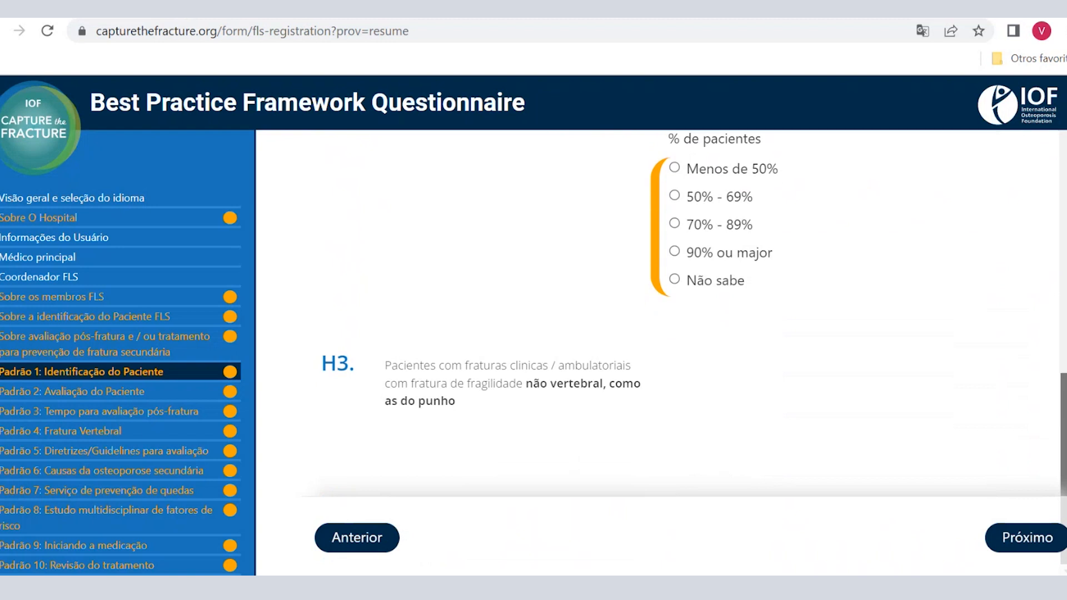
# Continue to Padrão 2: Avaliação do Paciente and enter 25 as the number of hip fracture patients in I1
pyautogui.click(1026, 542)
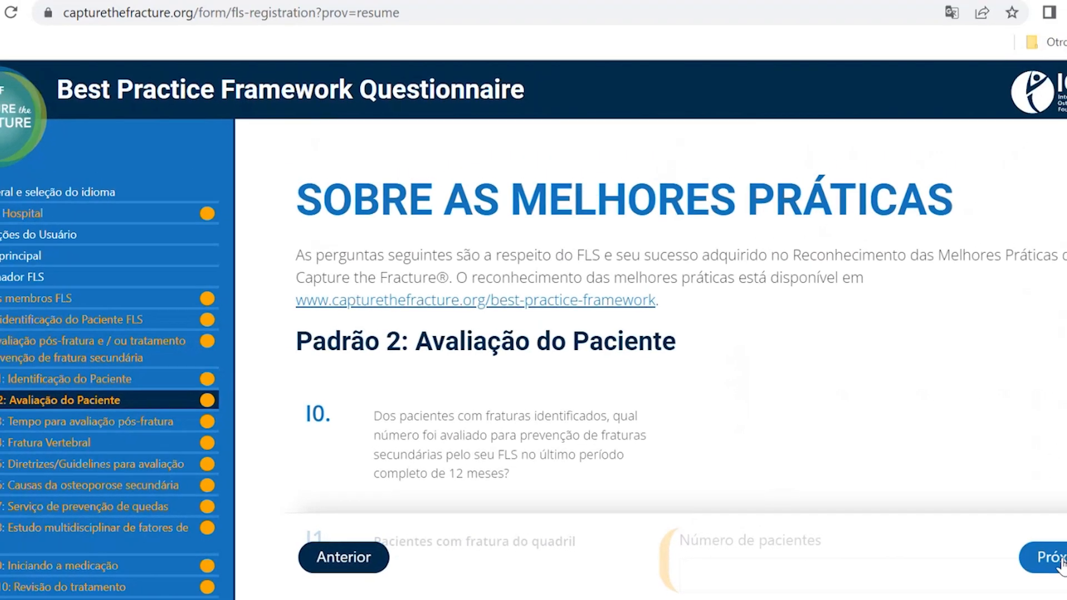
pyautogui.scroll(-5, 1062, 563)
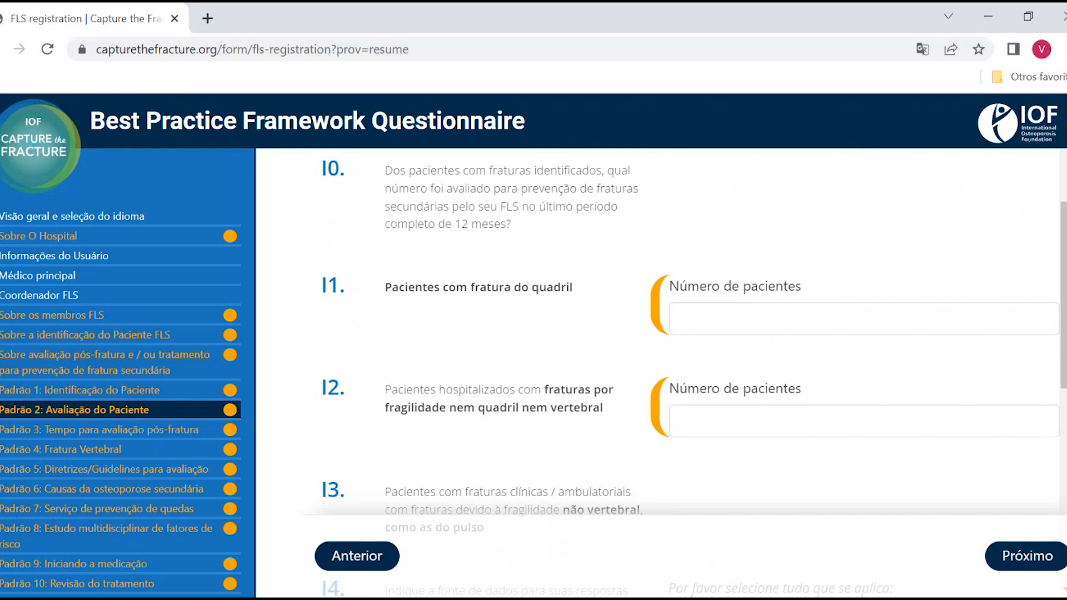
pyautogui.click(877, 318)
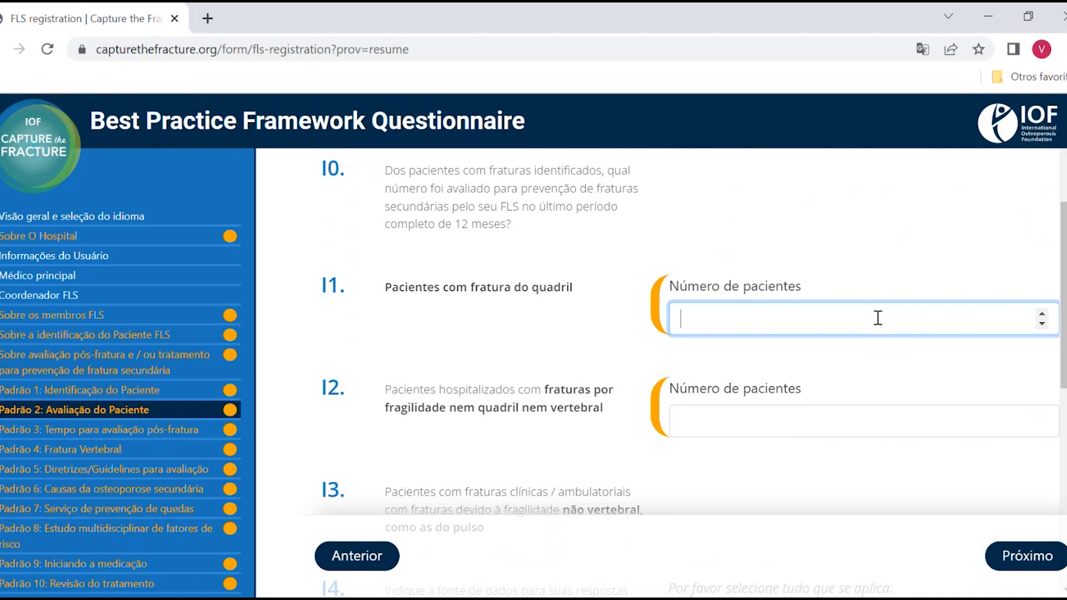
pyautogui.write('25')
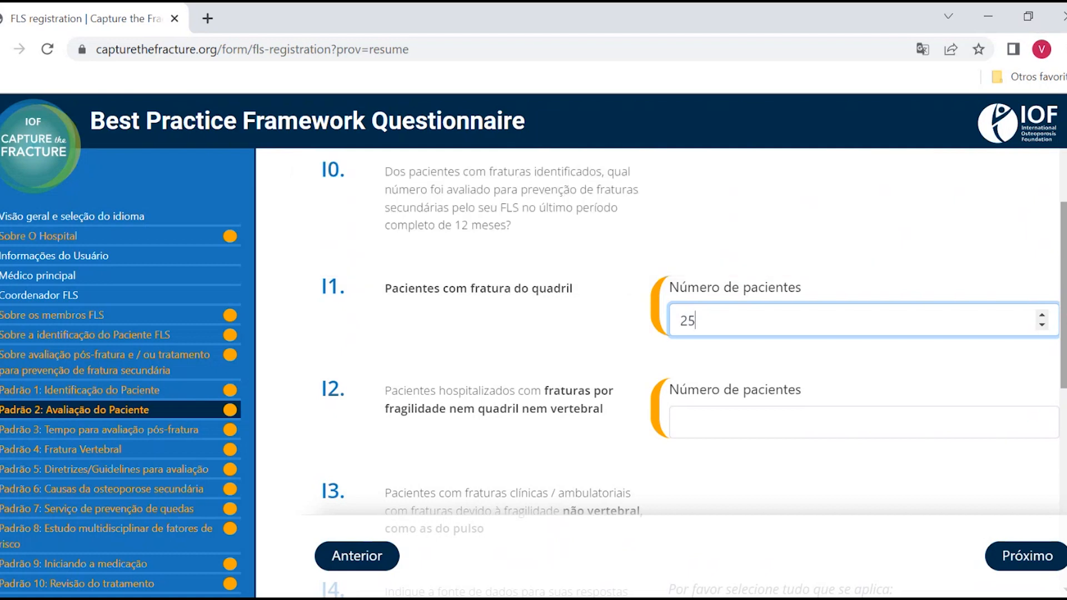
# In I4, select Banco de dados dedicado à finalidade do FLS as the data source, leaving Outro cleared
pyautogui.scroll(-1, 693, 372)
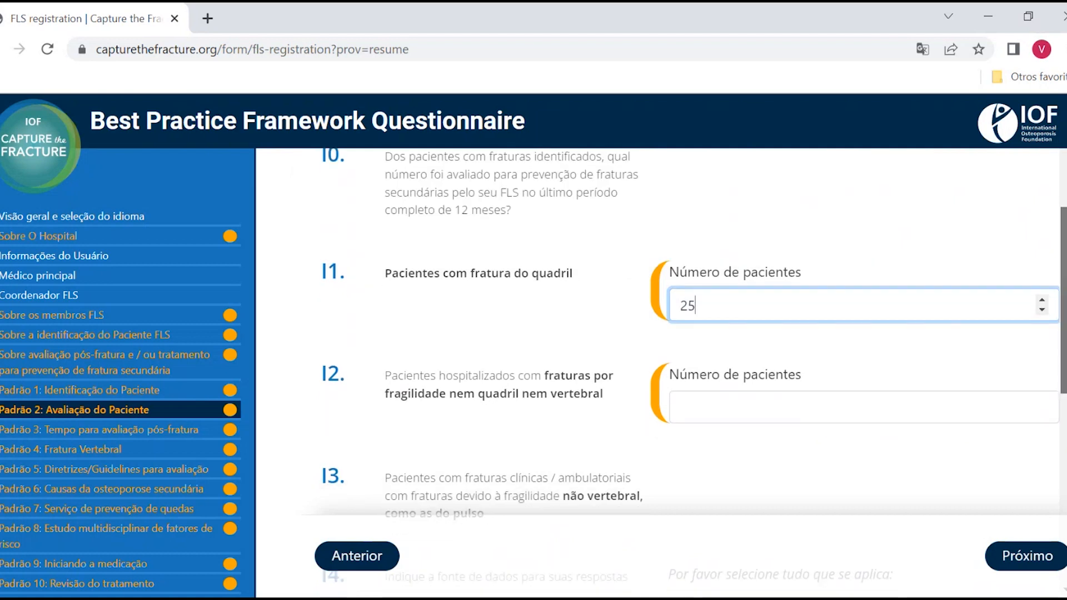
pyautogui.scroll(-1, 694, 372)
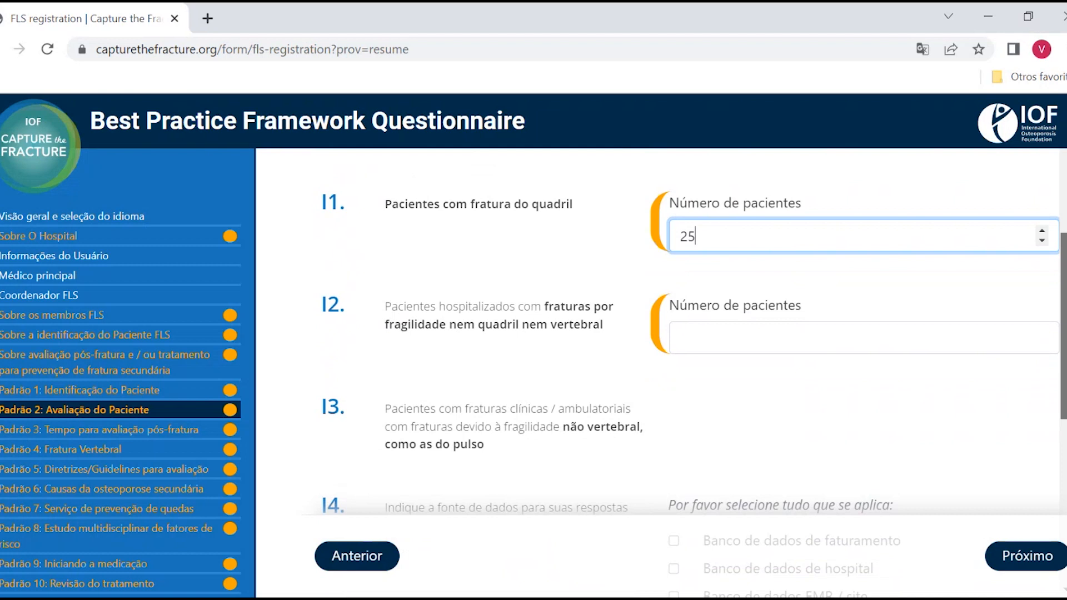
pyautogui.scroll(-1, 693, 373)
pyautogui.scroll(-1, 694, 372)
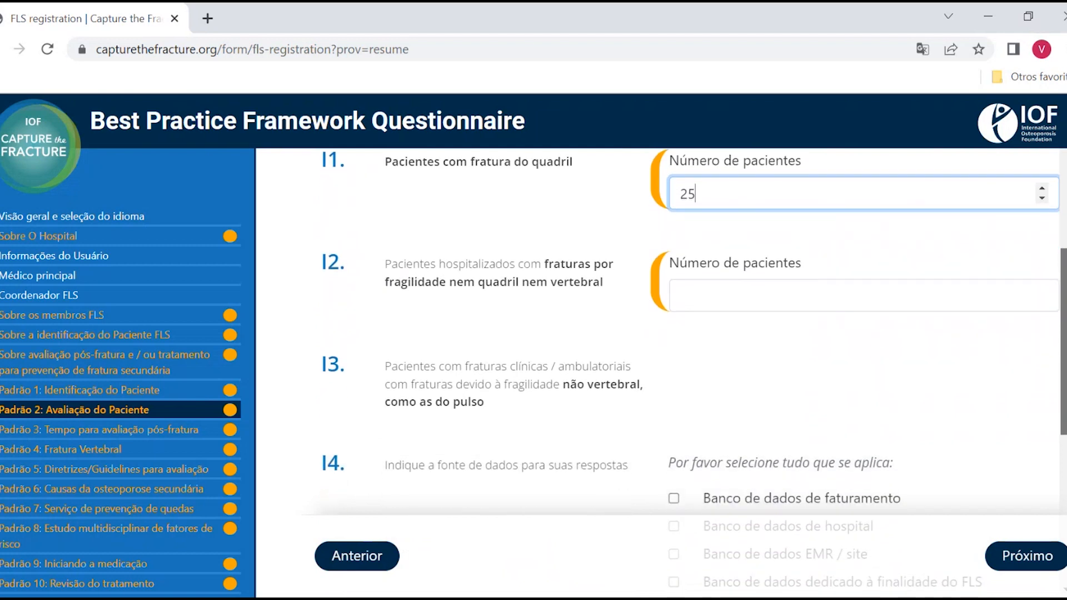
pyautogui.scroll(-1, 694, 372)
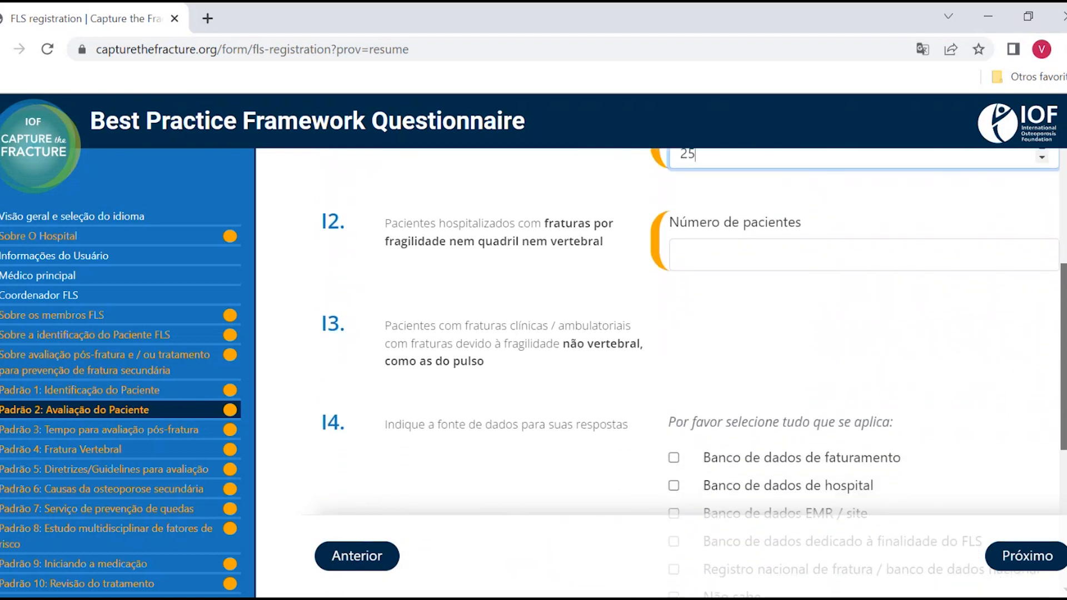
pyautogui.scroll(-1, 694, 372)
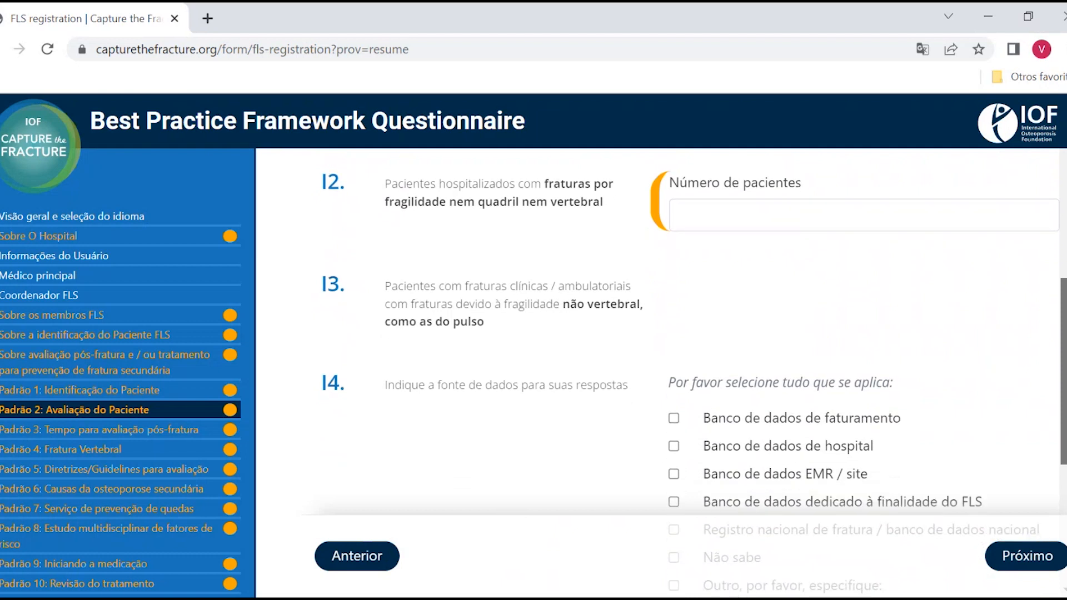
pyautogui.scroll(-1, 694, 372)
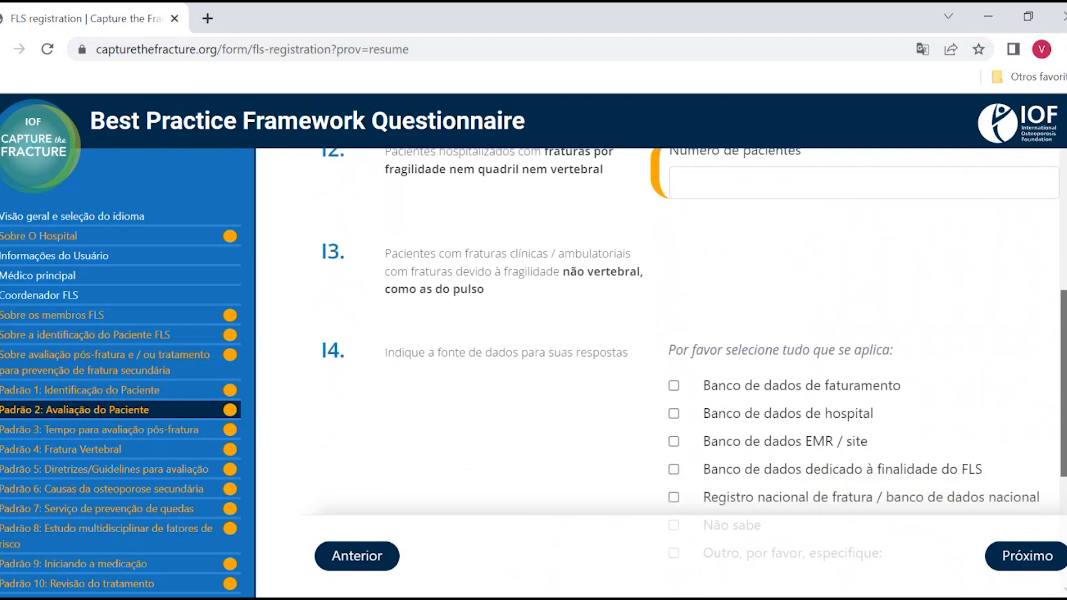
pyautogui.scroll(-1, 693, 373)
pyautogui.scroll(-1, 694, 372)
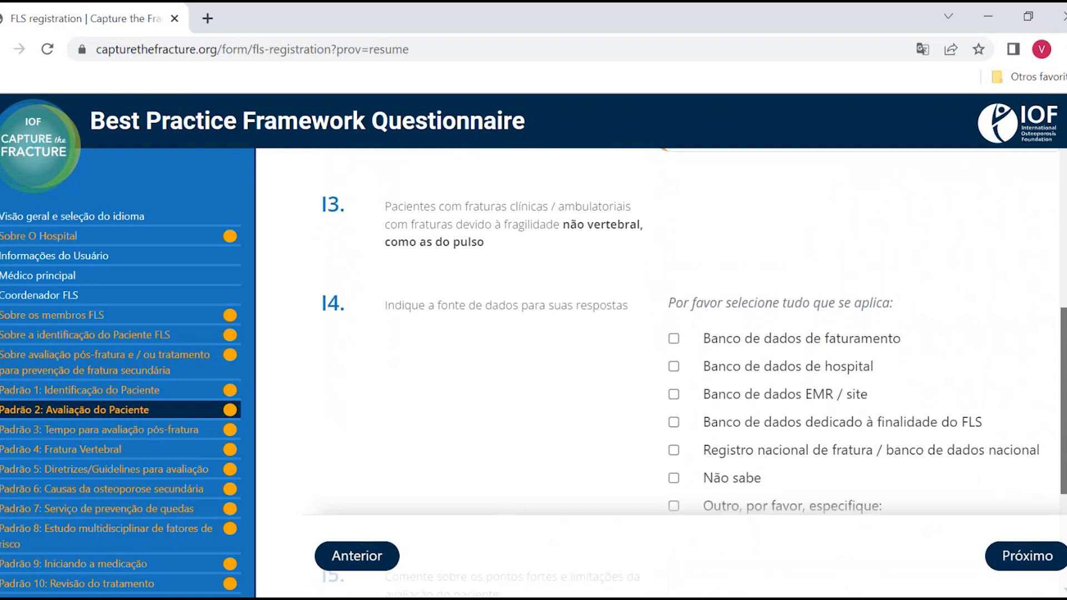
pyautogui.scroll(-1, 694, 373)
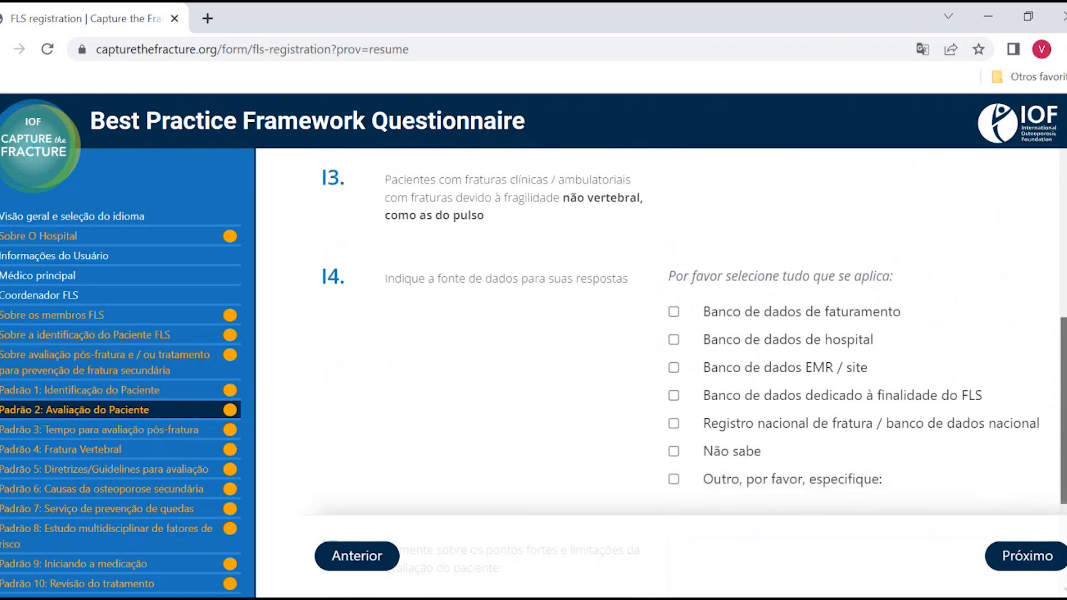
pyautogui.scroll(-1, 694, 373)
pyautogui.scroll(-1, 693, 372)
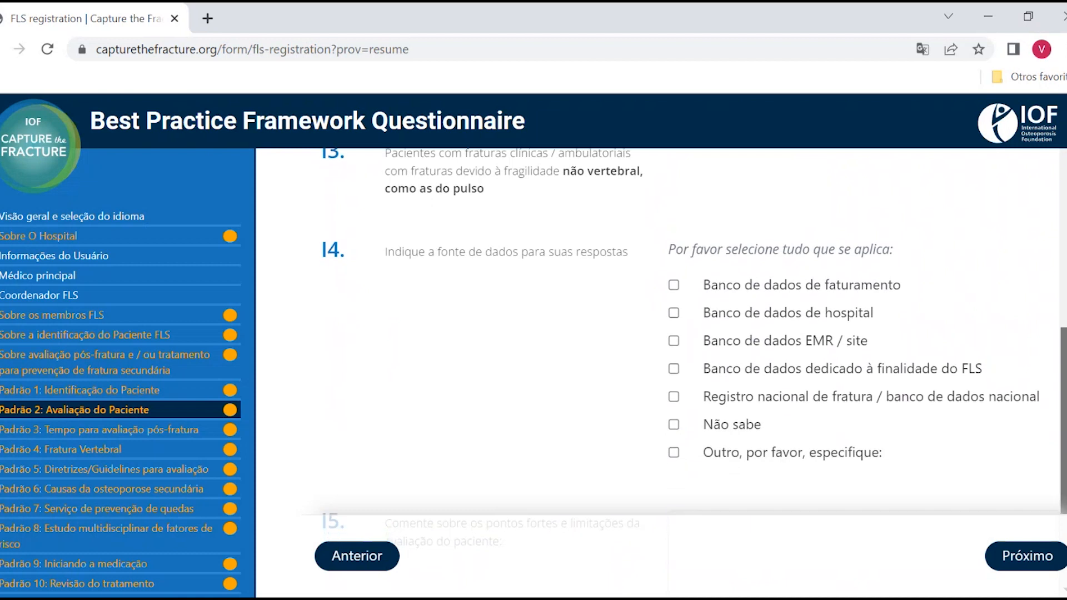
pyautogui.scroll(-1, 694, 373)
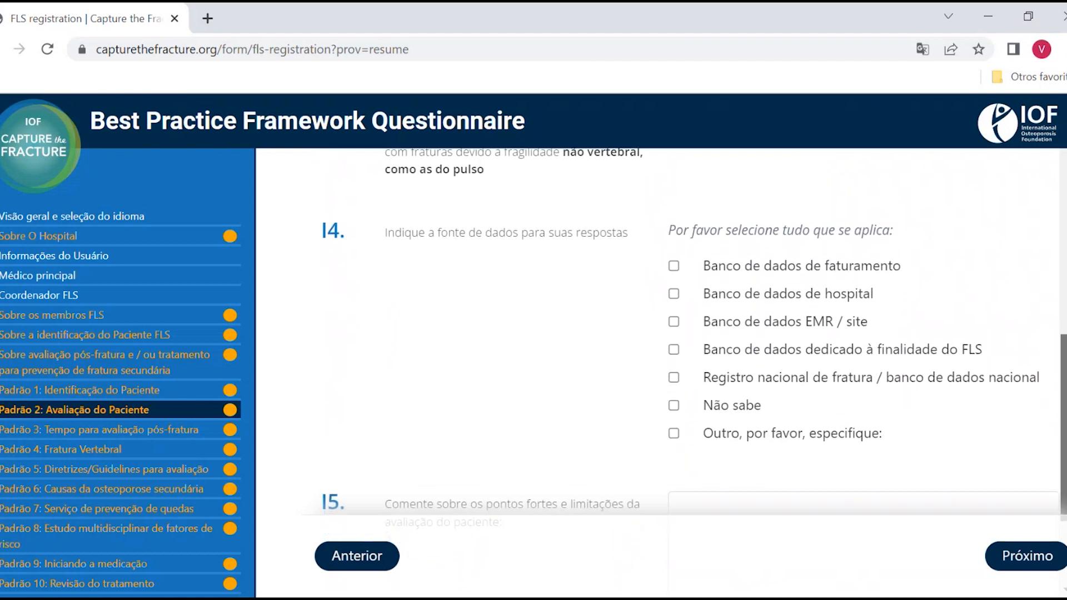
pyautogui.scroll(-1, 662, 372)
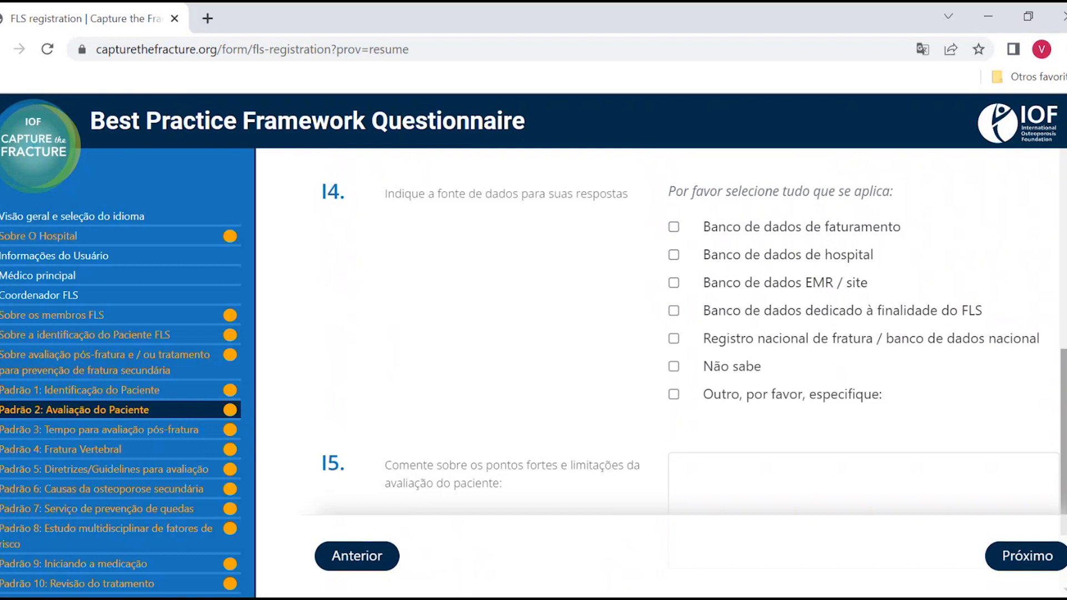
pyautogui.click(674, 311)
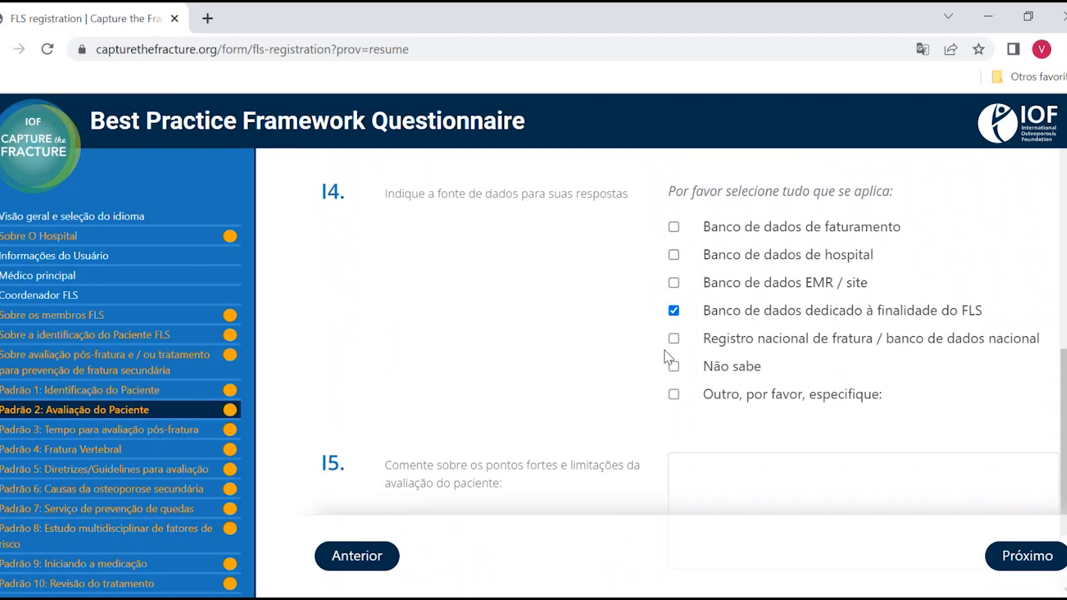
pyautogui.click(675, 396)
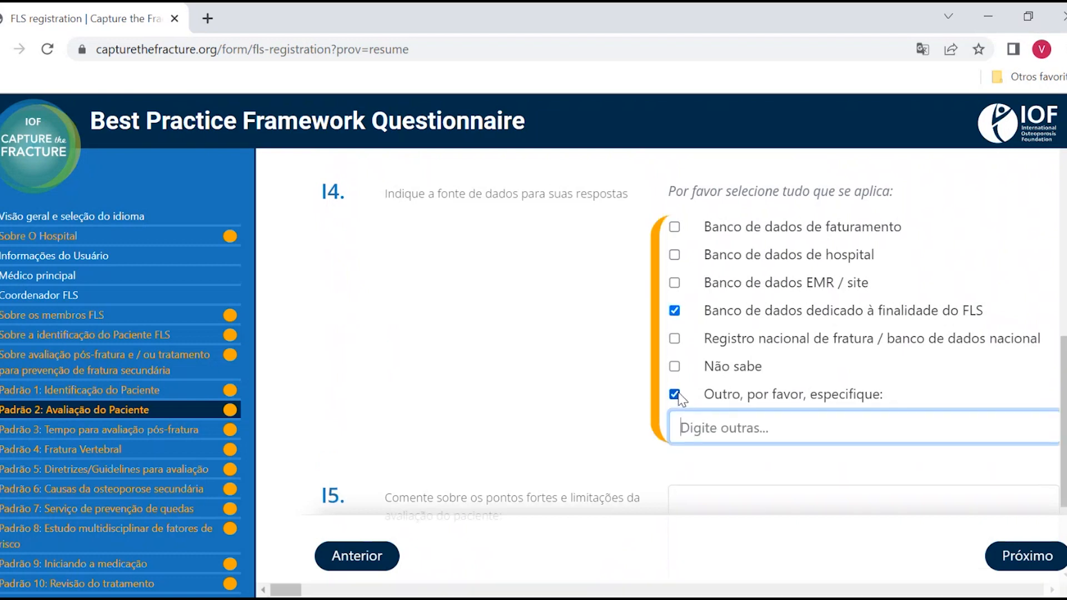
pyautogui.click(674, 395)
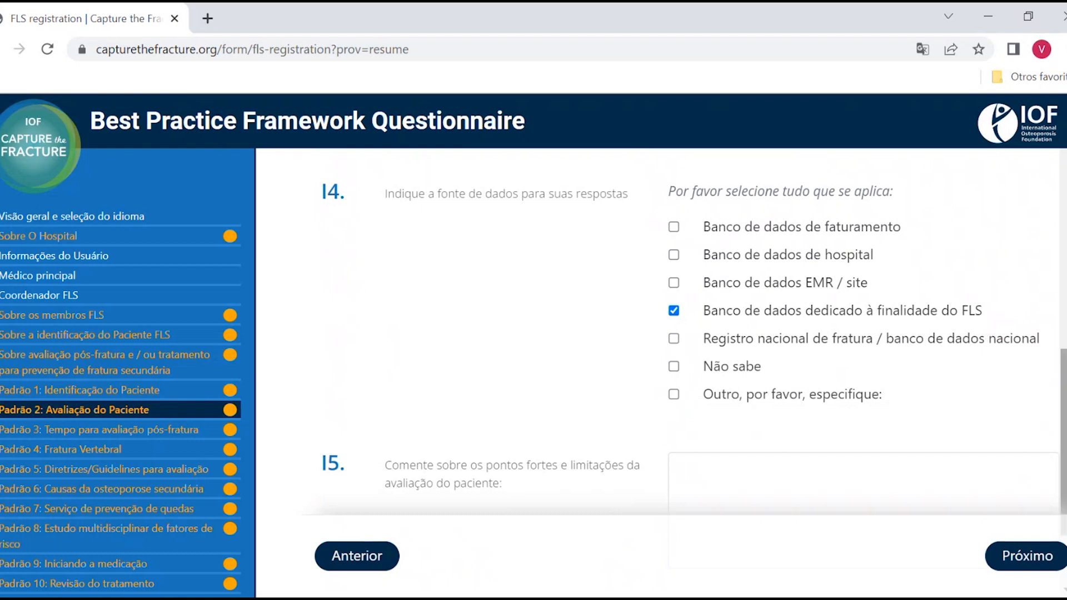
# Leave the I5 comment on patient assessment blank and continue to Padrão 3: Tempo para avaliação pós-fratura
pyautogui.scroll(-2, 695, 351)
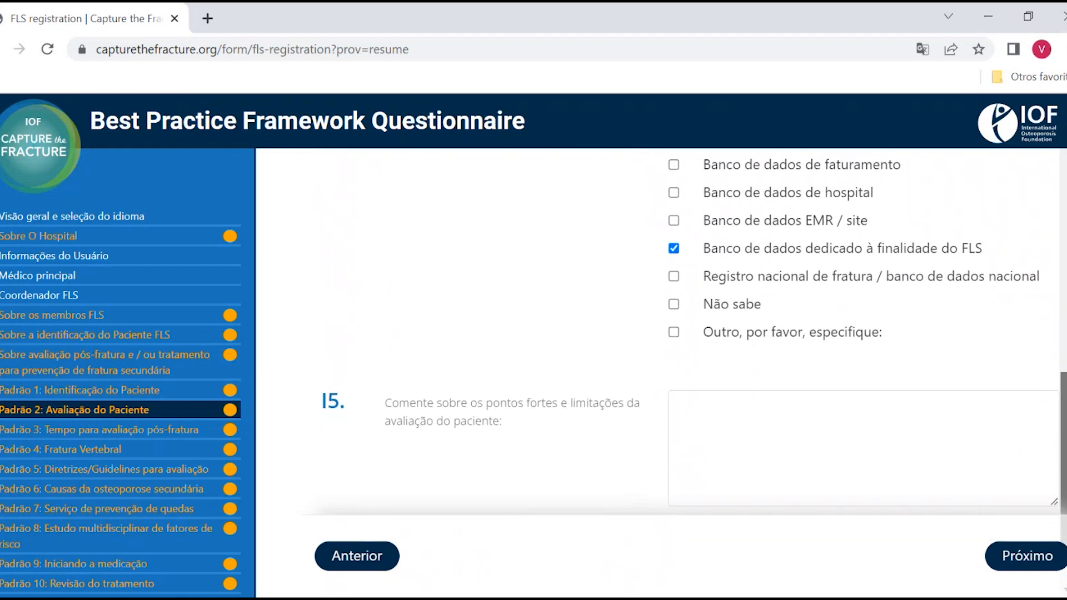
pyautogui.scroll(-1, 662, 333)
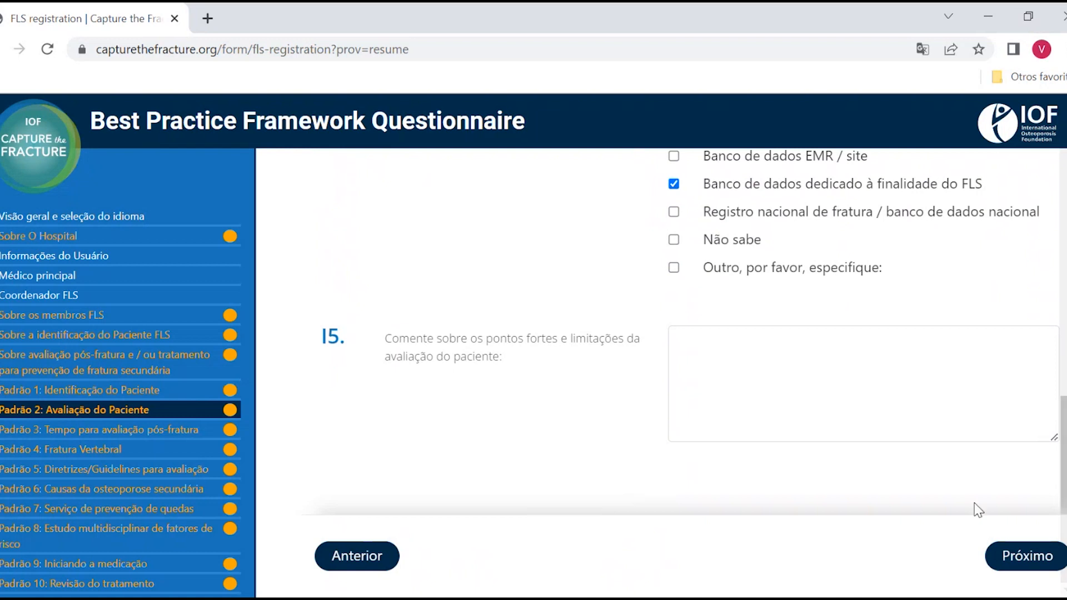
pyautogui.click(1040, 558)
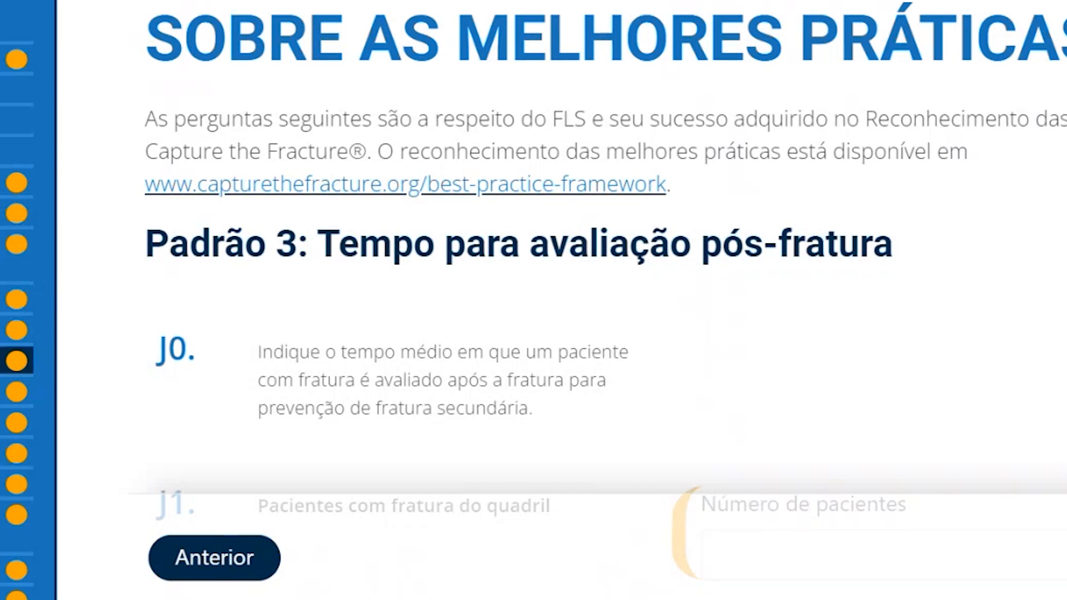
# In J1 on hip fracture patients, enter 25 as the number of patients and select 0-8 semanas
pyautogui.scroll(-2, 606, 300)
pyautogui.scroll(-3, 606, 301)
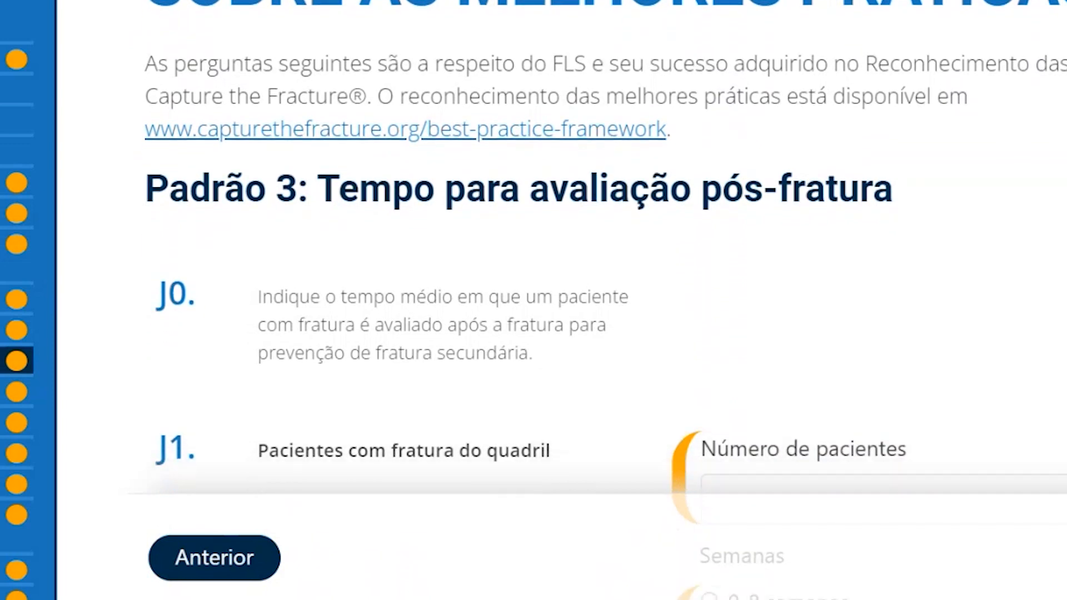
pyautogui.scroll(-2, 606, 300)
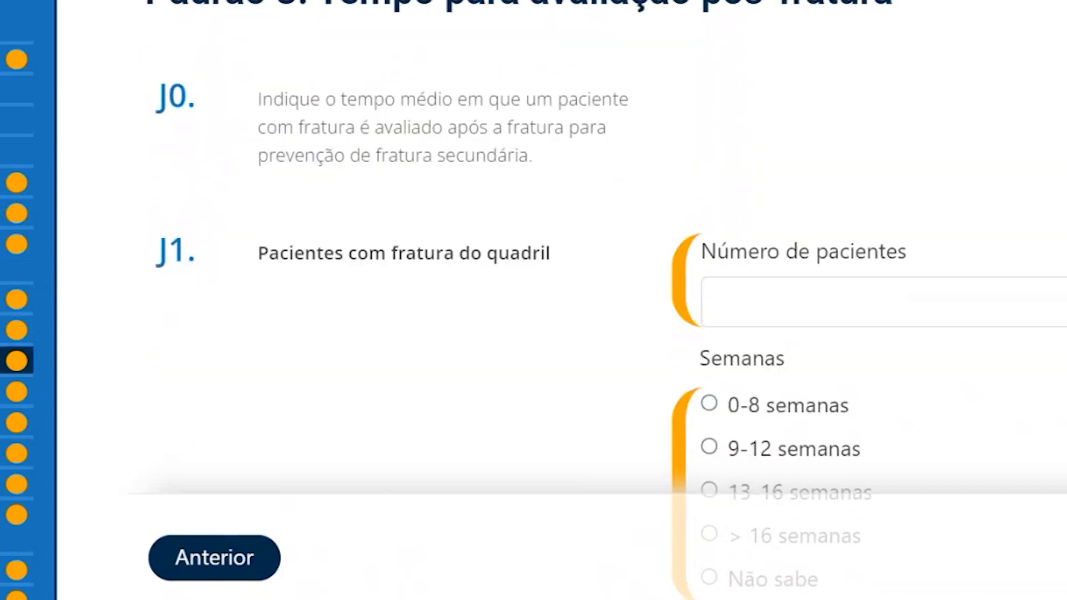
pyautogui.scroll(-2, 605, 301)
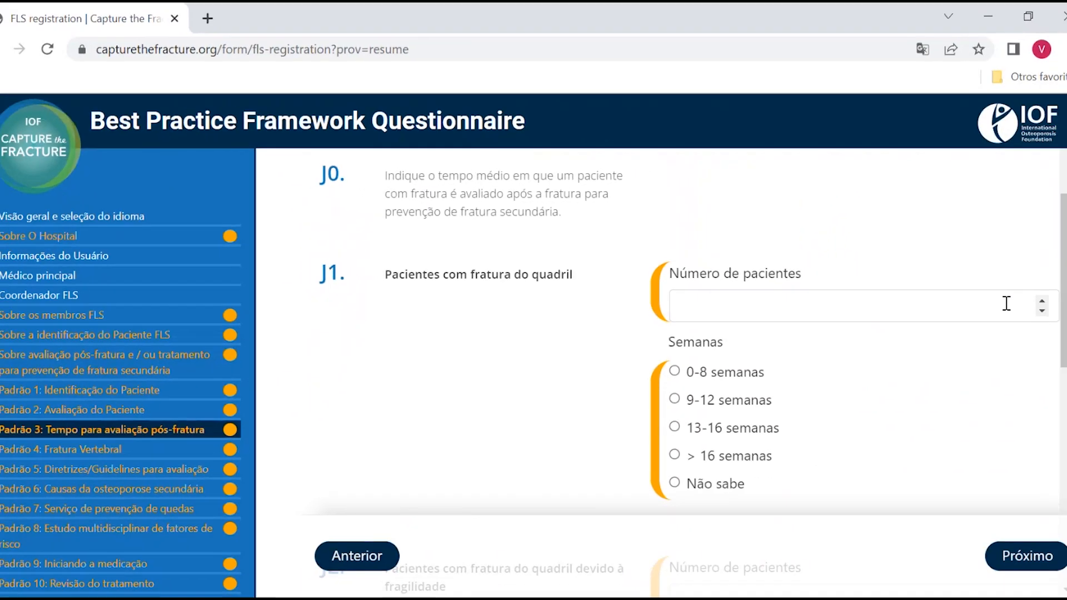
pyautogui.click(1007, 303)
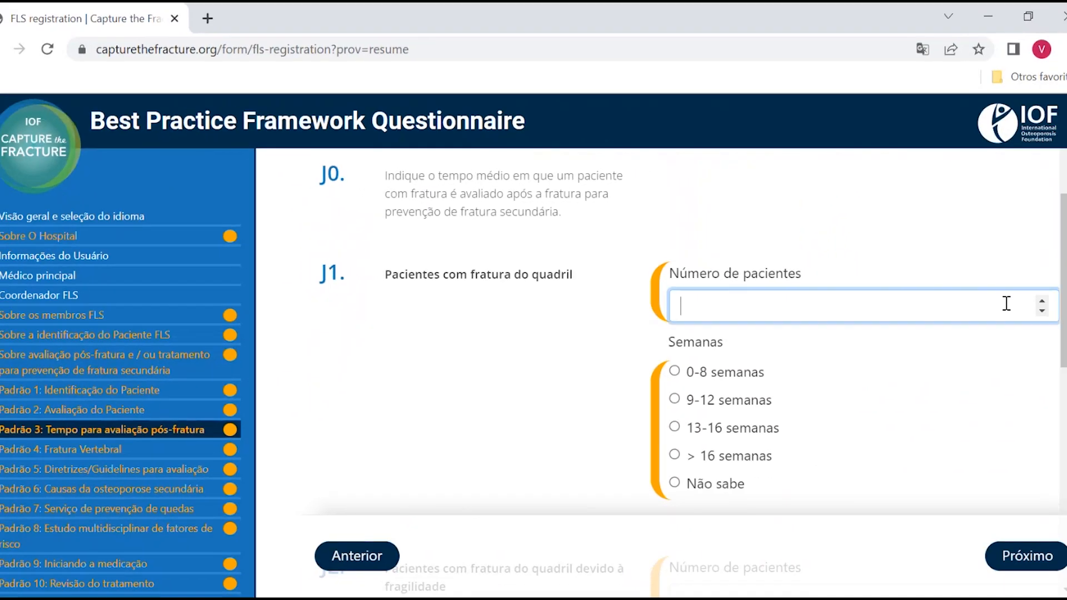
pyautogui.write('25')
pyautogui.click(673, 373)
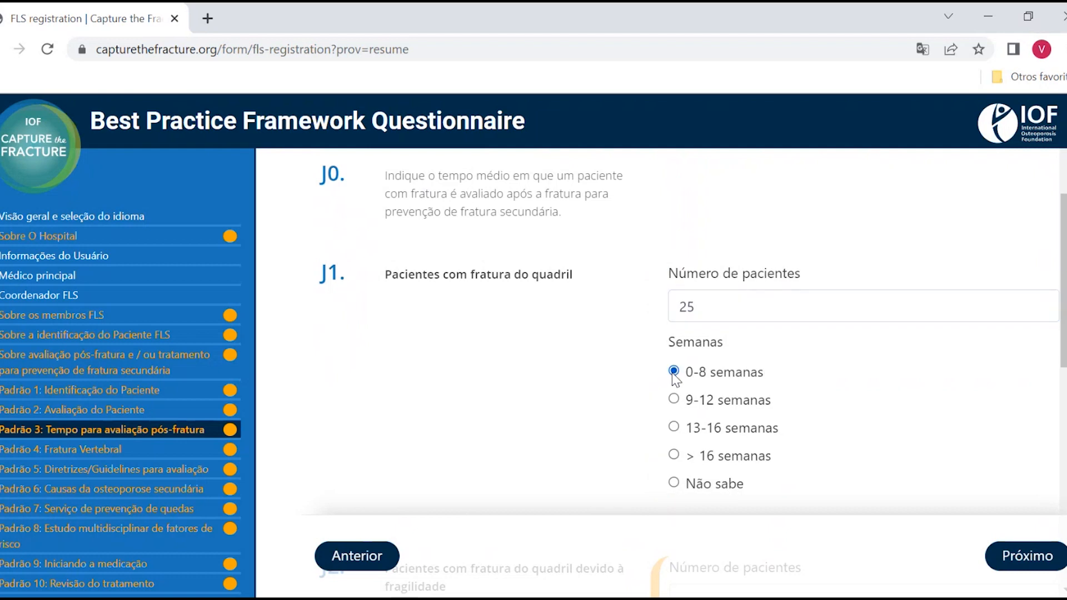
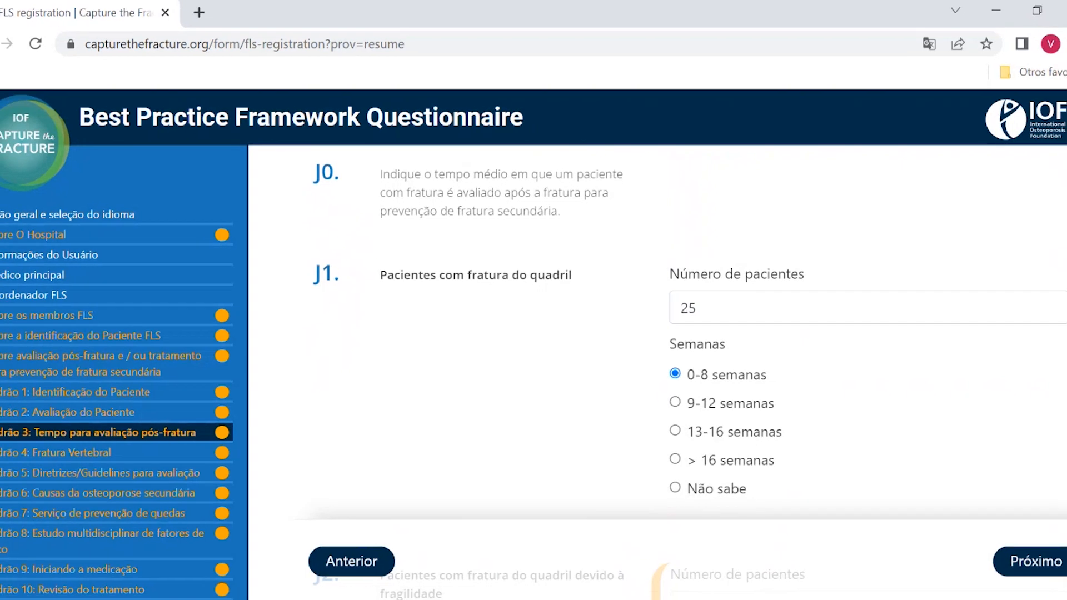
# Review questions J2 to J4 on assessment time for the other fragility fractures and opportunities for faster decisions
pyautogui.scroll(-1, 689, 378)
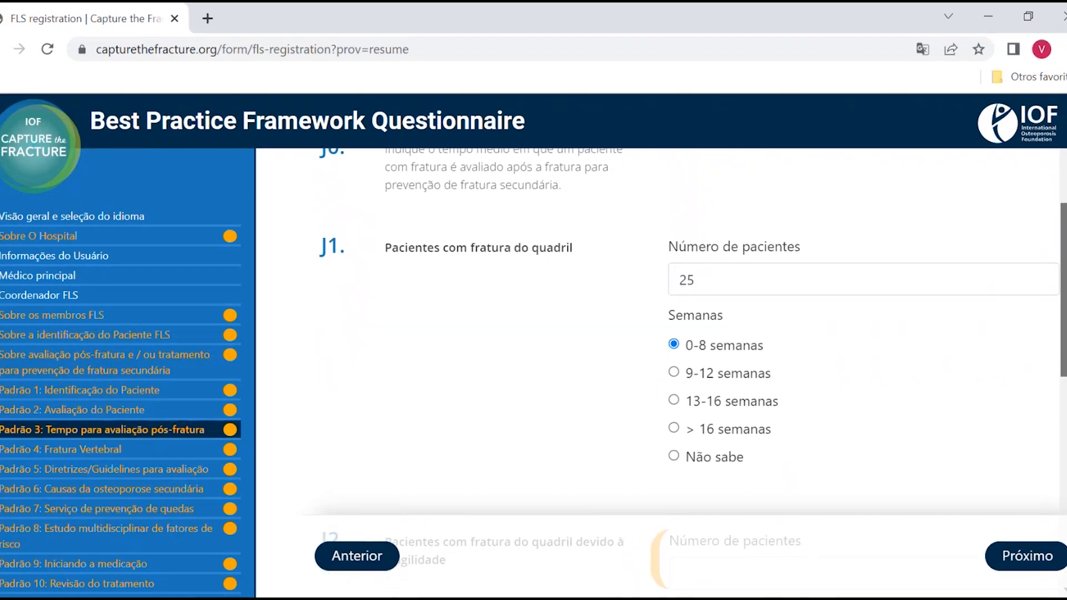
pyautogui.scroll(-1, 693, 372)
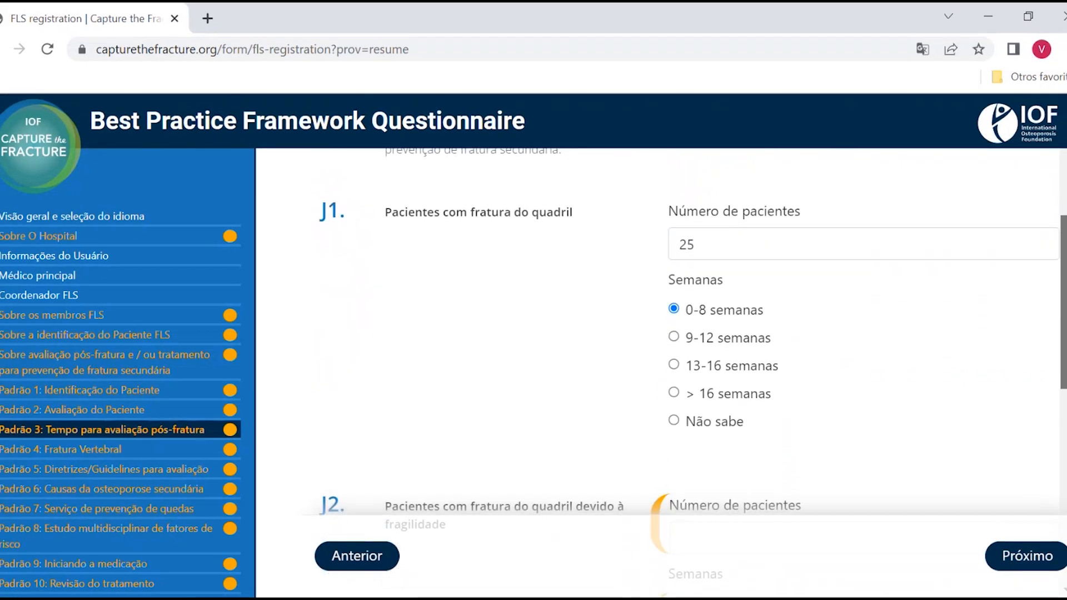
pyautogui.scroll(-1, 692, 373)
pyautogui.scroll(-2, 693, 373)
pyautogui.scroll(-2, 693, 373)
pyautogui.scroll(-5, 693, 372)
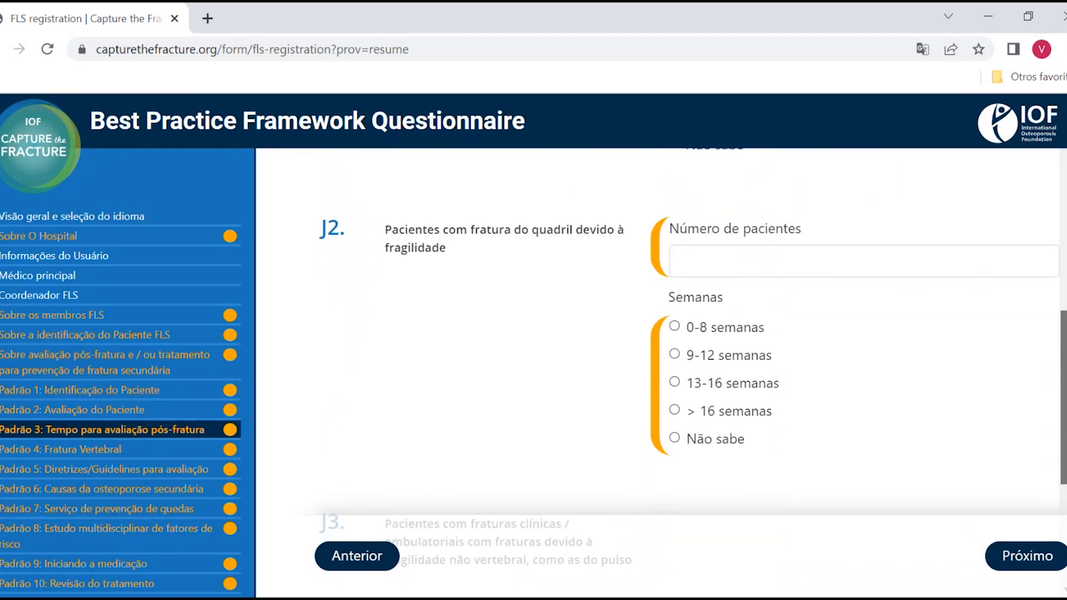
pyautogui.scroll(-3, 692, 373)
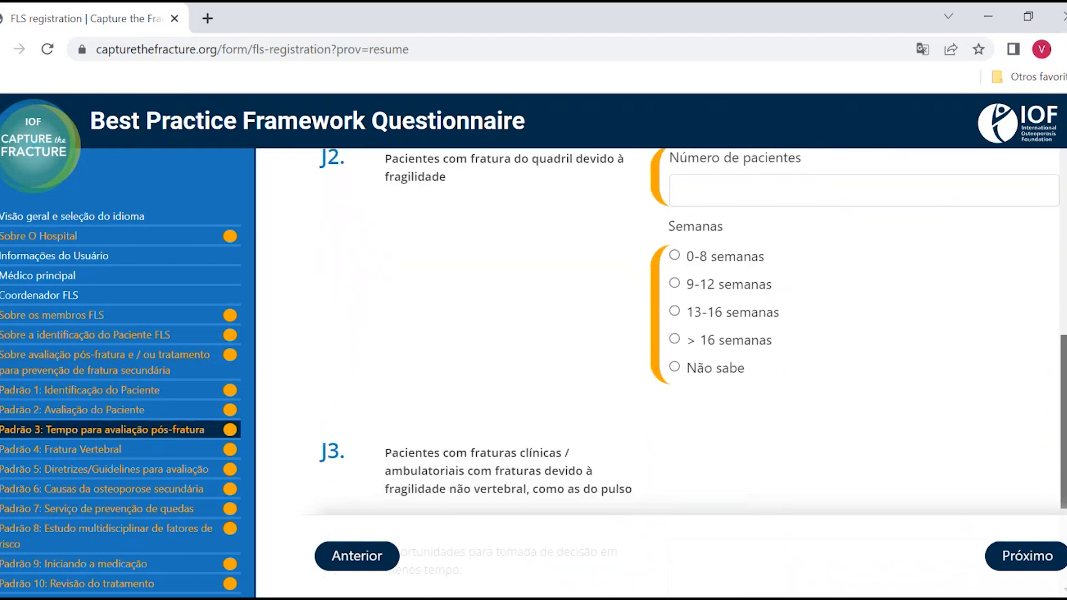
pyautogui.scroll(-3, 693, 372)
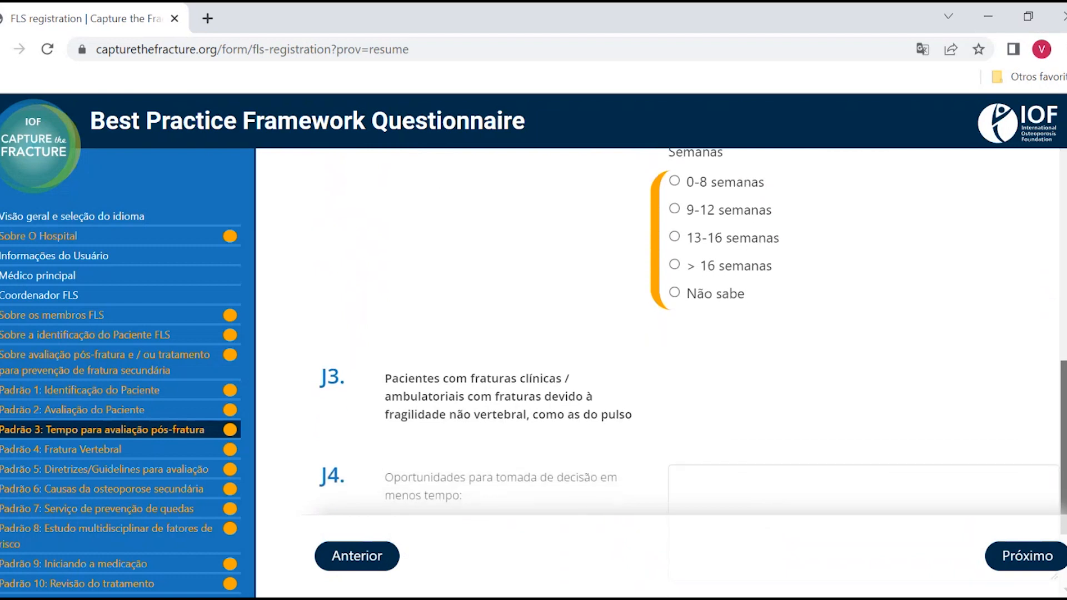
pyautogui.scroll(-1, 692, 372)
pyautogui.scroll(-4, 693, 342)
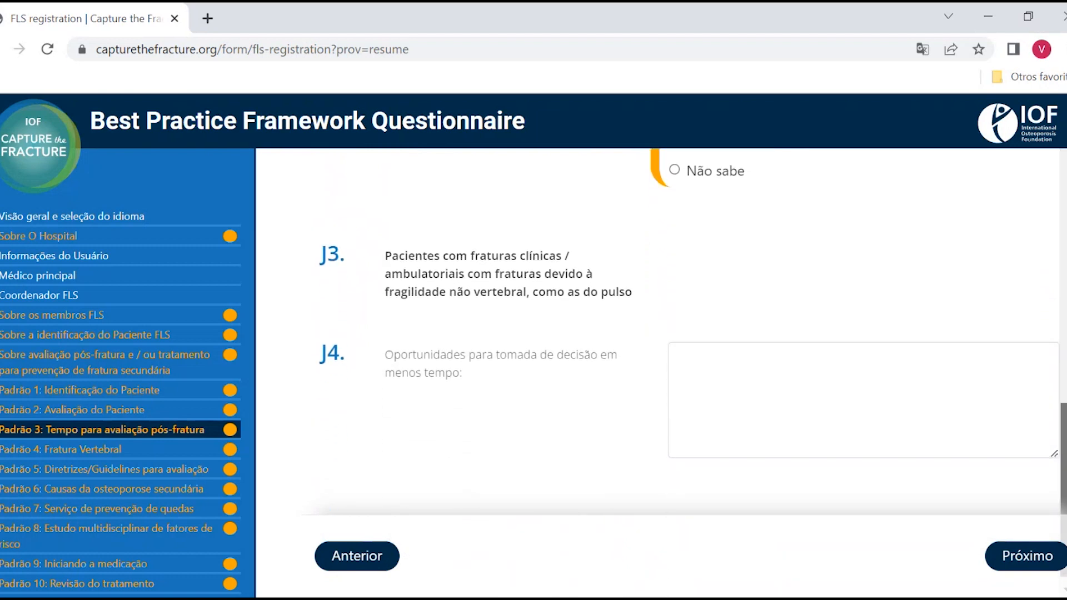
# Continue to Padrão 4: Fratura Vertebral, leaving J2 and J4 unanswered
pyautogui.click(1048, 557)
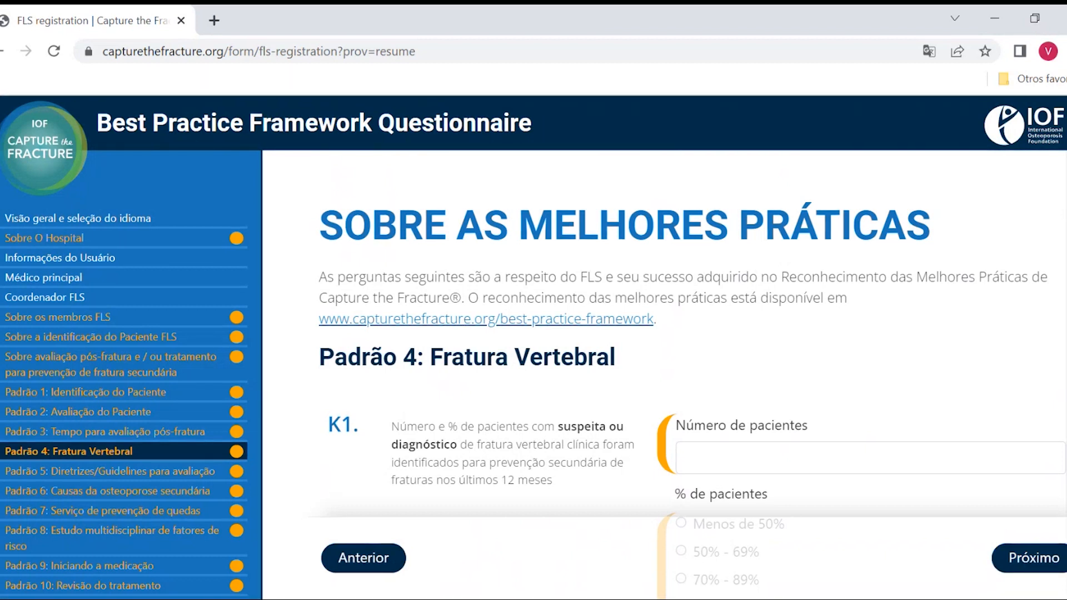
pyautogui.scroll(-3, 693, 333)
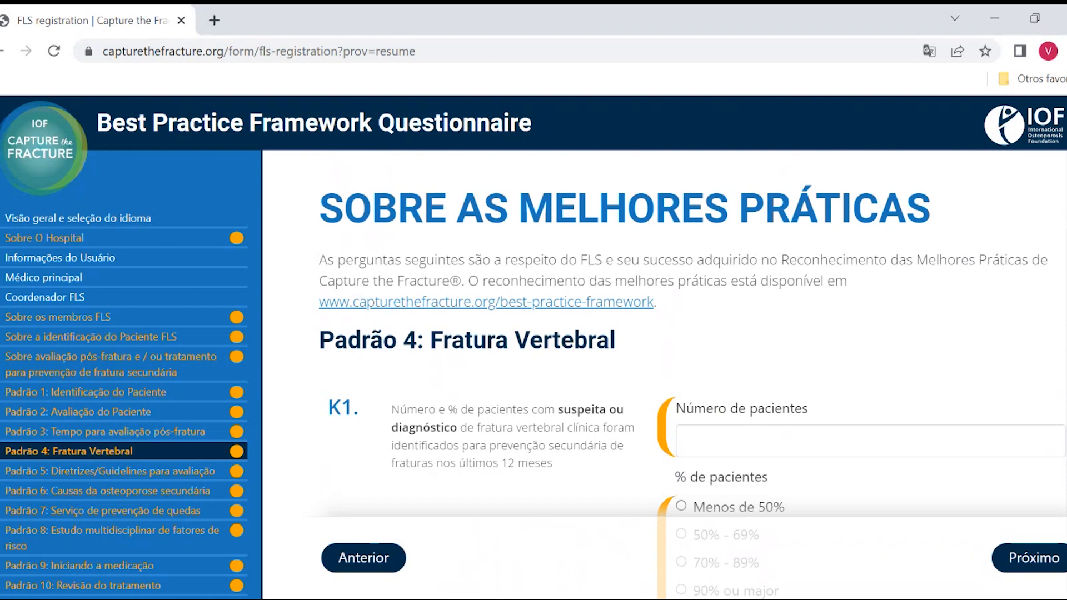
# In K1 on suspected or diagnosed clinical vertebral fractures, enter 20 as the number of patients and select Menos de 50%
pyautogui.scroll(-1, 692, 374)
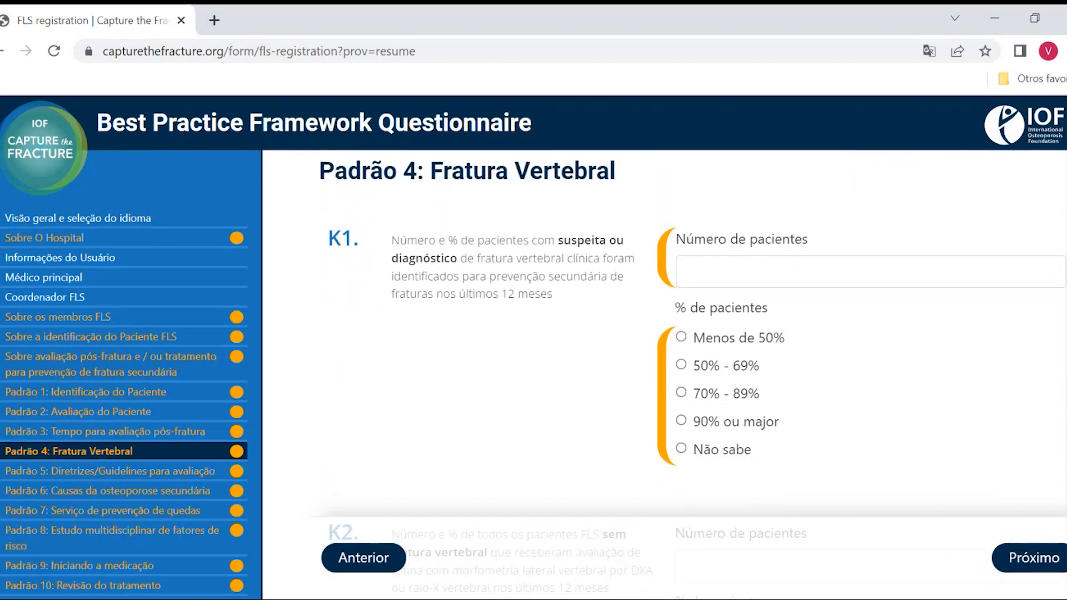
pyautogui.click(870, 266)
pyautogui.write('20')
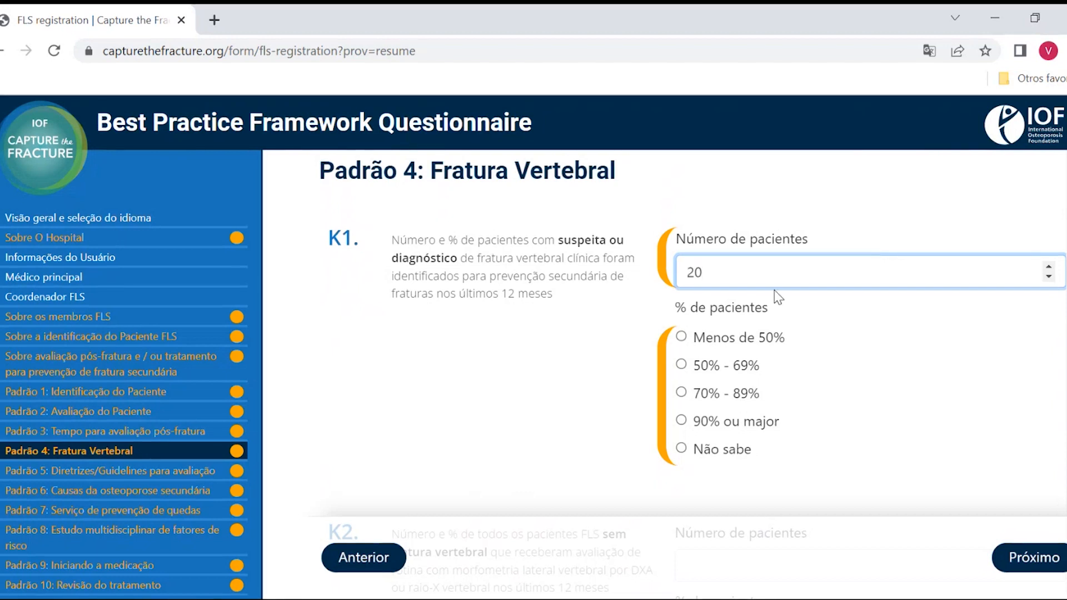
pyautogui.click(684, 339)
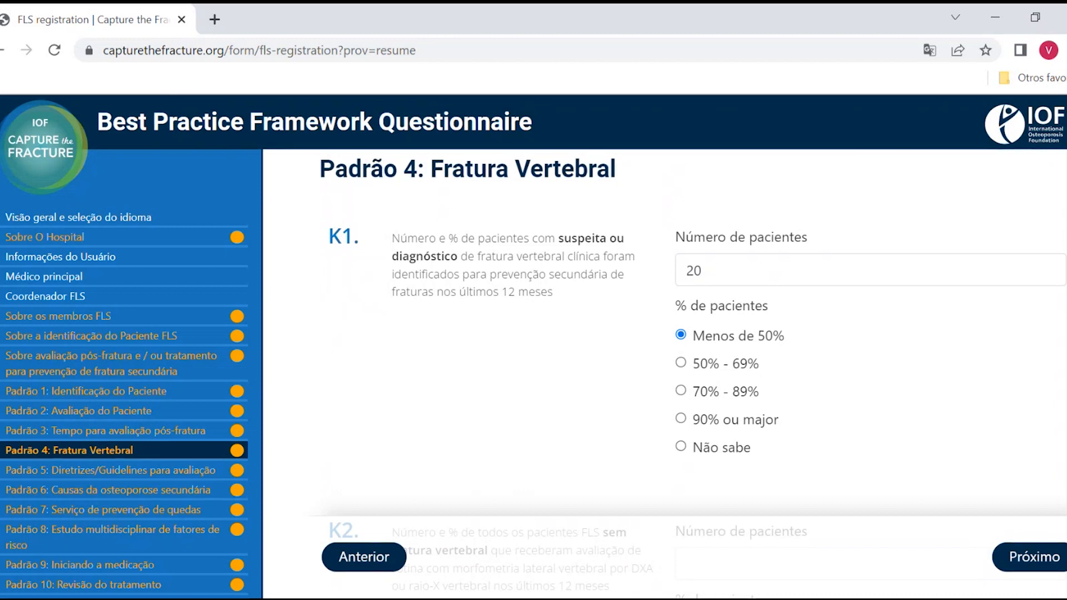
# In K2 on FLS patients without vertebral fracture, enter 5 as the number of patients and select Menos de 50%
pyautogui.scroll(-1, 665, 334)
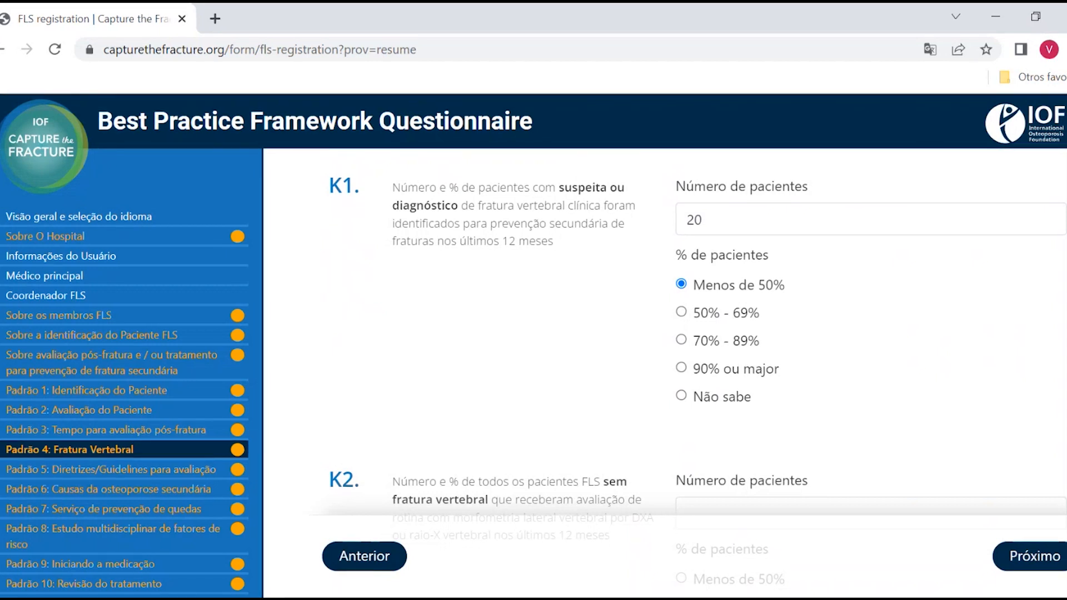
pyautogui.scroll(-1, 699, 367)
pyautogui.scroll(-1, 699, 367)
pyautogui.scroll(-2, 698, 371)
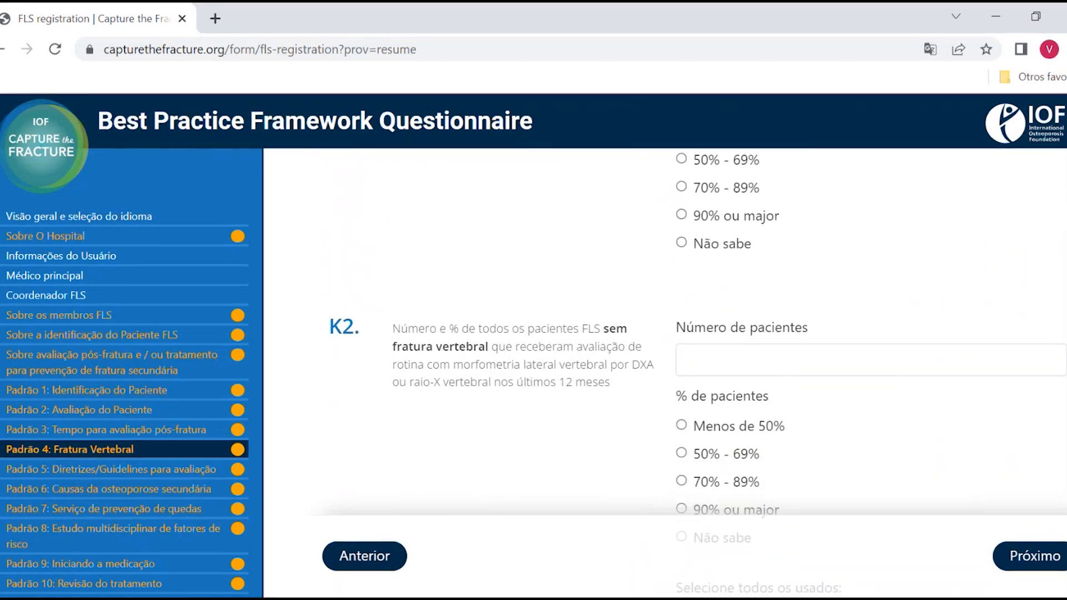
pyautogui.scroll(-3, 699, 373)
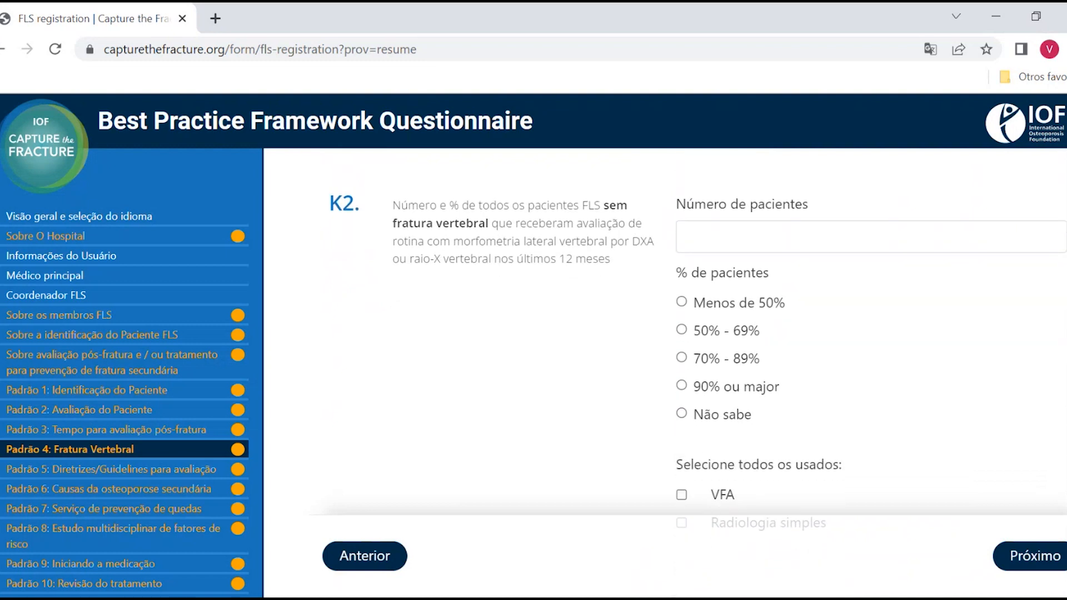
pyautogui.click(715, 234)
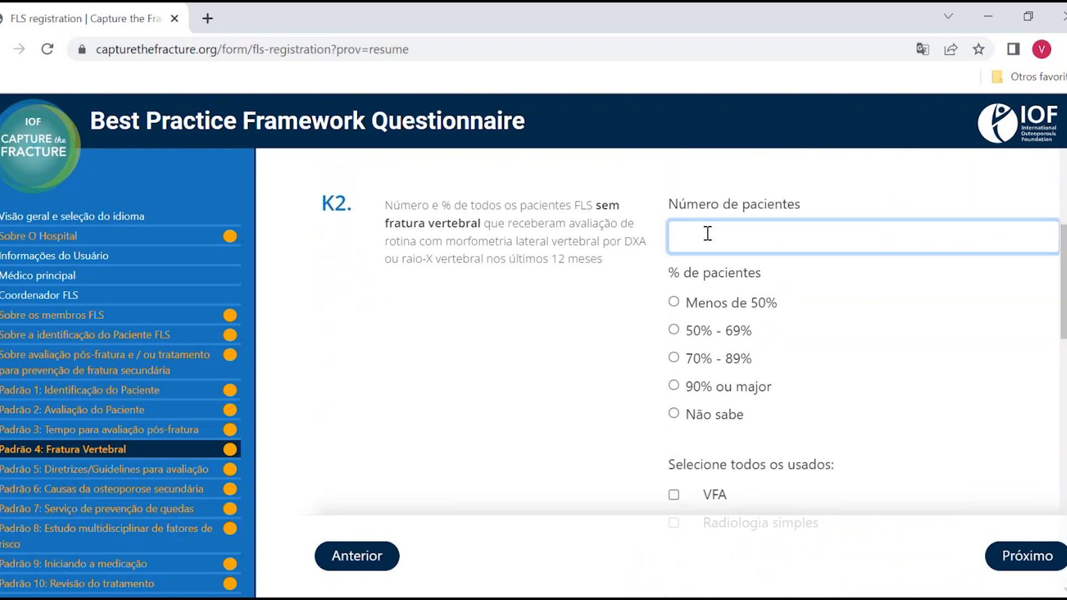
pyautogui.write('5')
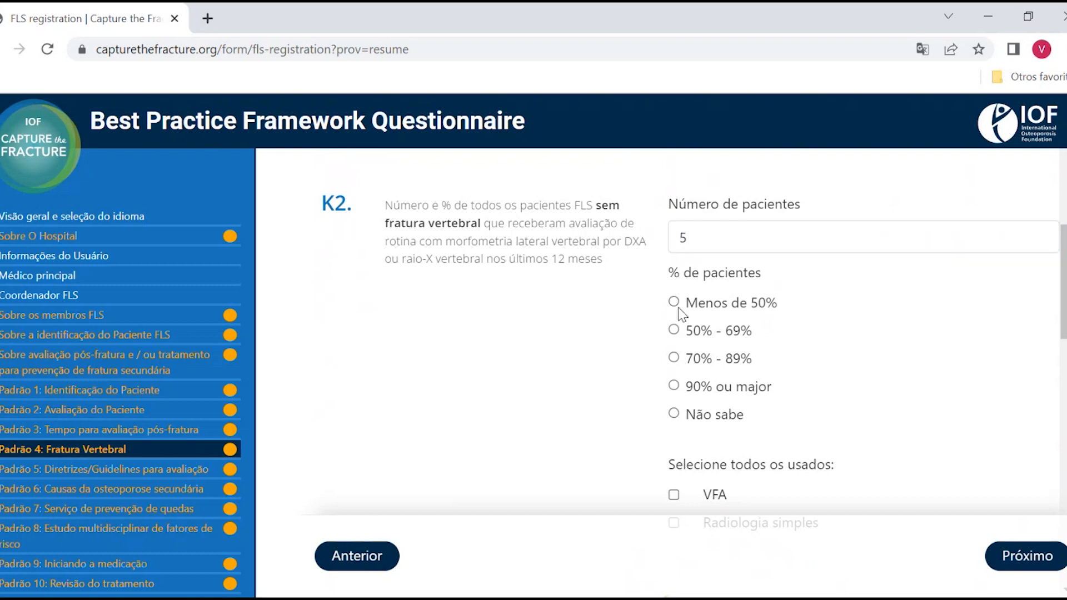
pyautogui.click(675, 306)
pyautogui.click(675, 414)
pyautogui.click(675, 305)
# Try out the VFA and Radiologia simples options among the methods used in K2
pyautogui.moveTo(1066, 316); pyautogui.dragTo(1065, 357)
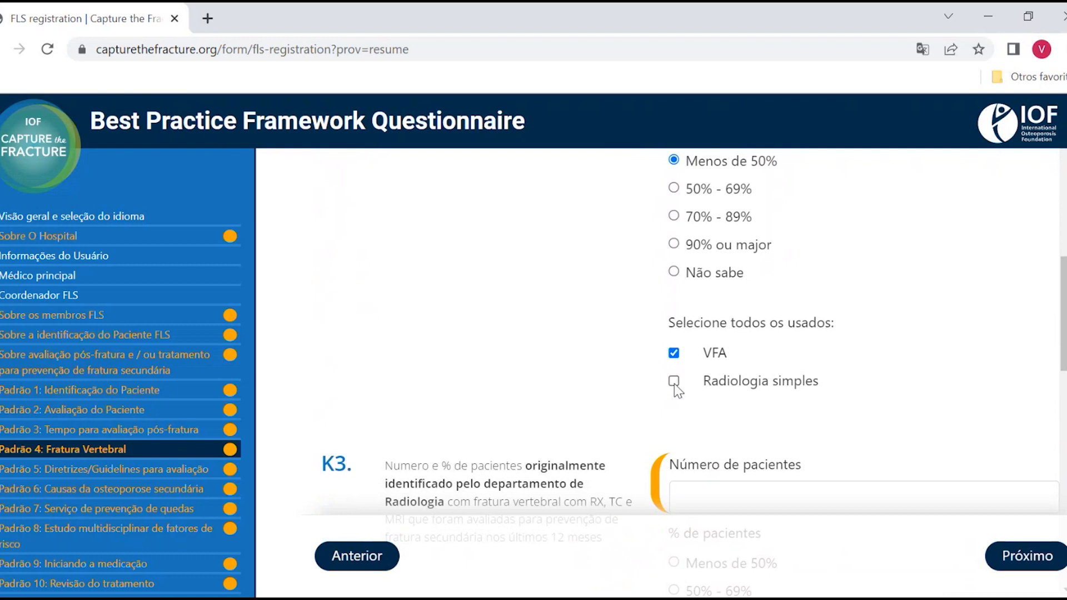
pyautogui.click(675, 384)
pyautogui.click(674, 353)
# In K3 on patients originally identified by the radiology department, enter 2 as the number of patients and select Menos de 50%
pyautogui.moveTo(1063, 324); pyautogui.dragTo(1063, 378)
pyautogui.click(719, 250)
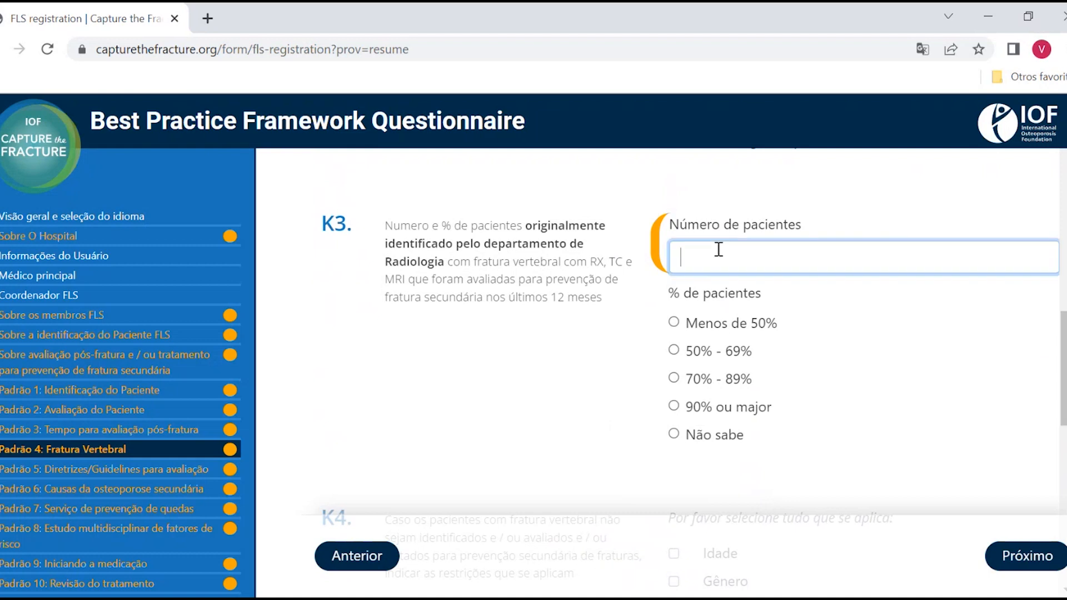
pyautogui.write('2')
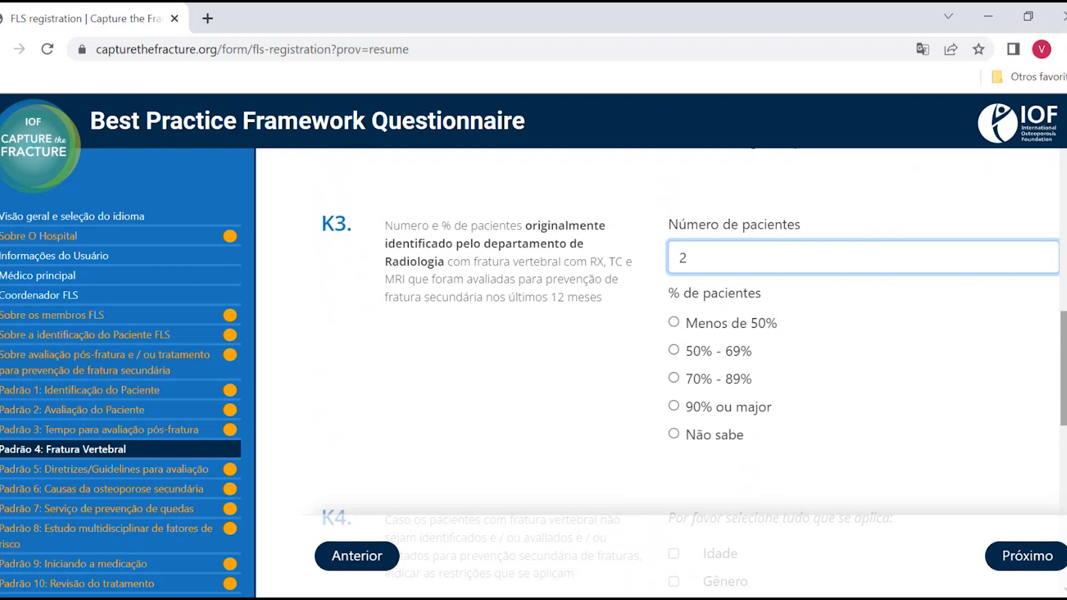
pyautogui.click(674, 327)
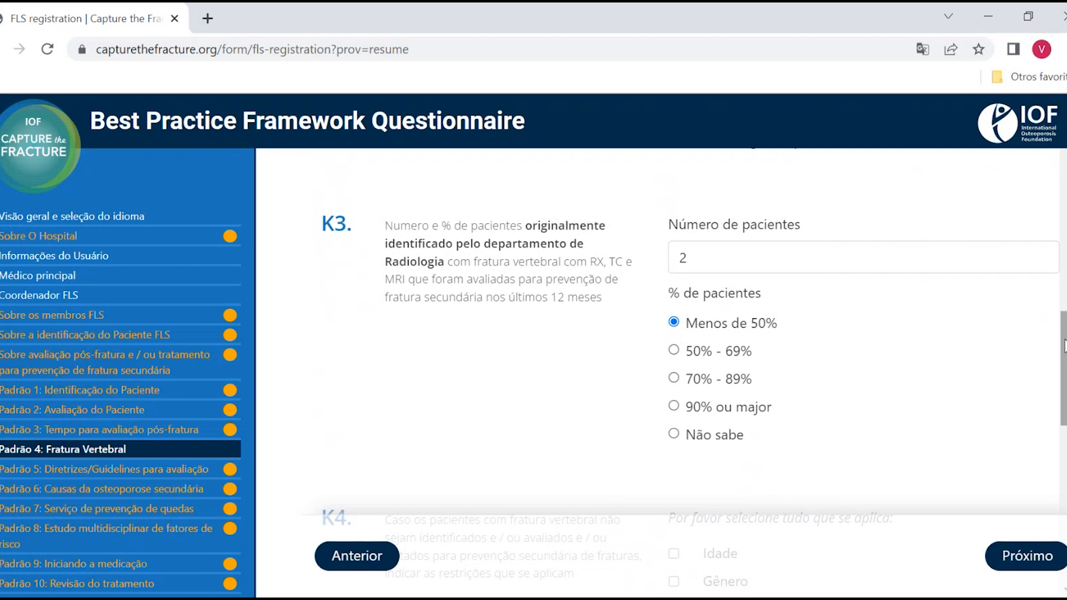
# In K4 on restrictions for vertebral fracture patients, select only Idade and leave the Outro option unselected
pyautogui.moveTo(1066, 346); pyautogui.dragTo(1066, 358)
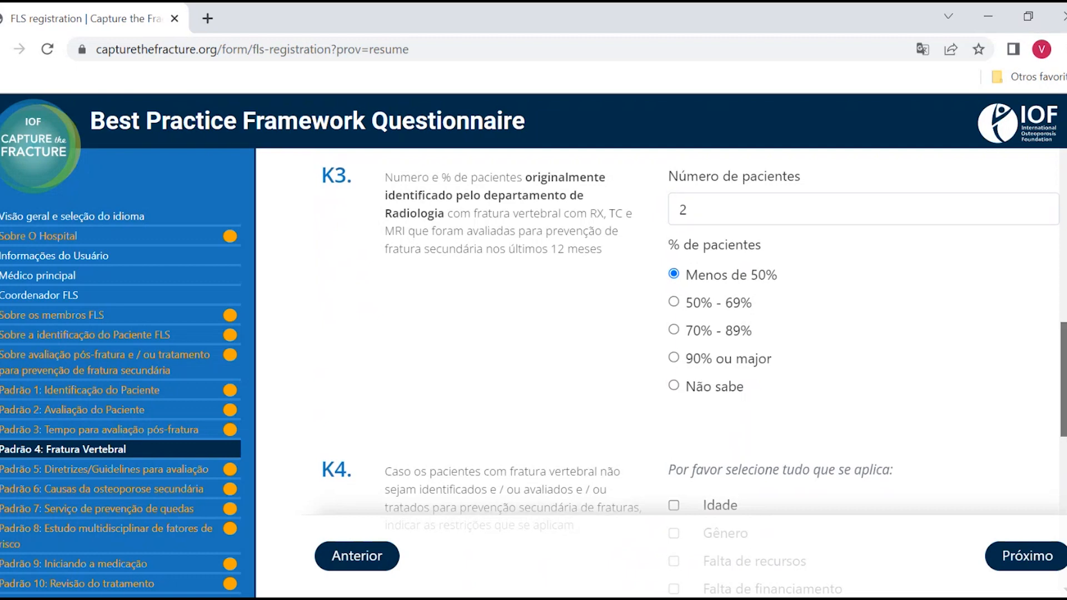
pyautogui.scroll(-2, 689, 372)
pyautogui.scroll(-1, 689, 373)
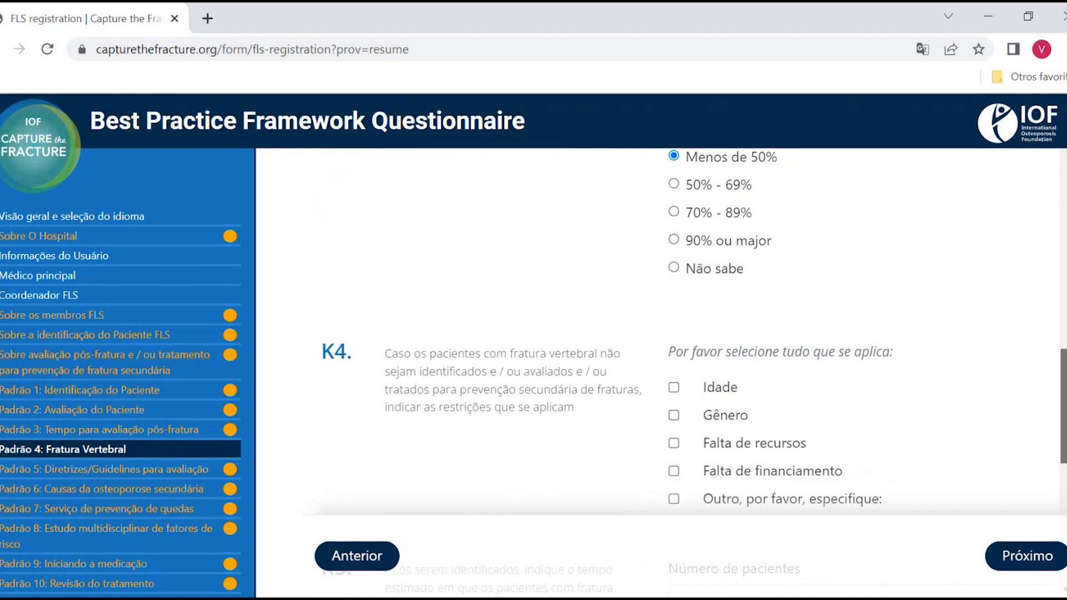
pyautogui.scroll(-1, 608, 370)
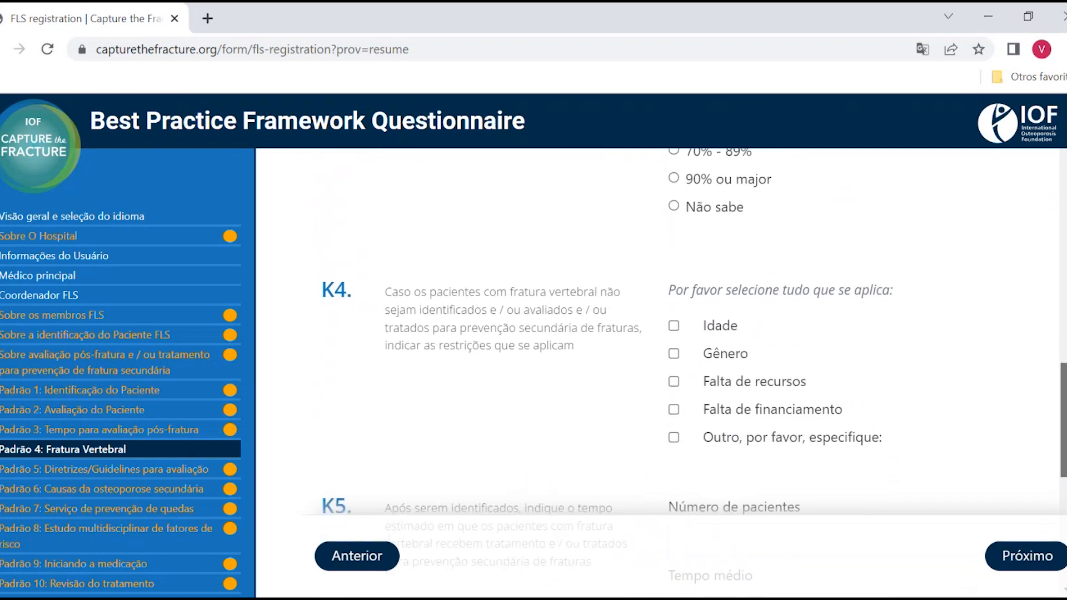
pyautogui.scroll(-1, 689, 372)
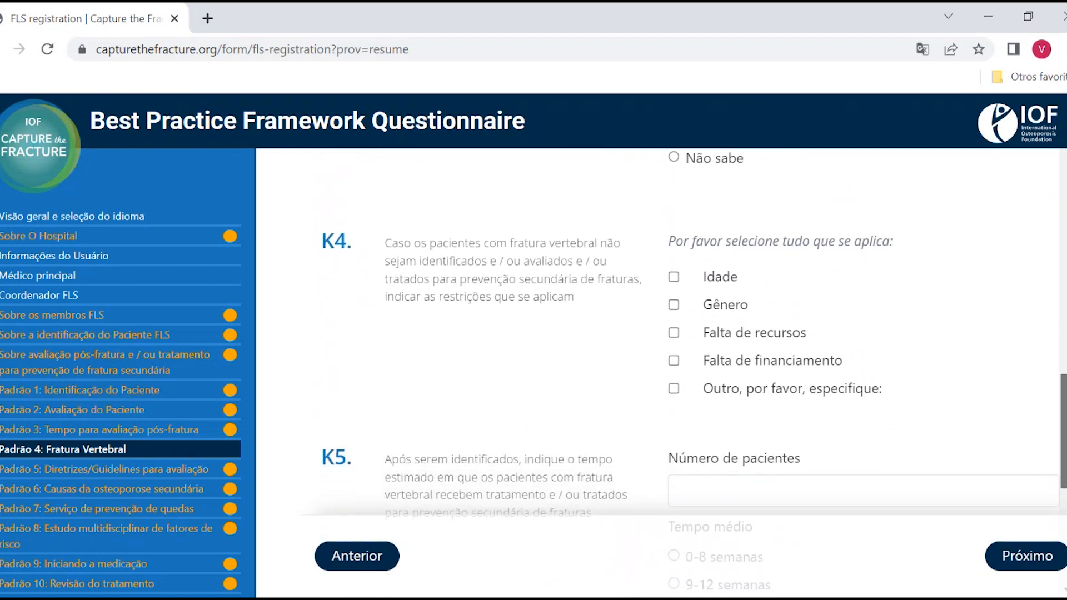
pyautogui.scroll(-1, 690, 373)
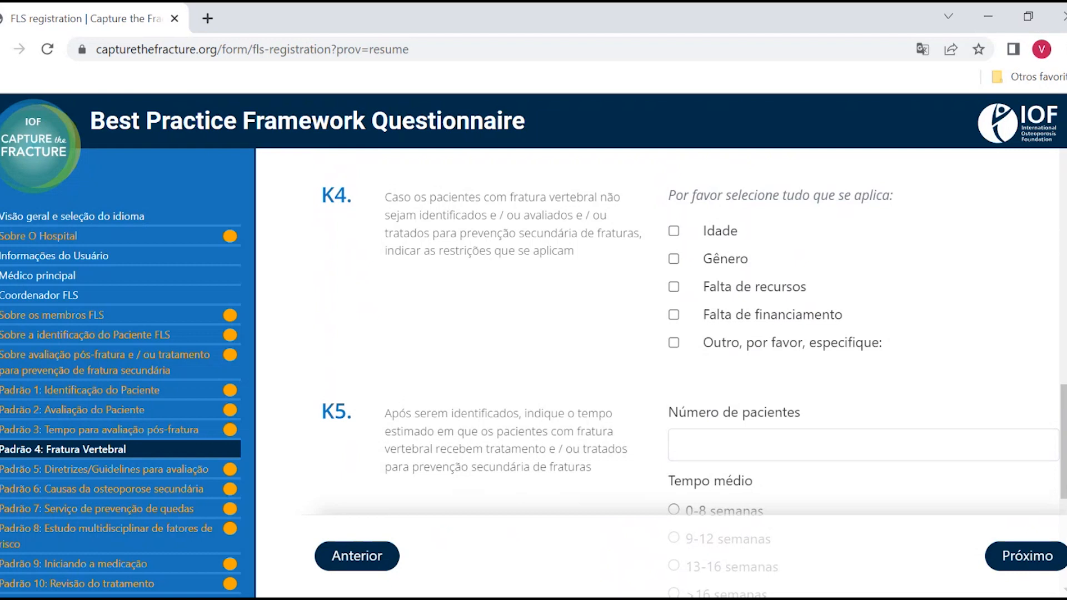
pyautogui.click(674, 231)
pyautogui.click(675, 343)
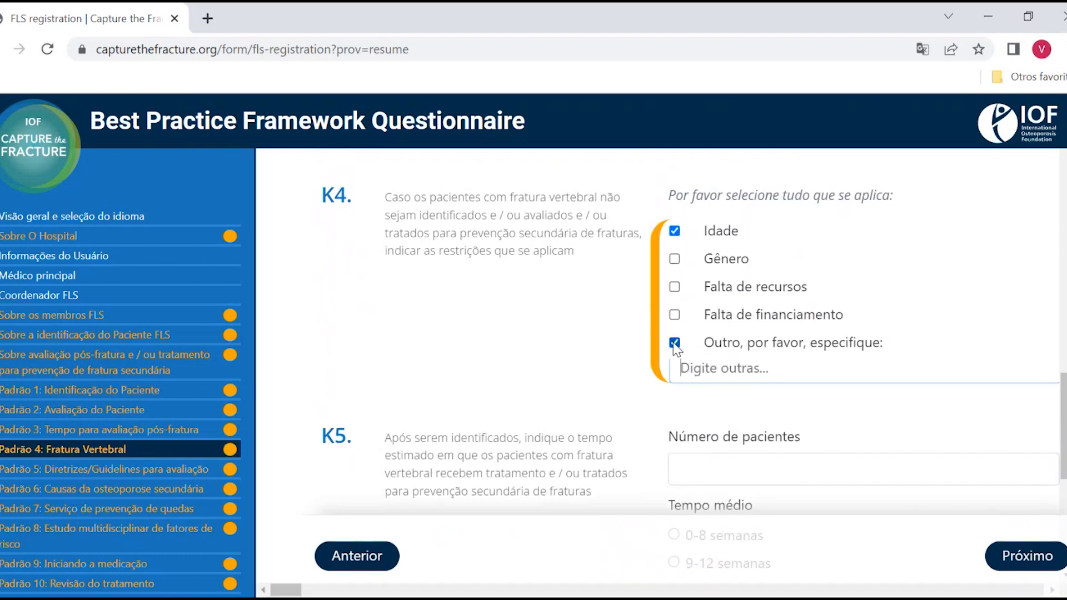
pyautogui.click(675, 343)
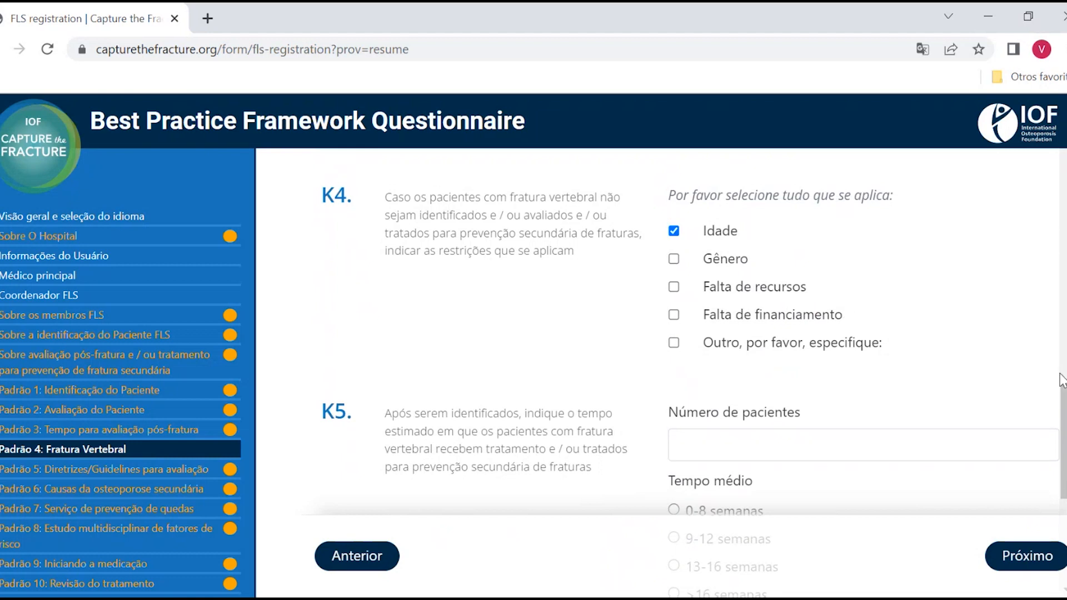
# Leave K5 on treatment time and K6 on identification barriers blank and continue to Padrão 5: Diretrizes/Guidelines para avaliação
pyautogui.scroll(-2, 695, 384)
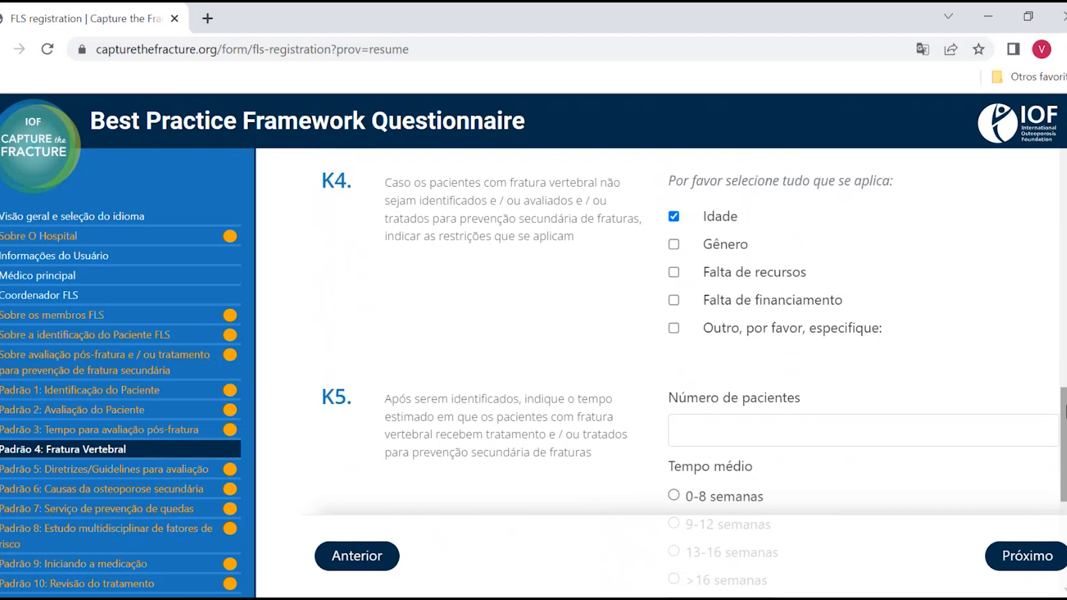
pyautogui.scroll(-2, 691, 372)
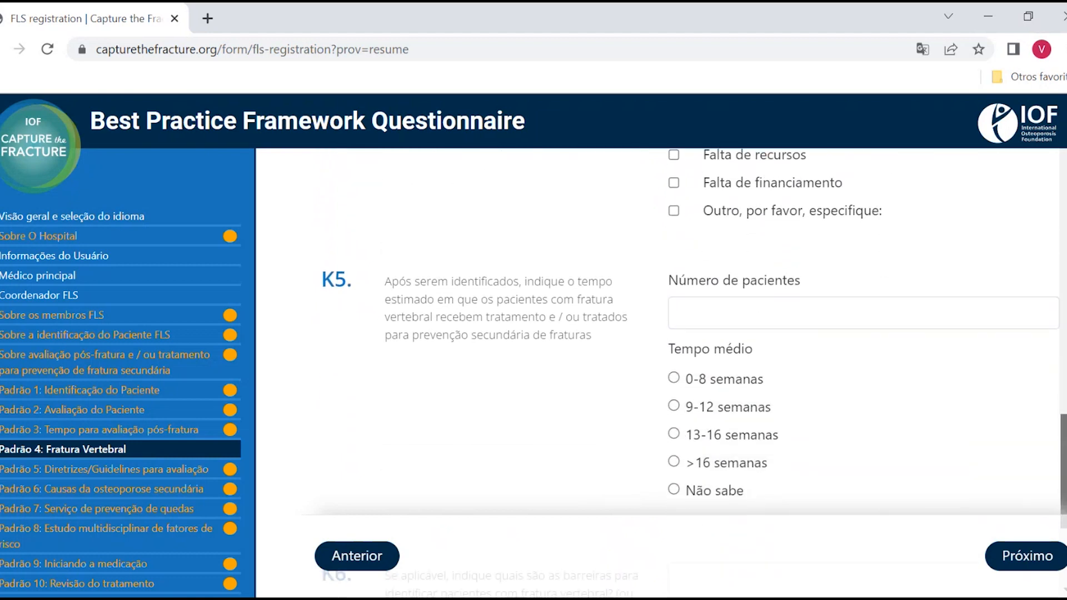
pyautogui.scroll(-1, 691, 372)
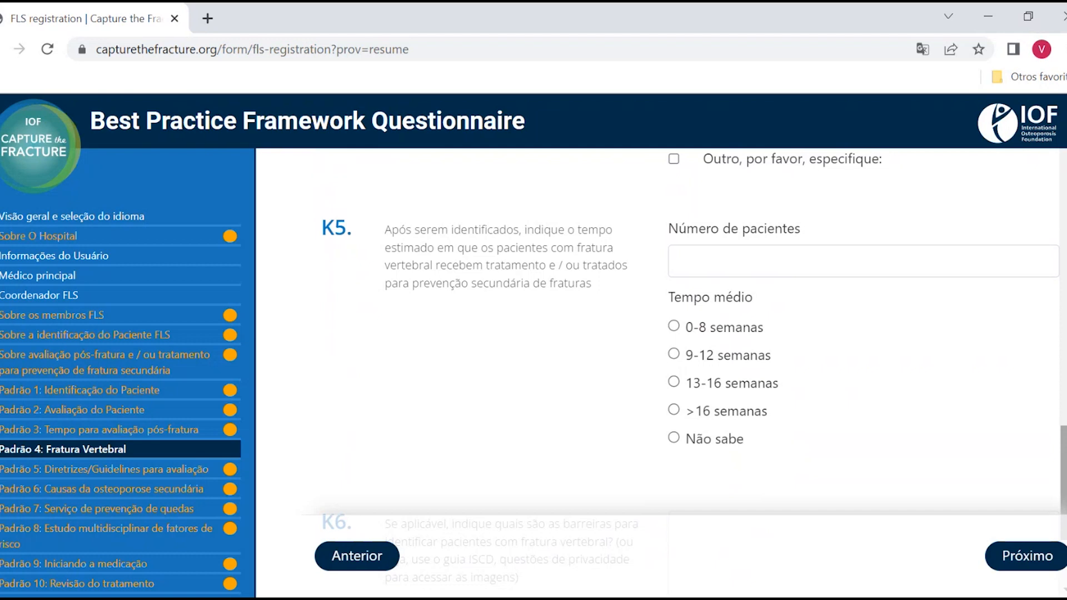
pyautogui.scroll(-1, 694, 367)
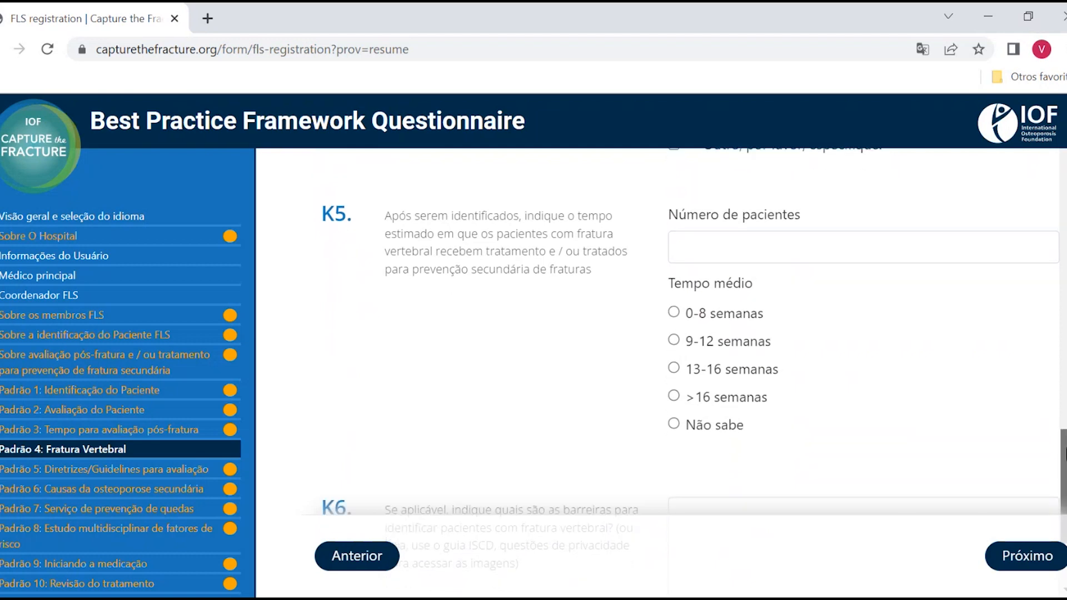
pyautogui.scroll(-1, 695, 367)
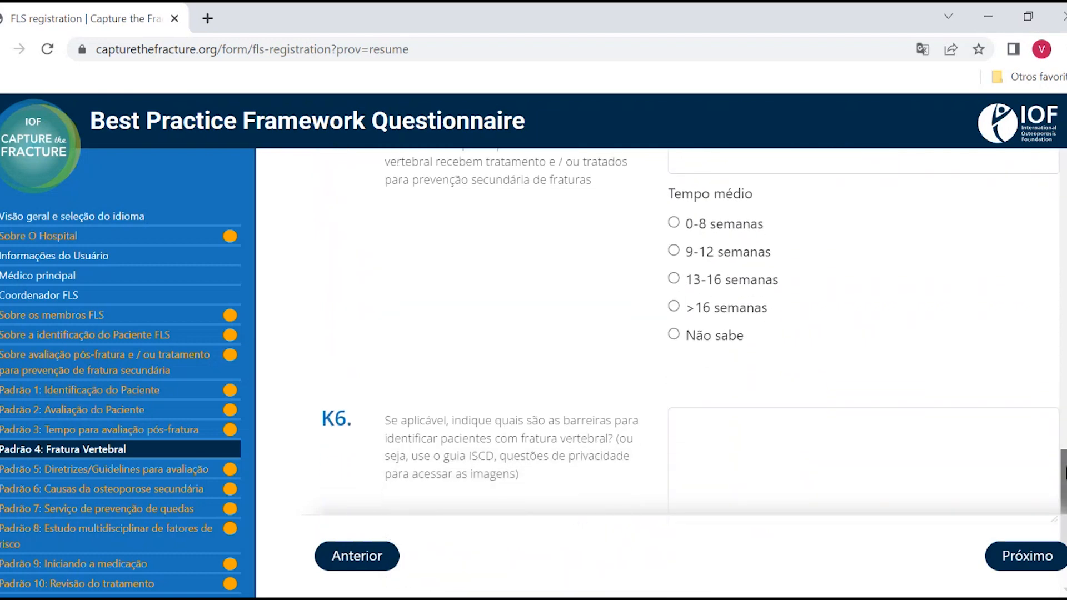
pyautogui.scroll(-1, 661, 367)
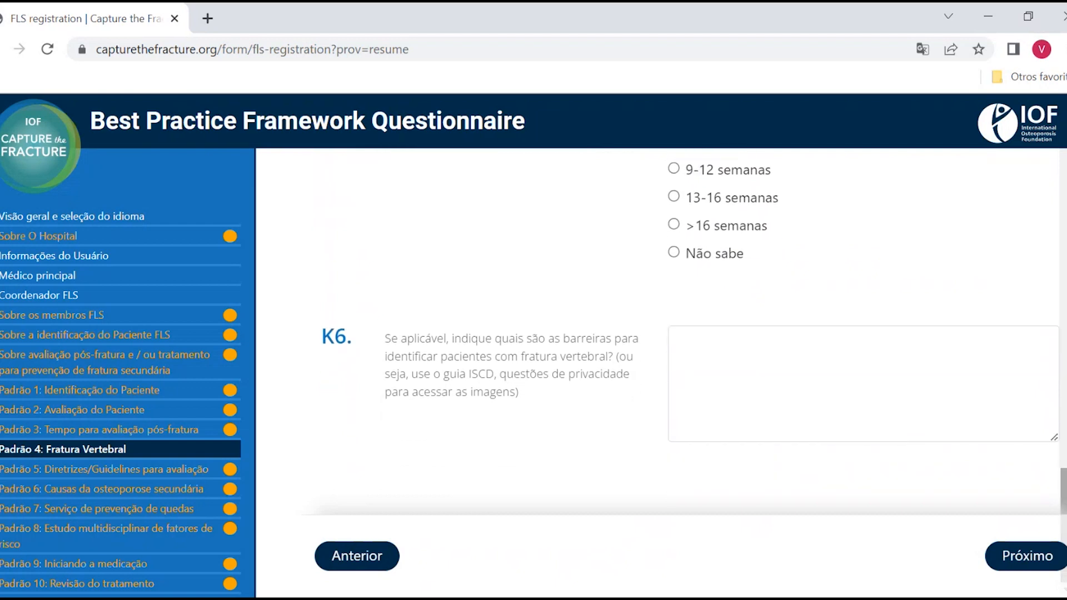
pyautogui.click(1016, 559)
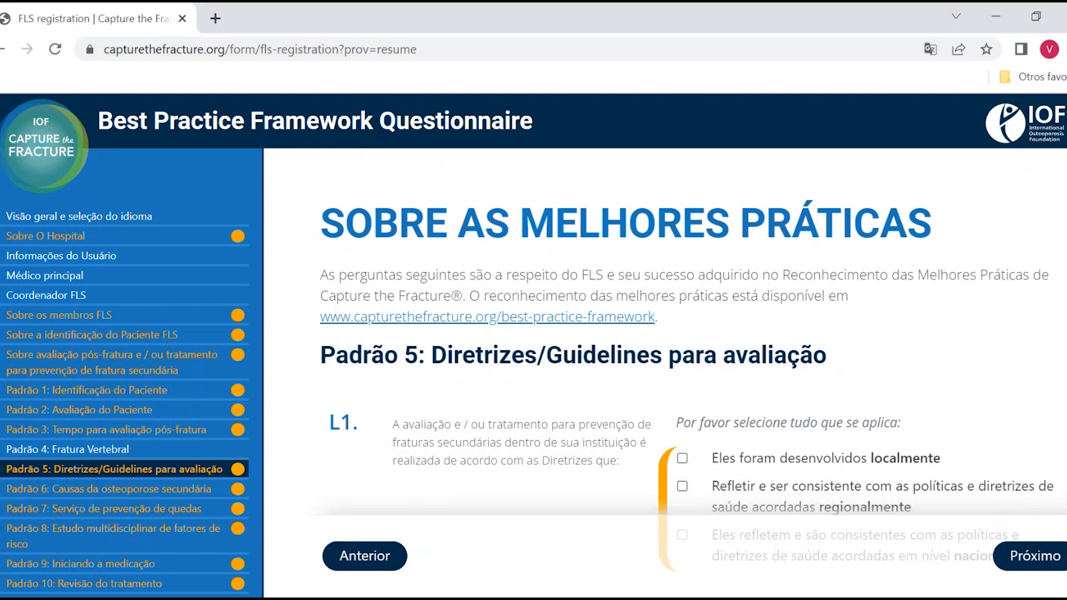
# Leave L1 on guidelines, L2 on risk assessment tools and the L3 comments unanswered and continue to Padrão 6: Causas da osteoporose secundária
pyautogui.scroll(-2, 687, 382)
pyautogui.scroll(-2, 687, 381)
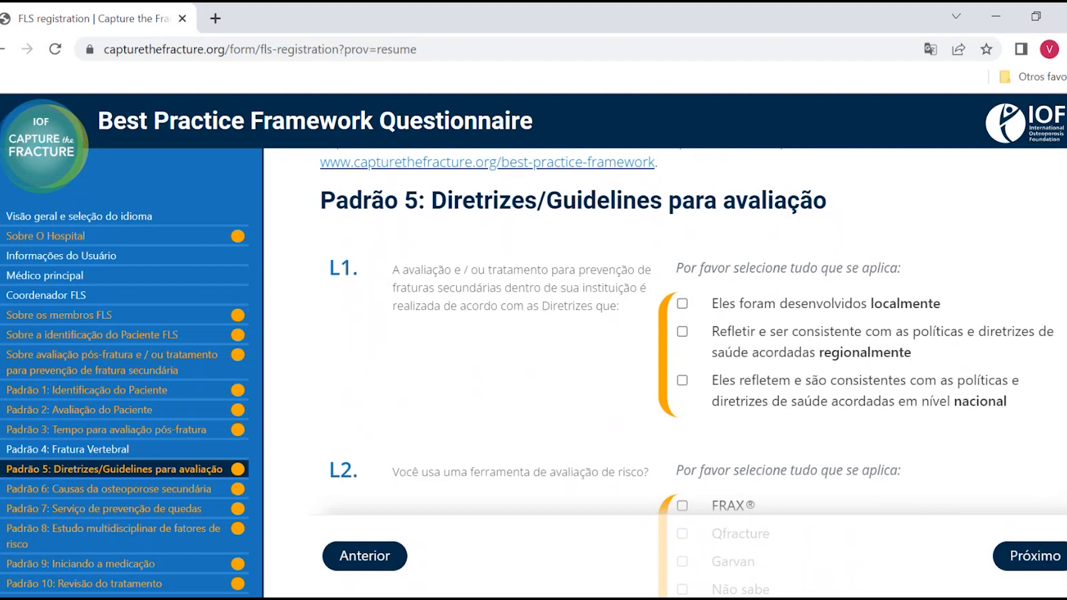
pyautogui.scroll(-2, 687, 372)
pyautogui.scroll(-2, 687, 373)
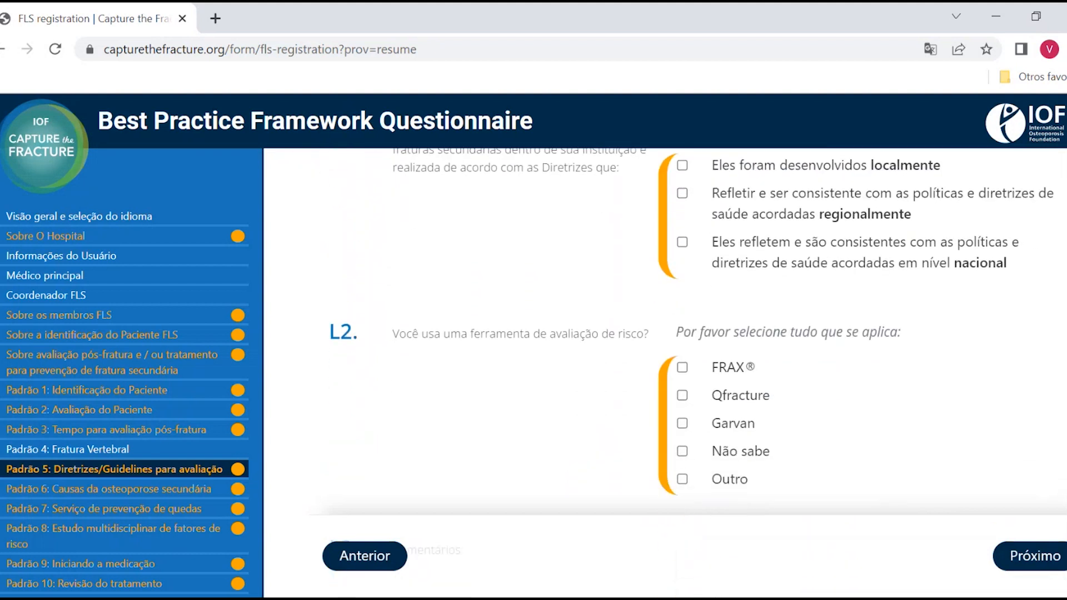
pyautogui.scroll(-1, 687, 373)
pyautogui.scroll(-2, 687, 372)
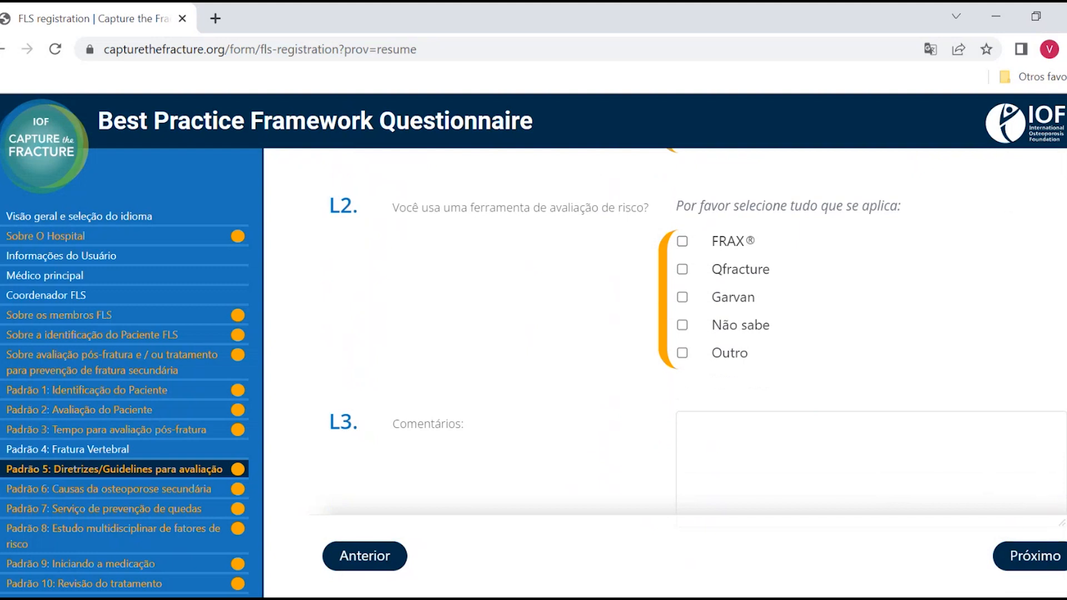
pyautogui.scroll(-1, 687, 373)
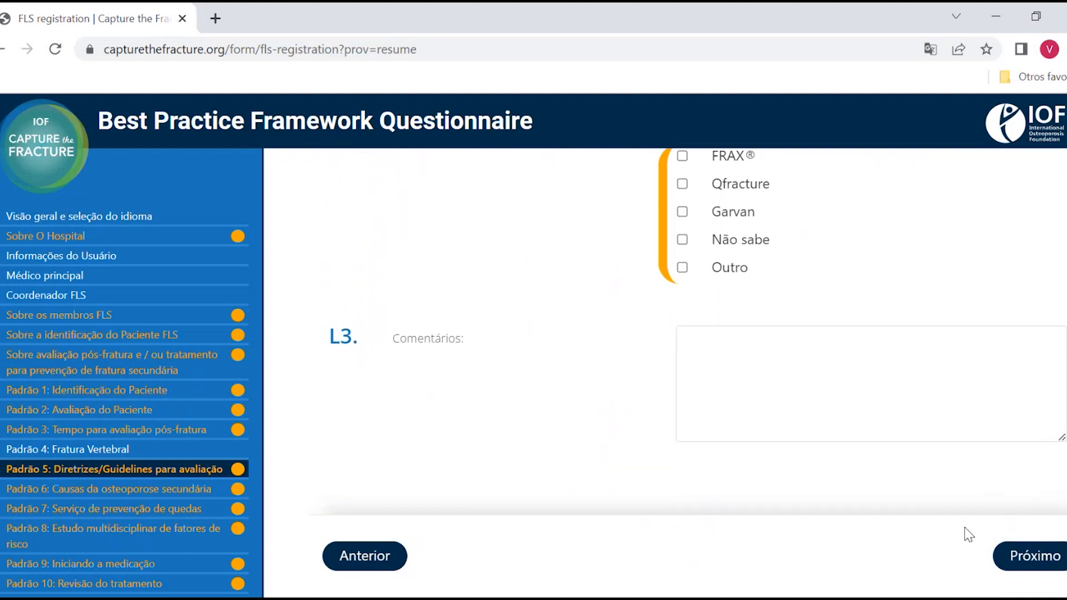
pyautogui.click(1035, 565)
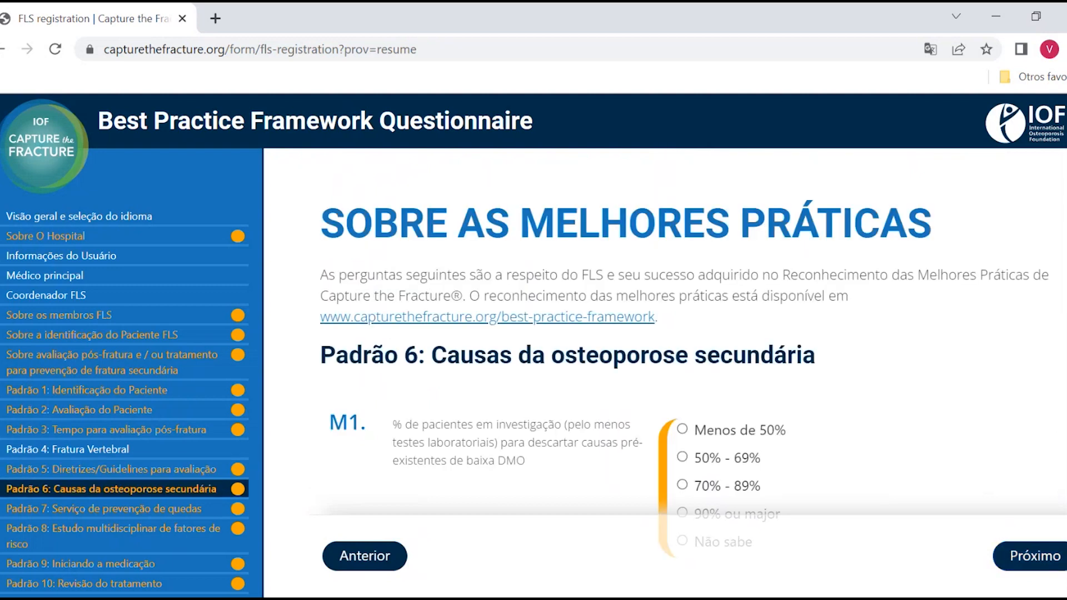
# In M1 on patients investigated for pre-existing causes of low DMO, select 70% - 89%
pyautogui.scroll(-2, 684, 372)
pyautogui.scroll(-2, 684, 373)
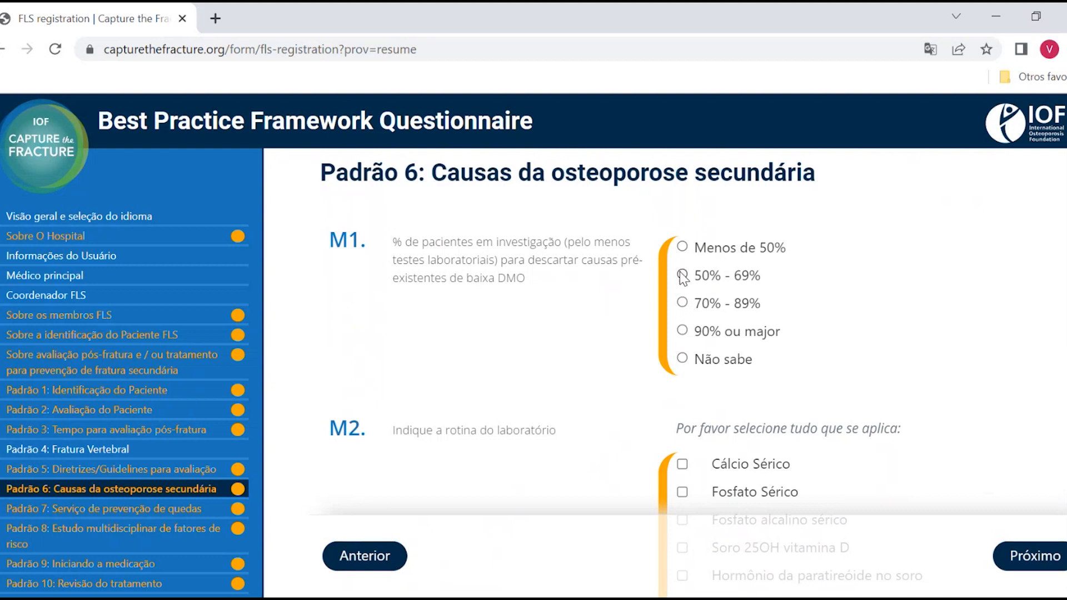
pyautogui.click(682, 359)
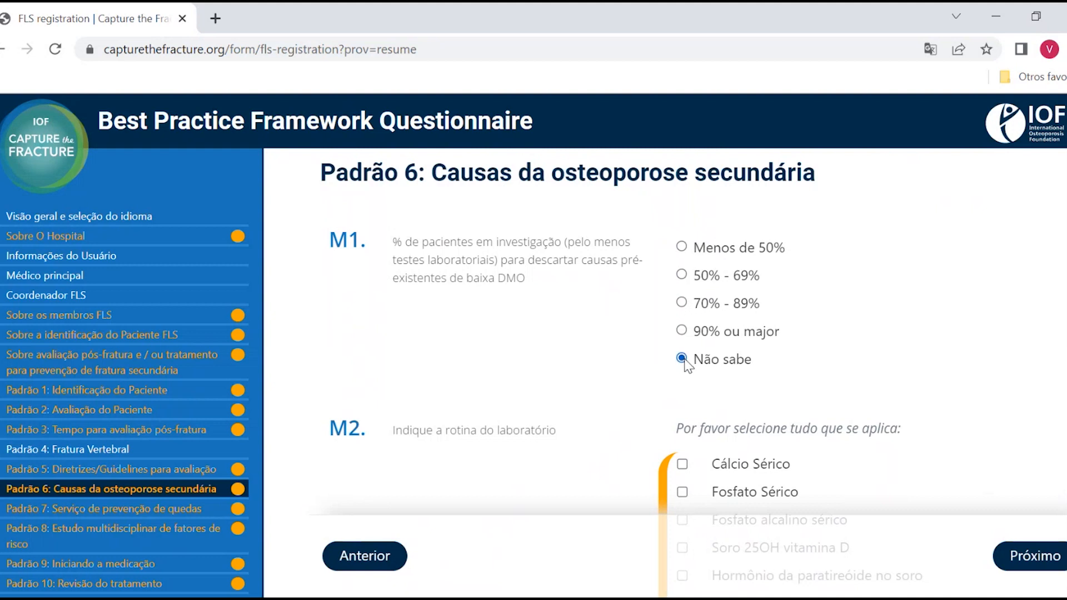
pyautogui.click(682, 303)
# Leave M2 on laboratory routine, including Outros, and M3 on other markers unanswered and continue to Padrão 7: Serviço de prevenção de quedas
pyautogui.scroll(-3, 621, 375)
pyautogui.scroll(-2, 621, 374)
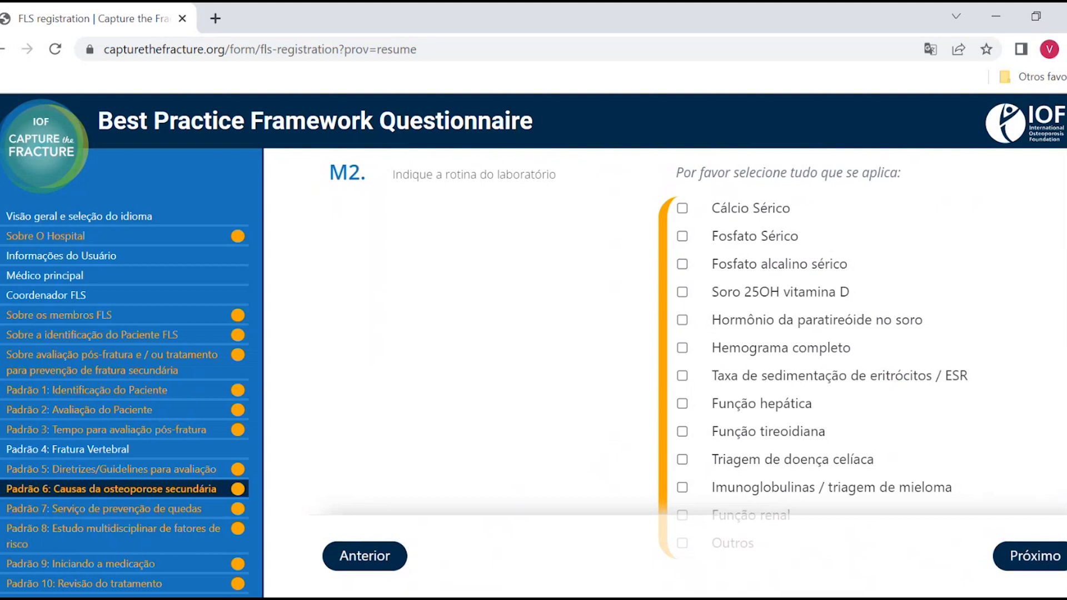
pyautogui.scroll(-2, 649, 371)
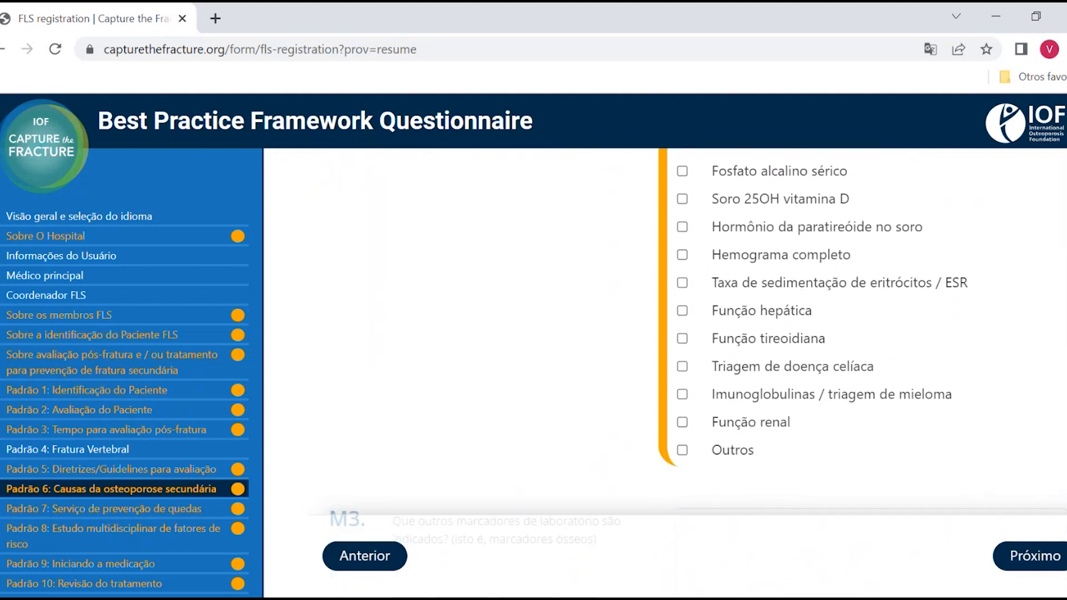
pyautogui.click(683, 451)
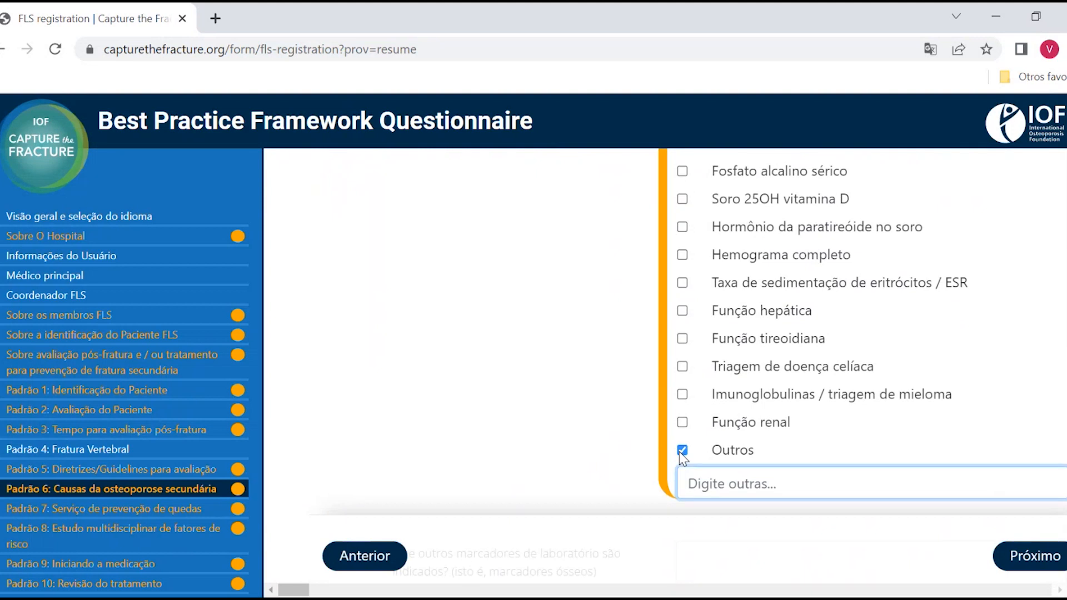
pyautogui.click(681, 451)
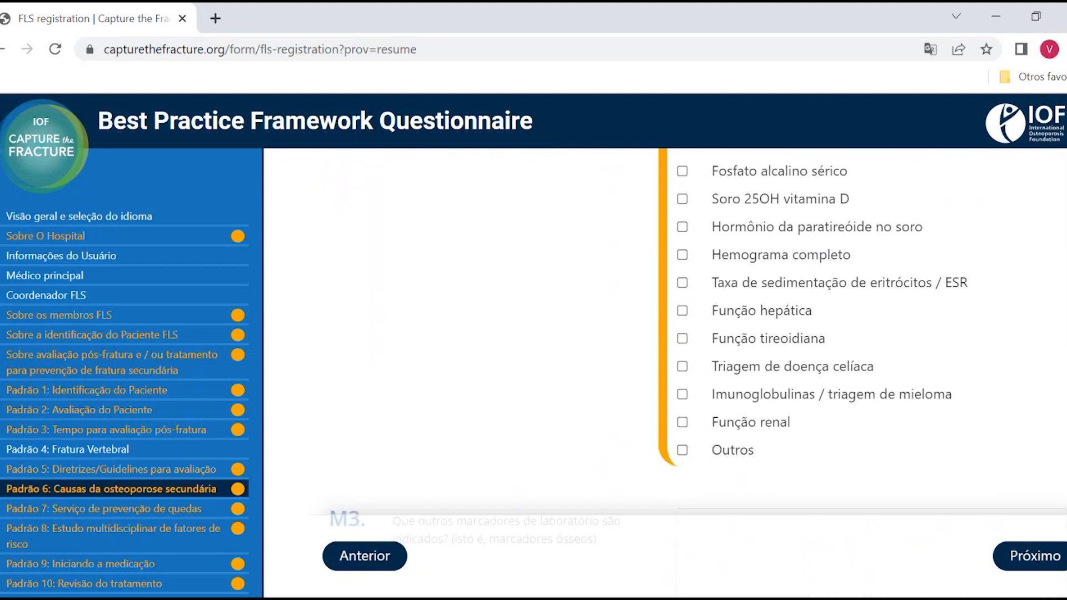
pyautogui.scroll(-3, 699, 349)
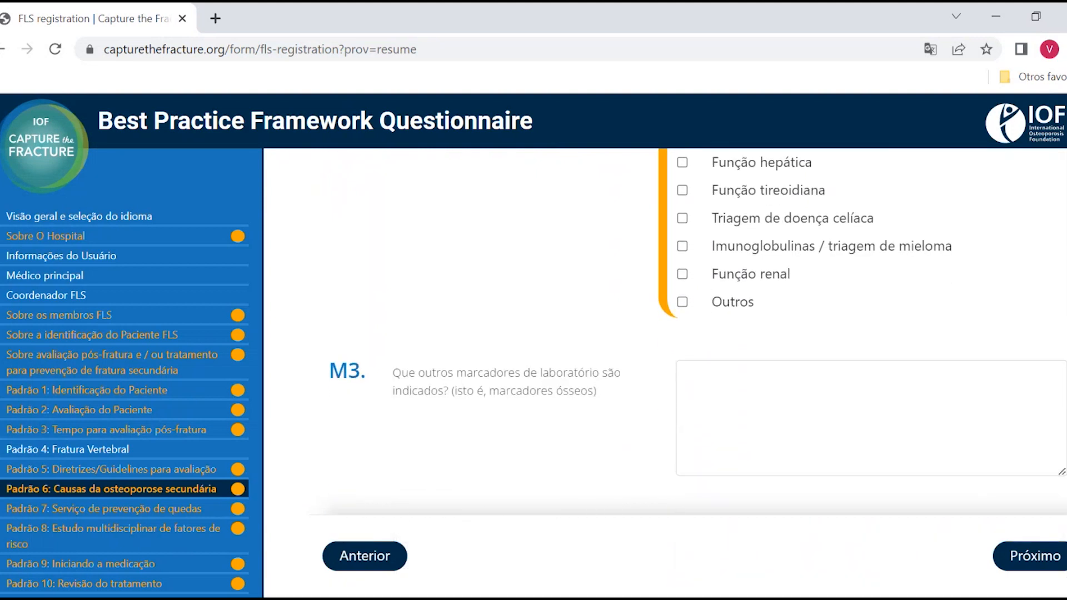
pyautogui.click(1045, 566)
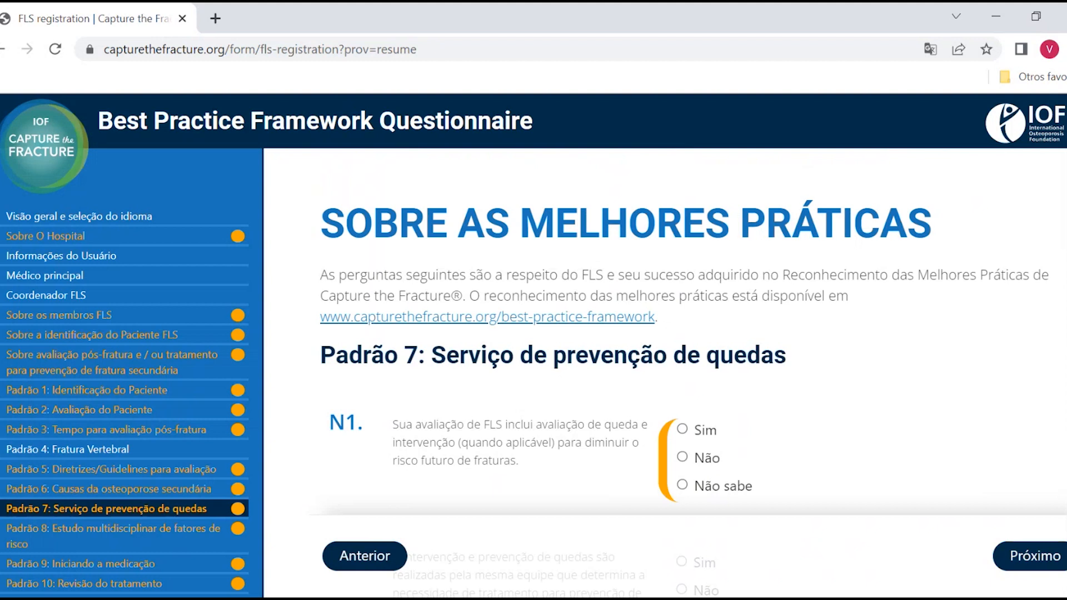
# In N1 on whether the FLS assessment includes fall assessment and intervention, try Não and settle on Sim
pyautogui.scroll(-2, 684, 389)
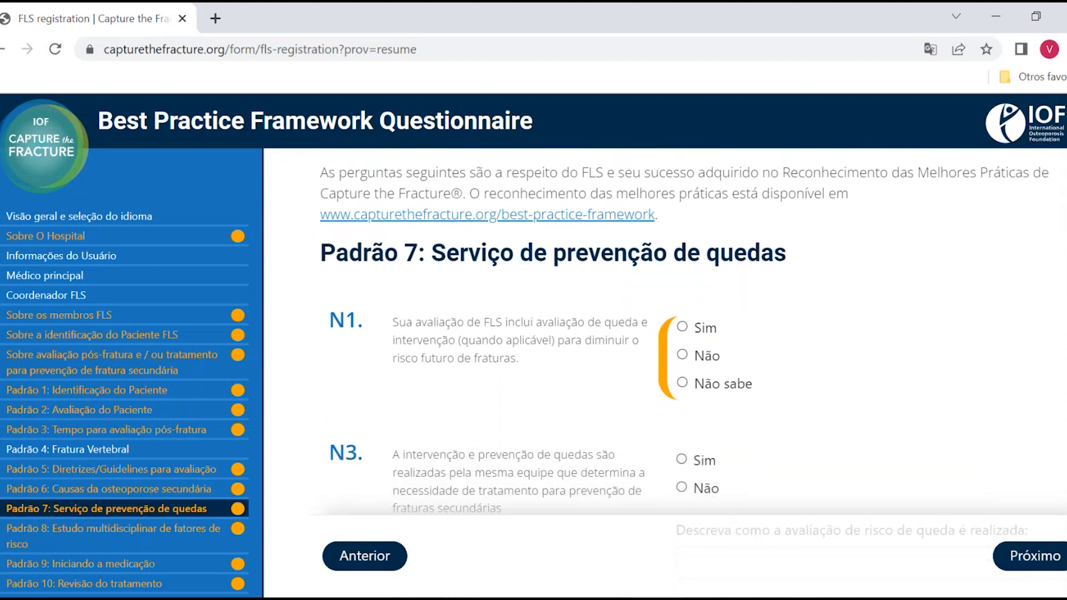
pyautogui.scroll(-2, 684, 389)
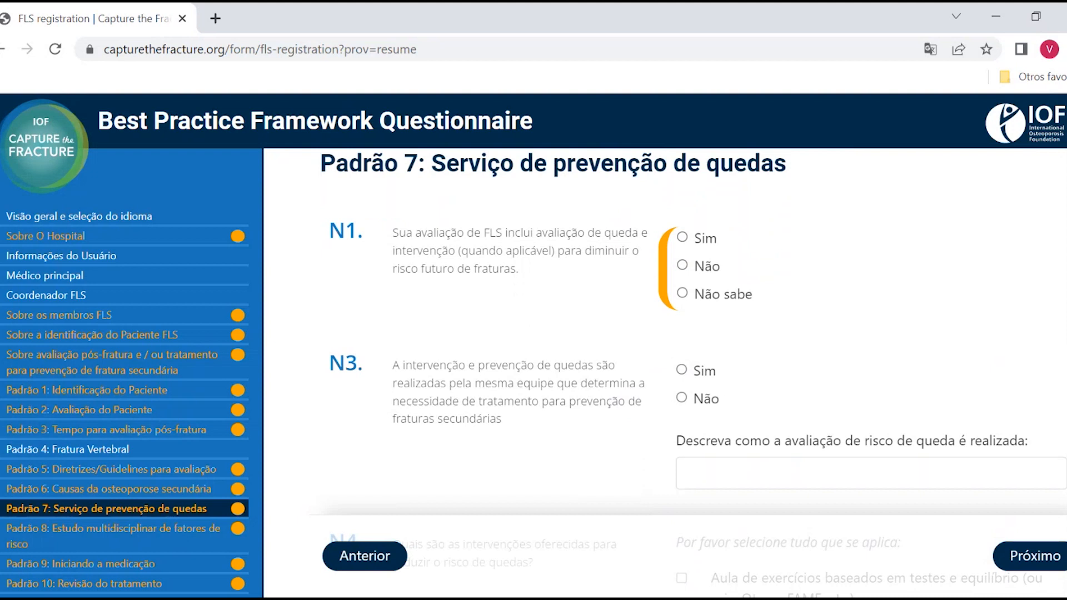
pyautogui.click(683, 238)
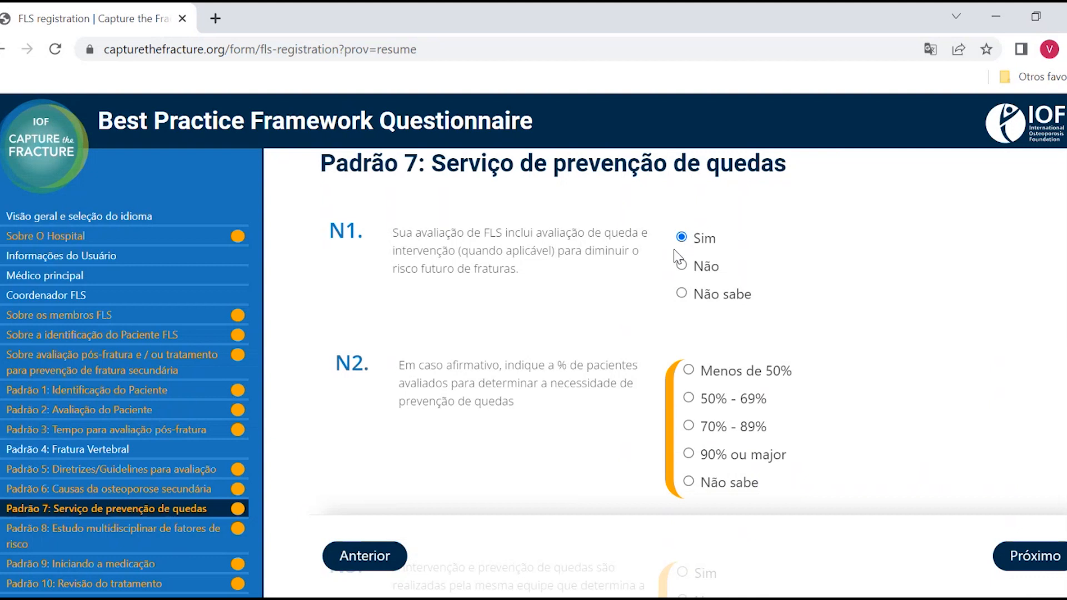
pyautogui.click(681, 266)
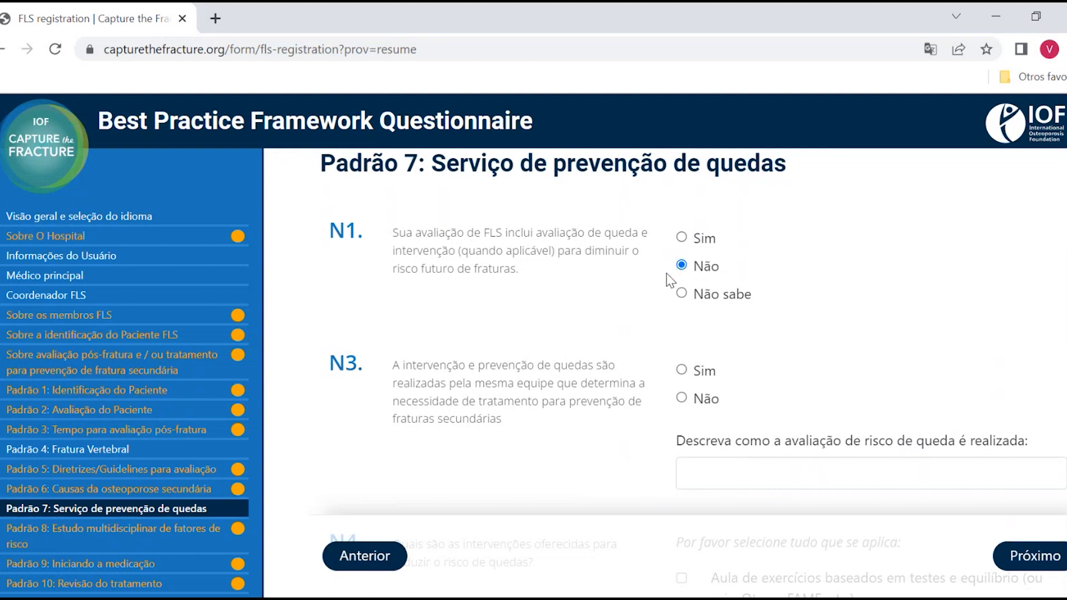
pyautogui.click(682, 238)
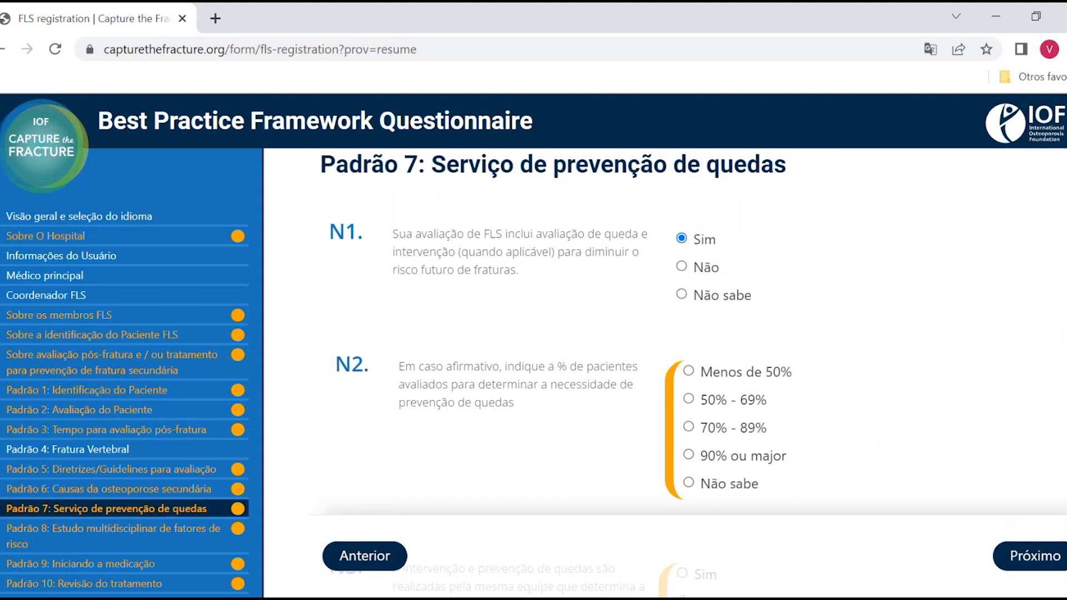
# Leave N2 on the percentage assessed blank and answer Sim in N3 on fall prevention being done by the same team
pyautogui.scroll(-3, 556, 372)
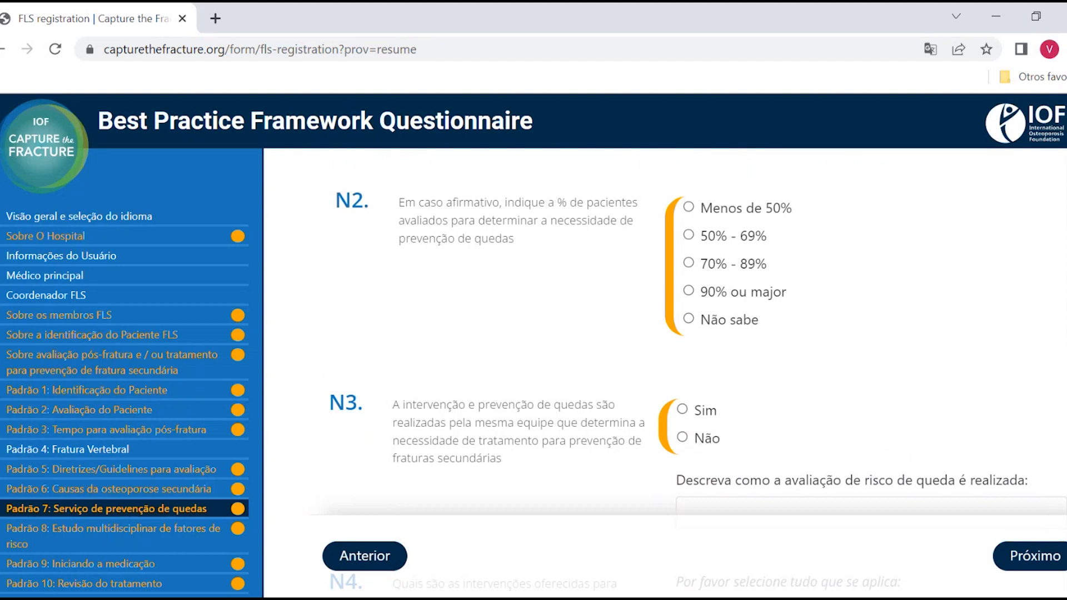
pyautogui.scroll(-2, 699, 387)
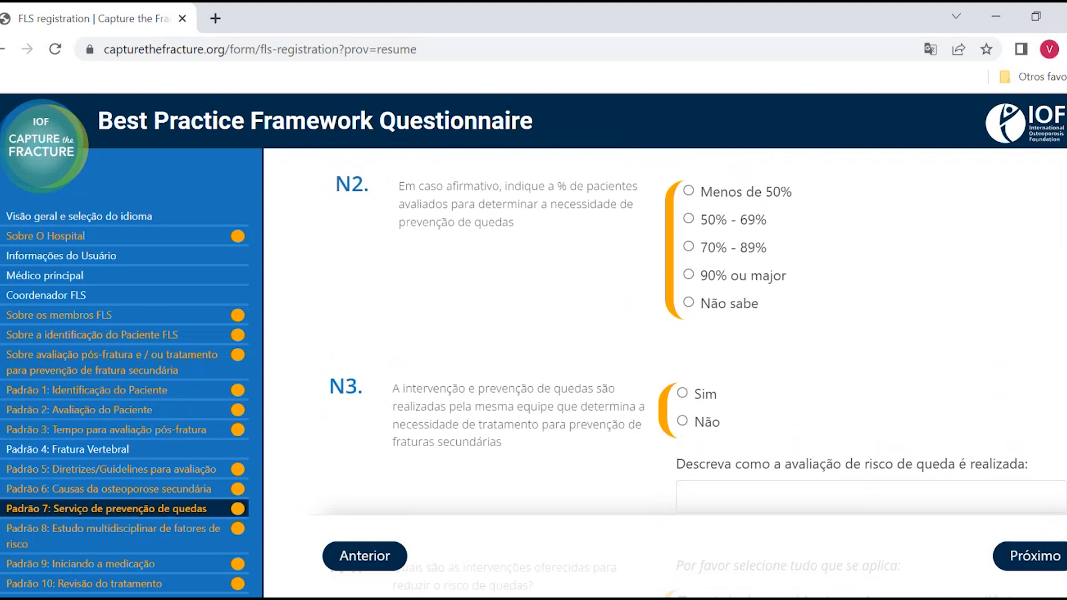
pyautogui.scroll(-2, 699, 387)
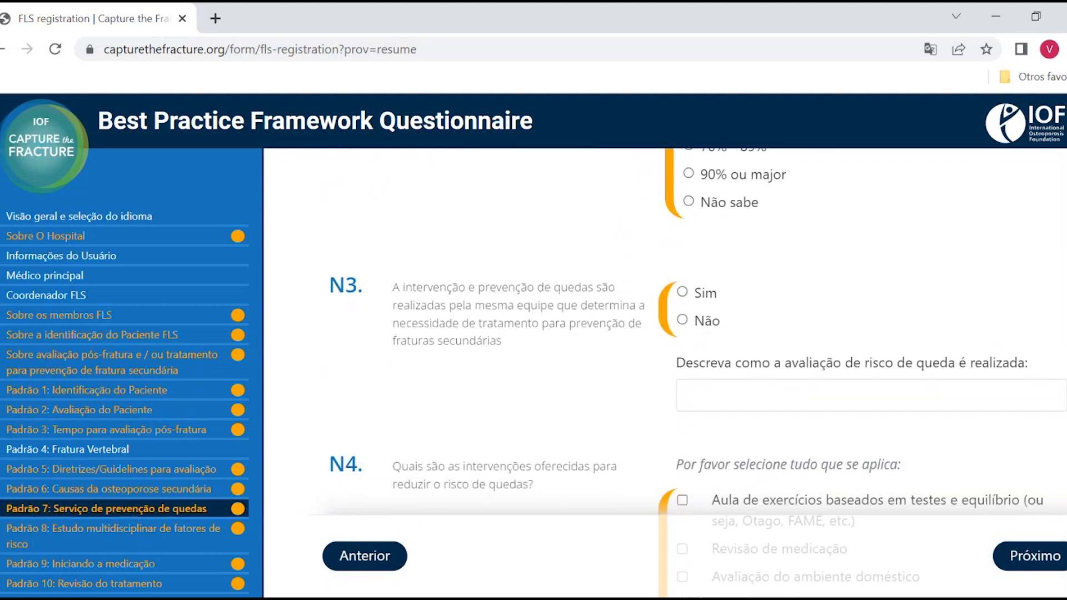
pyautogui.scroll(-1, 698, 387)
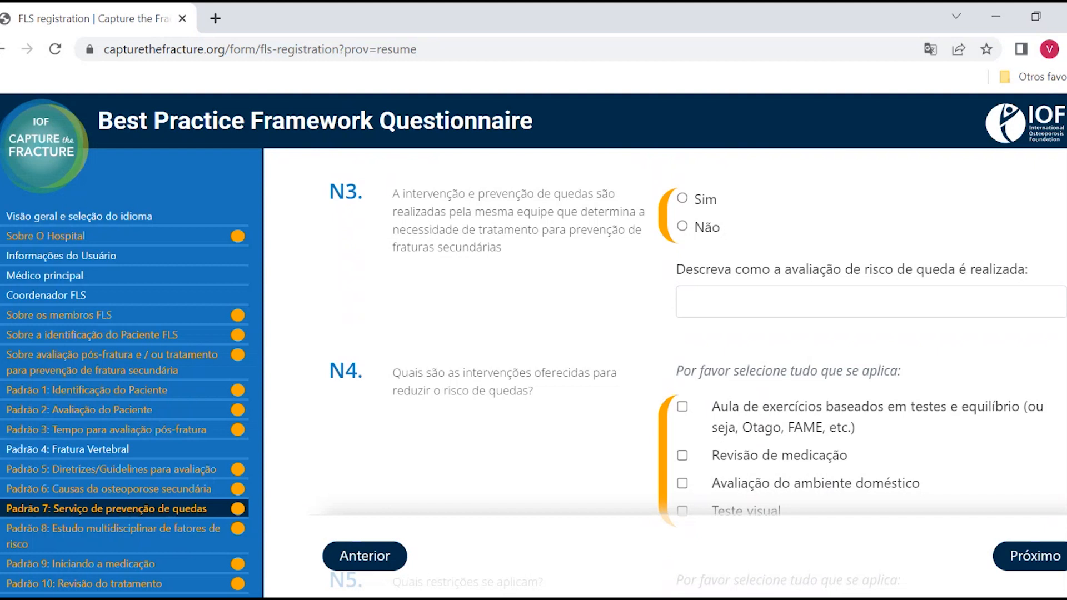
pyautogui.click(683, 199)
pyautogui.click(682, 227)
pyautogui.click(682, 199)
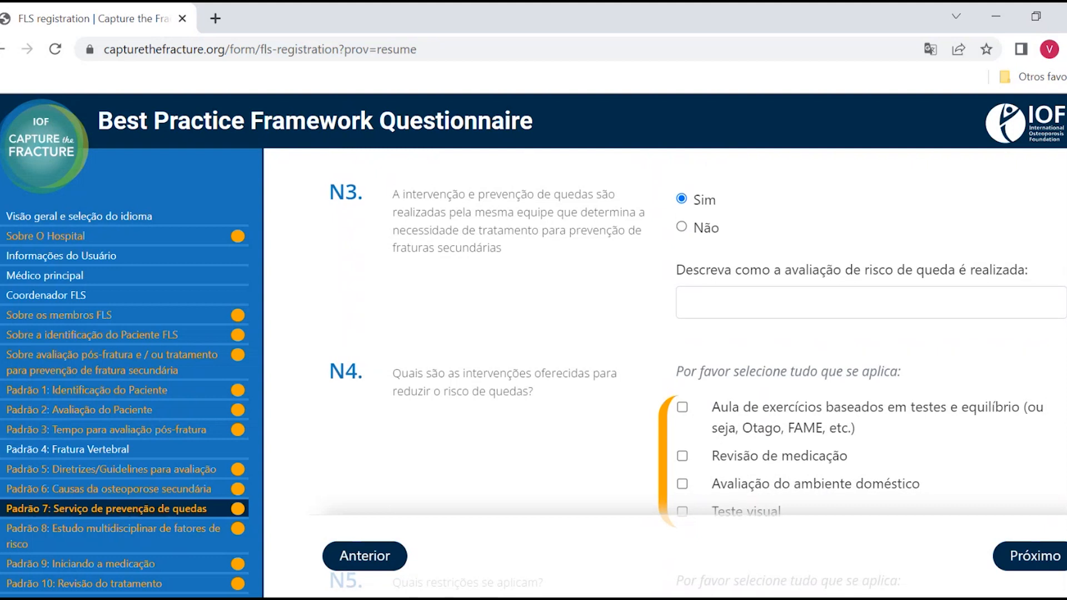
# Leave N4 on interventions, N5 on restrictions and the N6 comments blank and continue to Padrão 8: Estudo multidisciplinar de fatores de risco
pyautogui.scroll(-3, 699, 373)
pyautogui.scroll(-3, 699, 372)
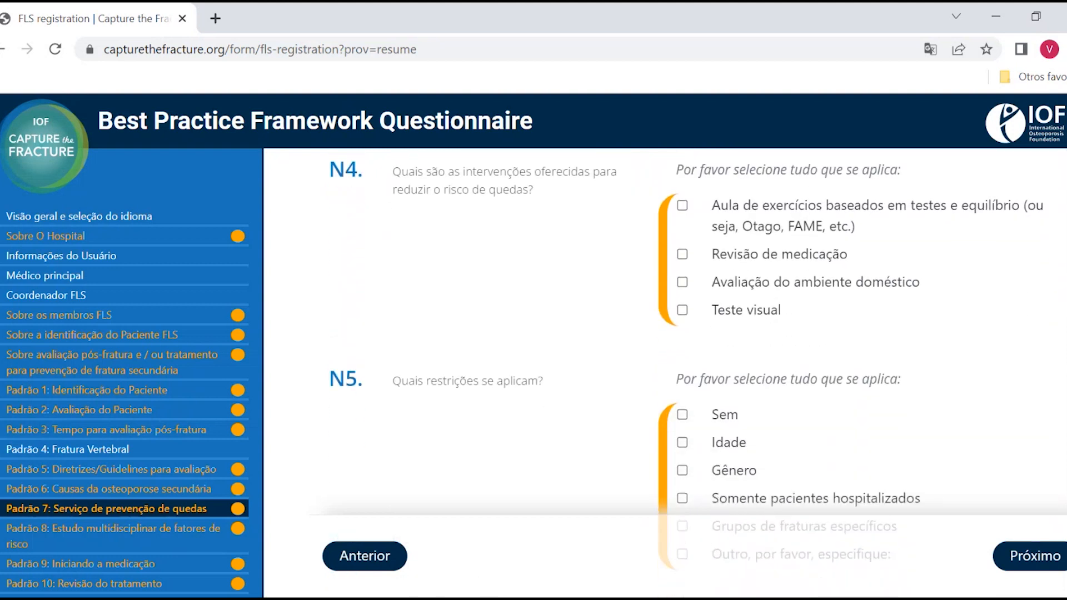
pyautogui.scroll(-1, 699, 372)
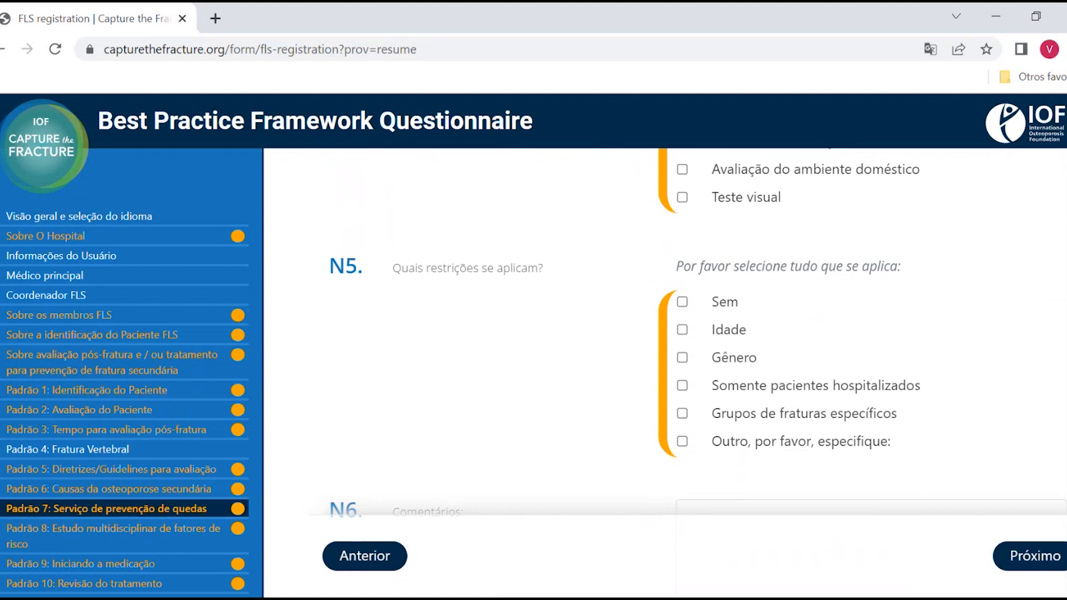
pyautogui.scroll(-2, 698, 372)
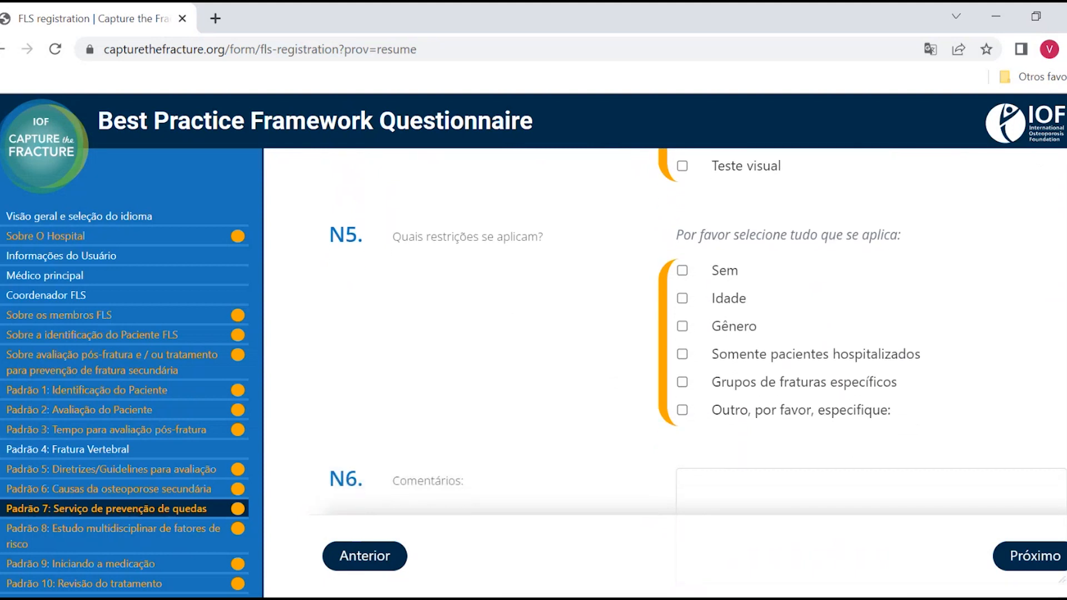
pyautogui.scroll(-2, 699, 372)
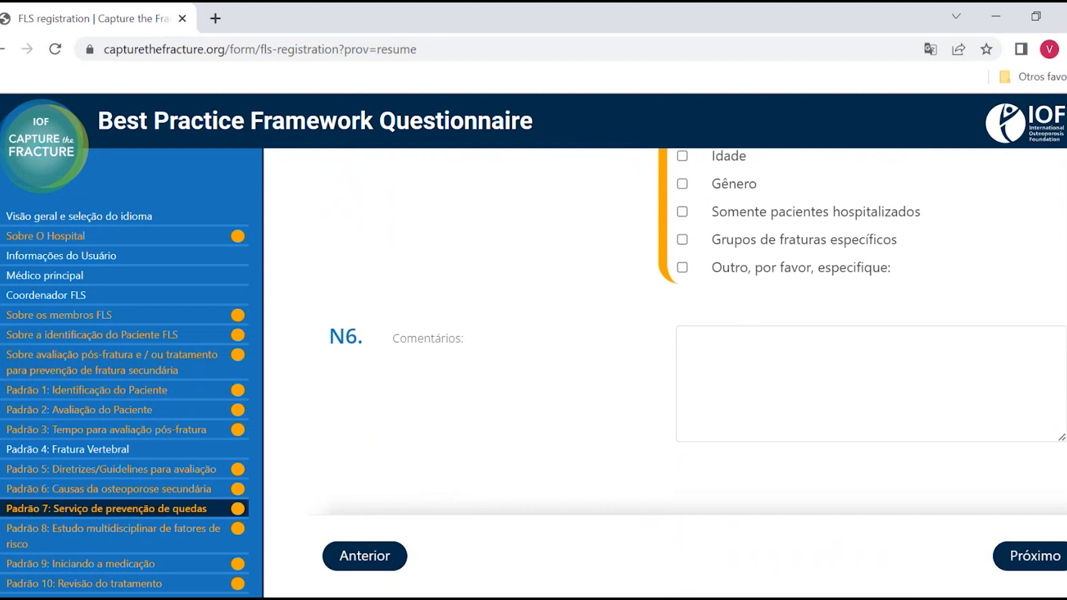
pyautogui.click(1044, 573)
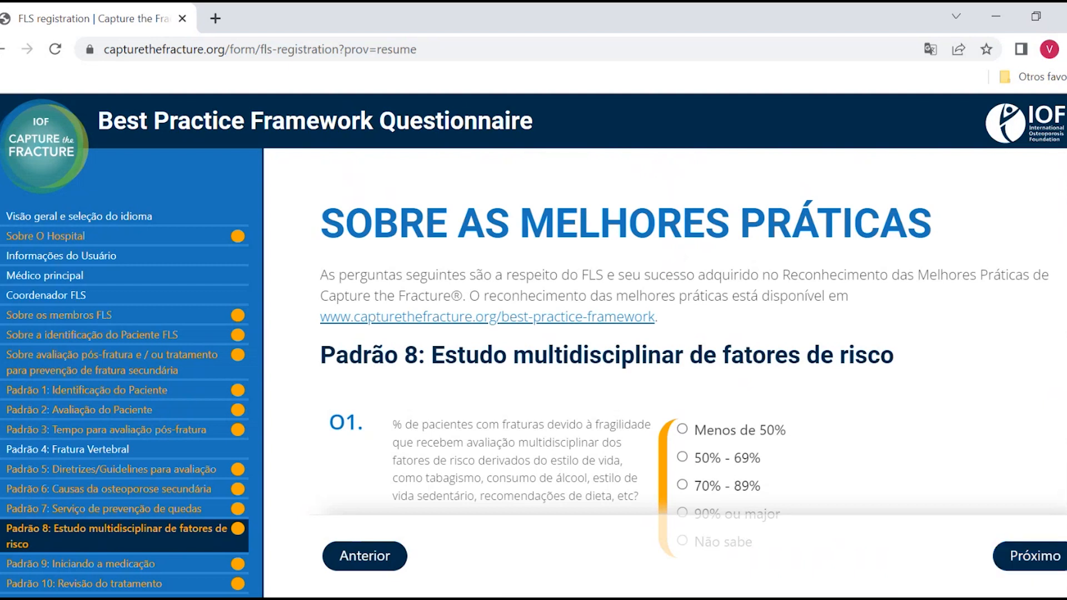
# Leave O1 on multidisciplinary risk factor assessment and the O2 comments unanswered and continue to Padrão 9: Iniciando a medicação
pyautogui.scroll(-1, 666, 344)
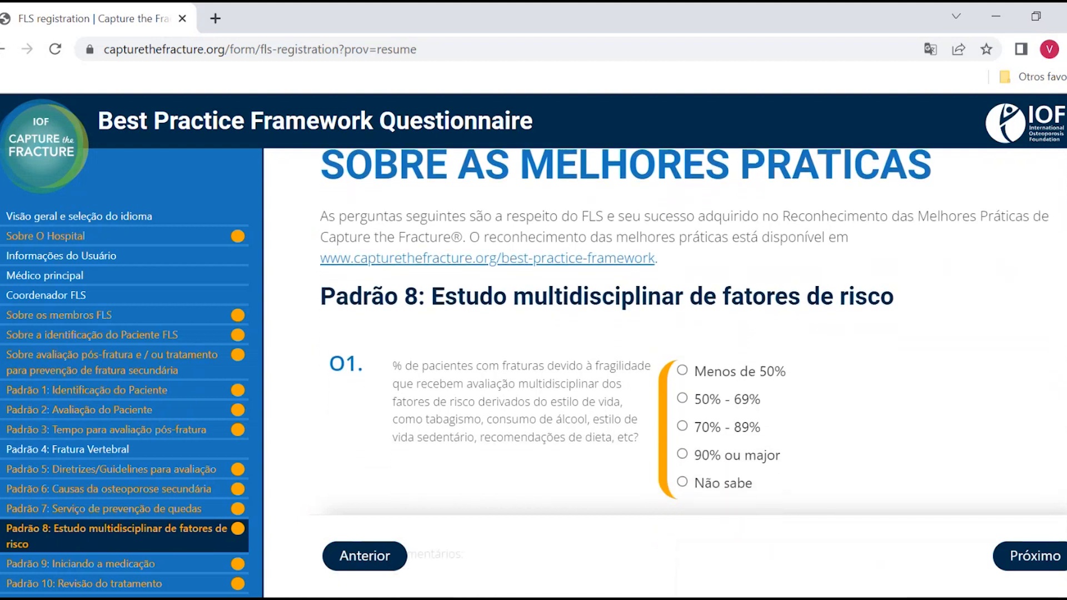
pyautogui.scroll(-2, 684, 392)
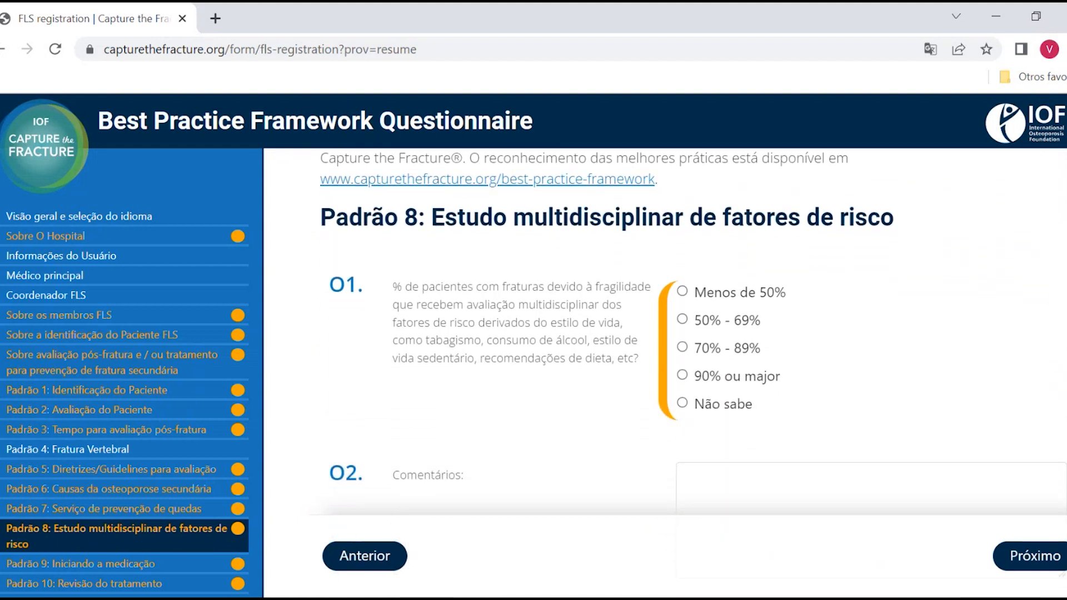
pyautogui.scroll(-1, 684, 392)
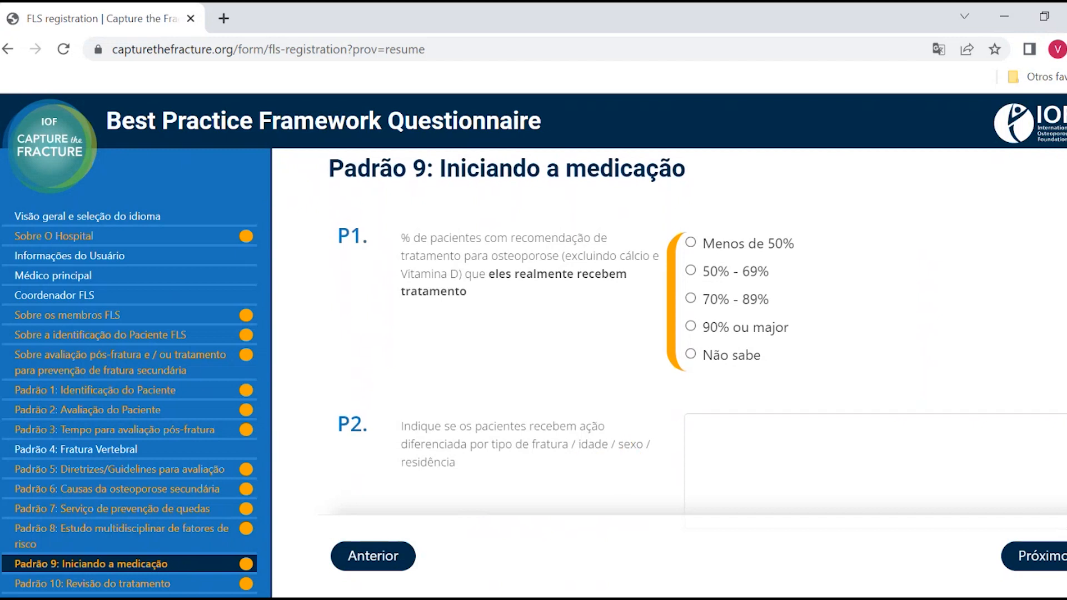
# Leave P1 on patients actually receiving treatment and P2 on differentiated action blank and continue to Padrão 10: Revisão do tratamento
pyautogui.scroll(-1, 697, 306)
pyautogui.scroll(-1, 698, 305)
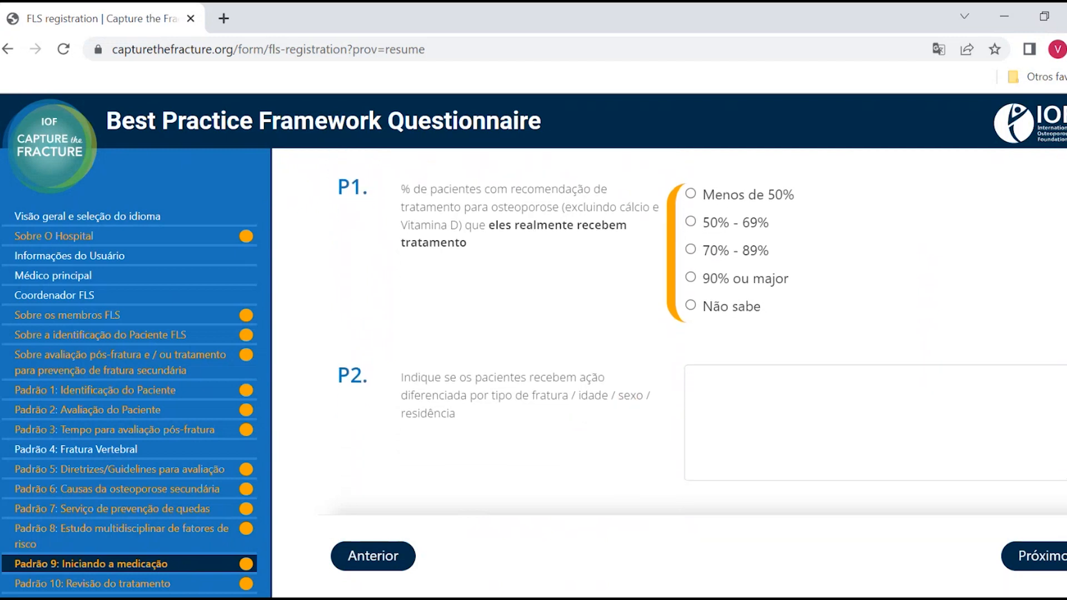
pyautogui.click(1050, 557)
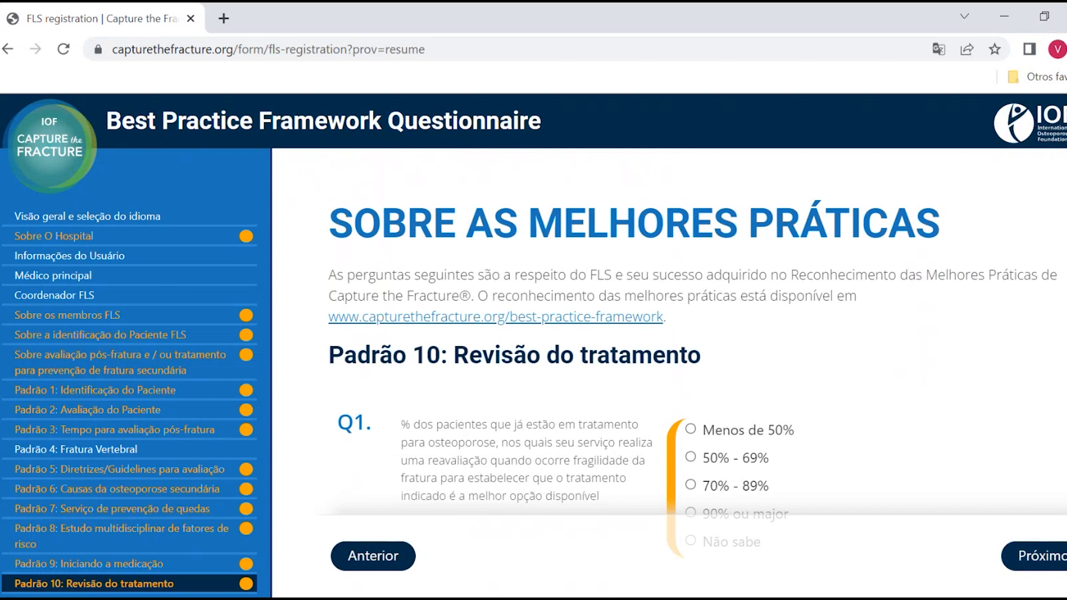
# Leave the Padrão 10 questions unanswered and select Paciente and Médico de atenção primária in R1 of Padrão 11: Estratégia de Comunicação
pyautogui.scroll(-2, 669, 372)
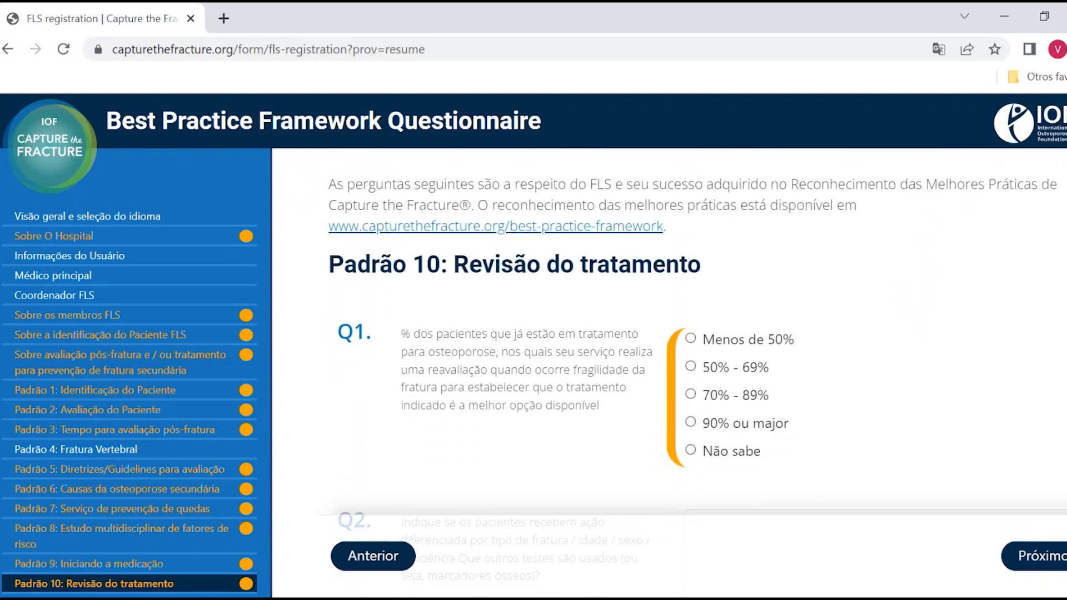
pyautogui.scroll(-2, 692, 373)
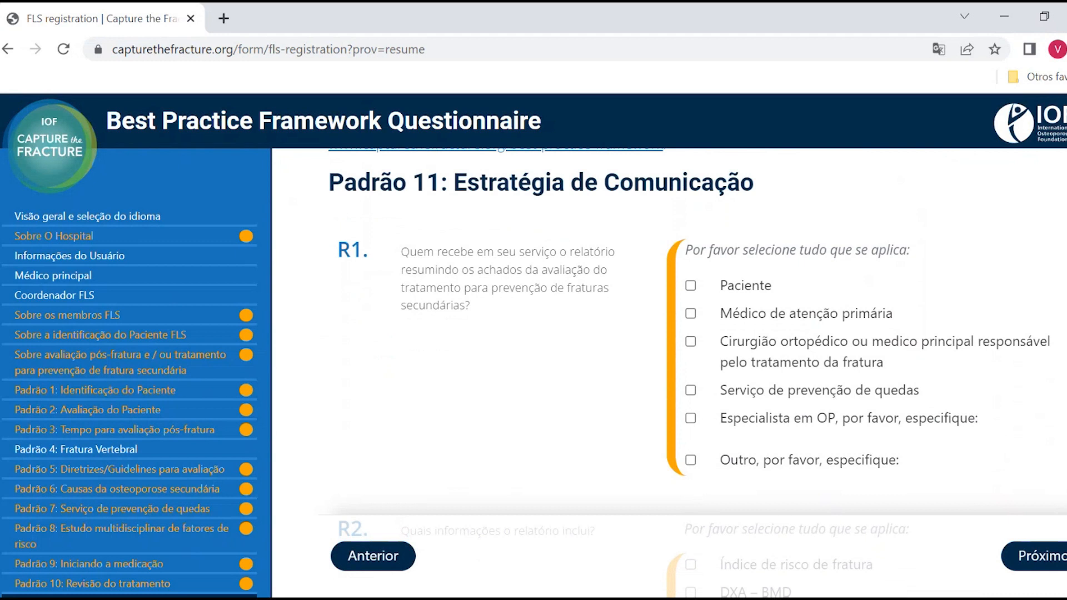
pyautogui.scroll(-1, 670, 345)
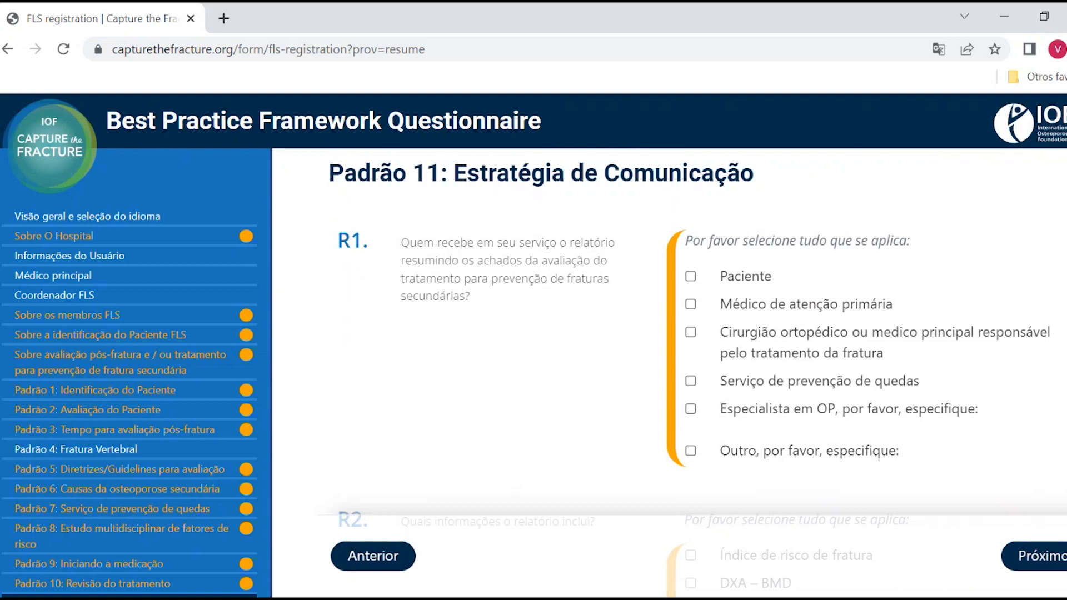
pyautogui.click(690, 276)
pyautogui.click(689, 305)
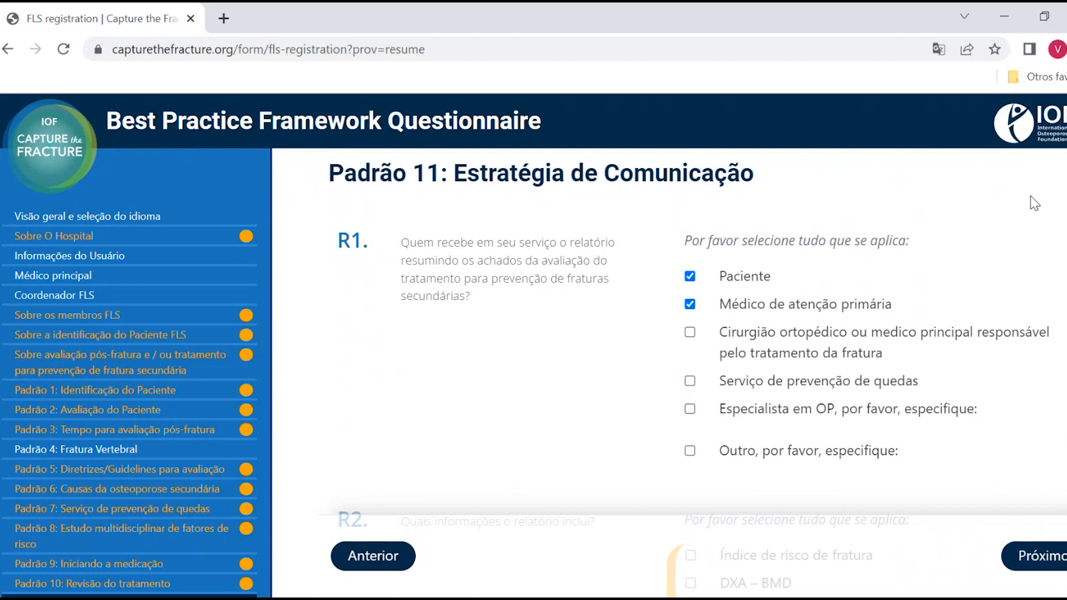
# In R2 on the information included in the report, select Fatores de risco para quedas and Plano de Monitoramento
pyautogui.scroll(-1, 691, 373)
pyautogui.scroll(-3, 690, 372)
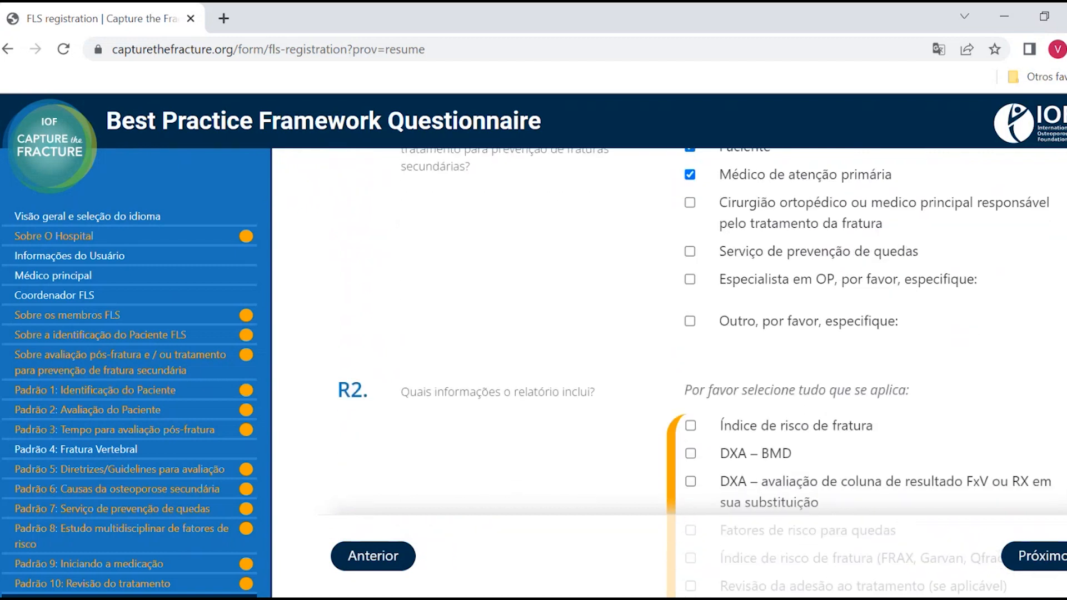
pyautogui.scroll(-1, 694, 372)
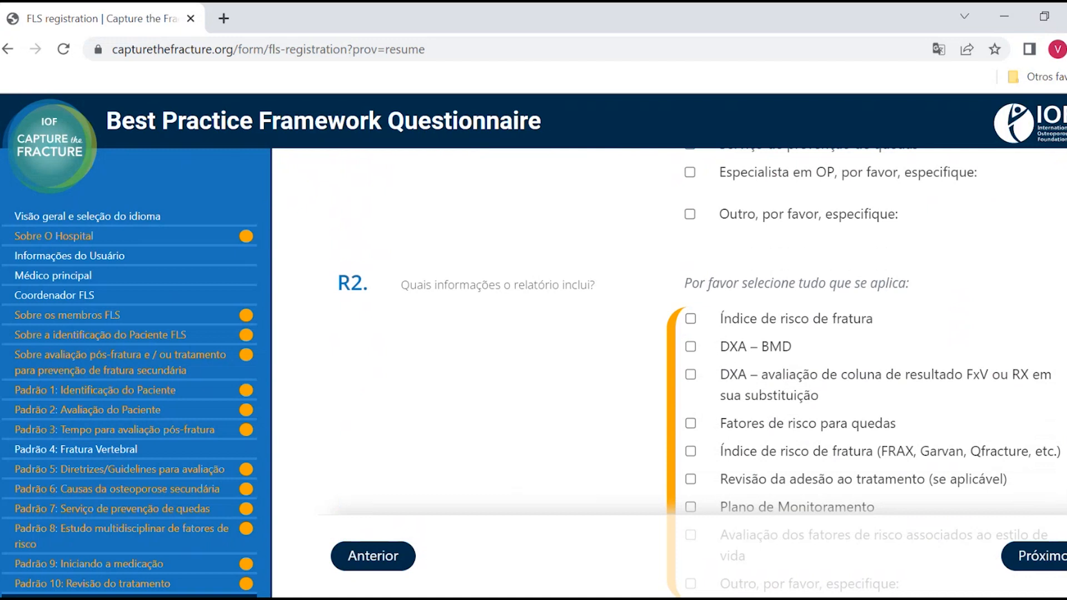
pyautogui.scroll(-1, 695, 372)
pyautogui.scroll(-1, 695, 372)
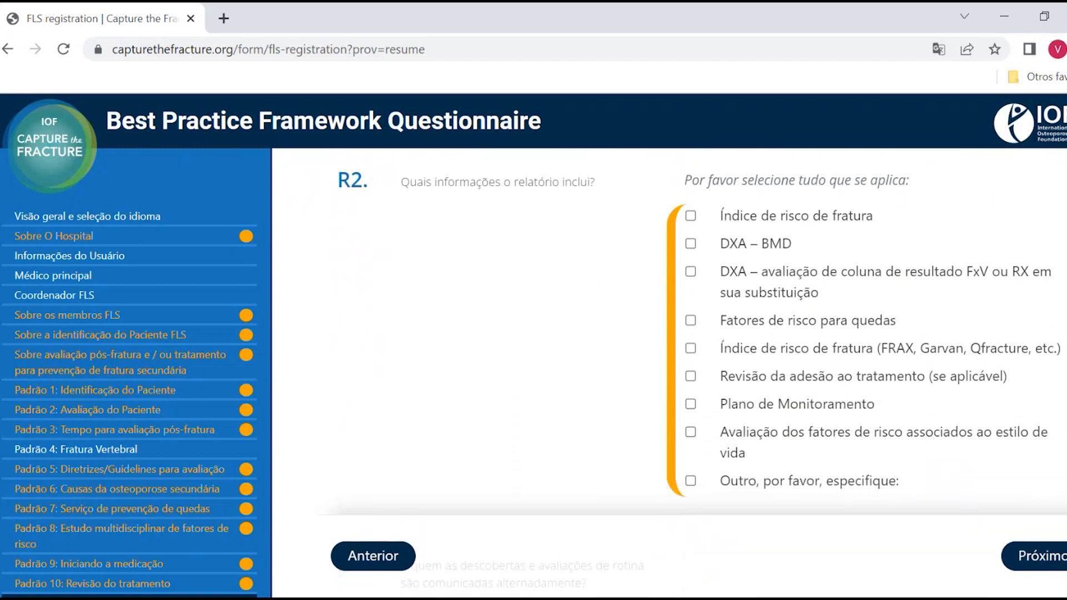
pyautogui.click(689, 320)
pyautogui.click(690, 405)
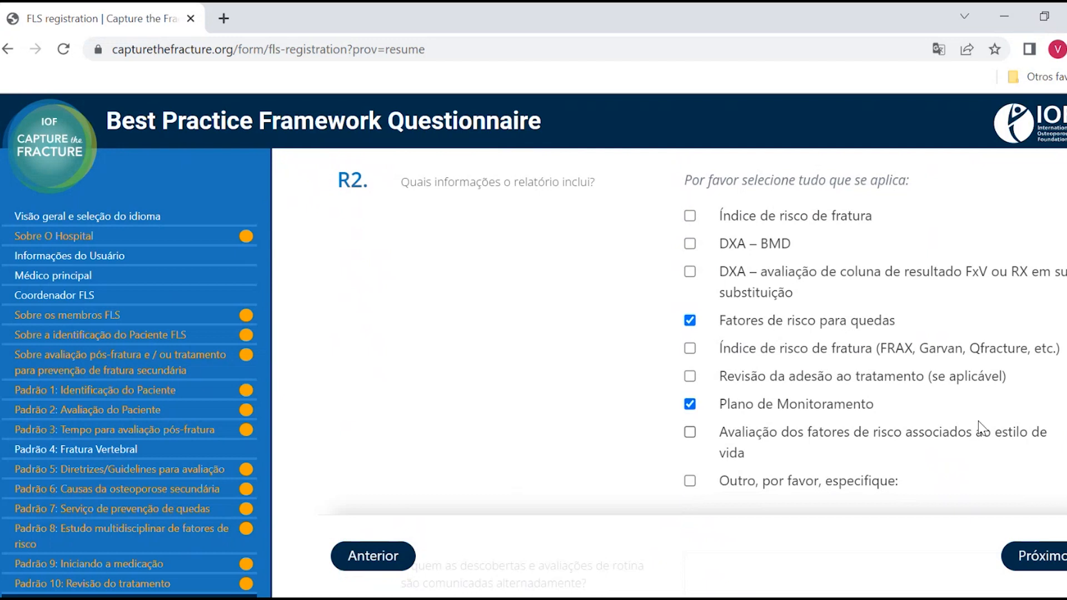
pyautogui.scroll(-1, 694, 373)
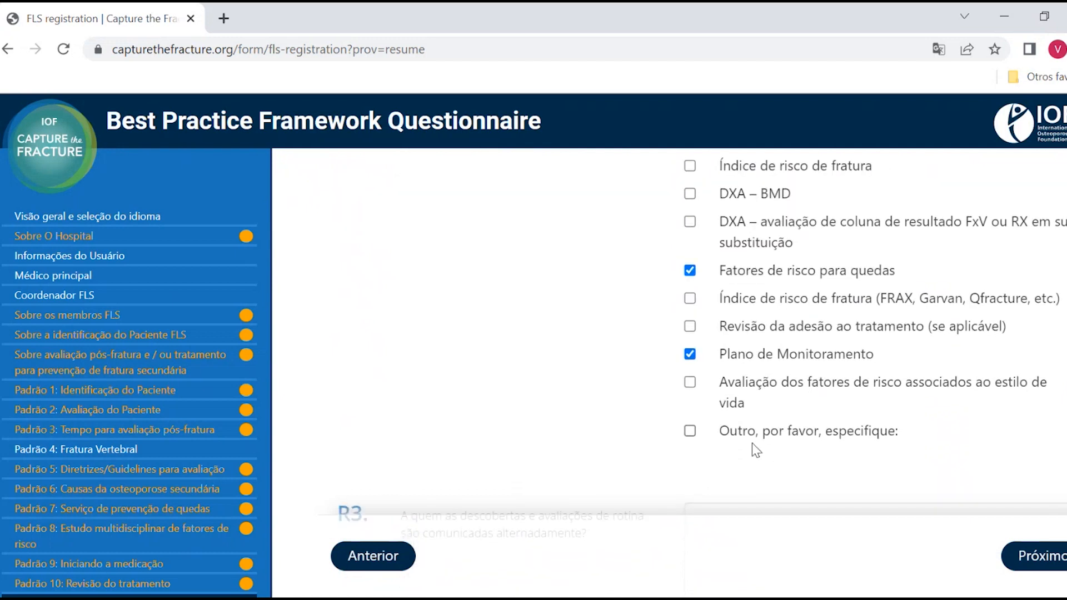
# Leave Outro unselected in R2 and the R3 communication field blank, and continue to Padrão 12: Tratamento de longo prazo
pyautogui.click(689, 430)
pyautogui.click(690, 431)
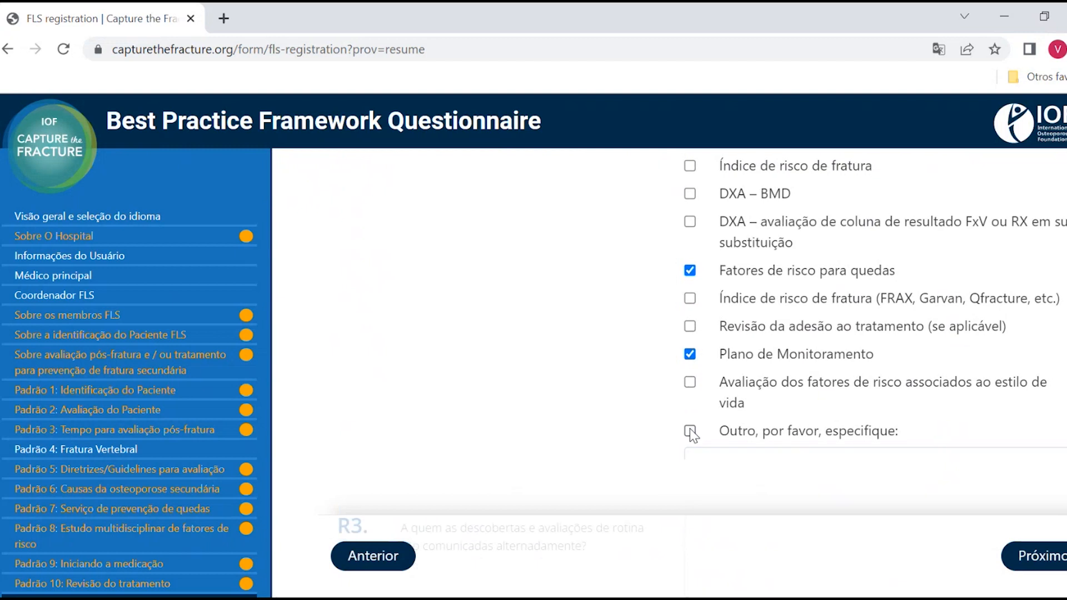
pyautogui.scroll(-1, 695, 334)
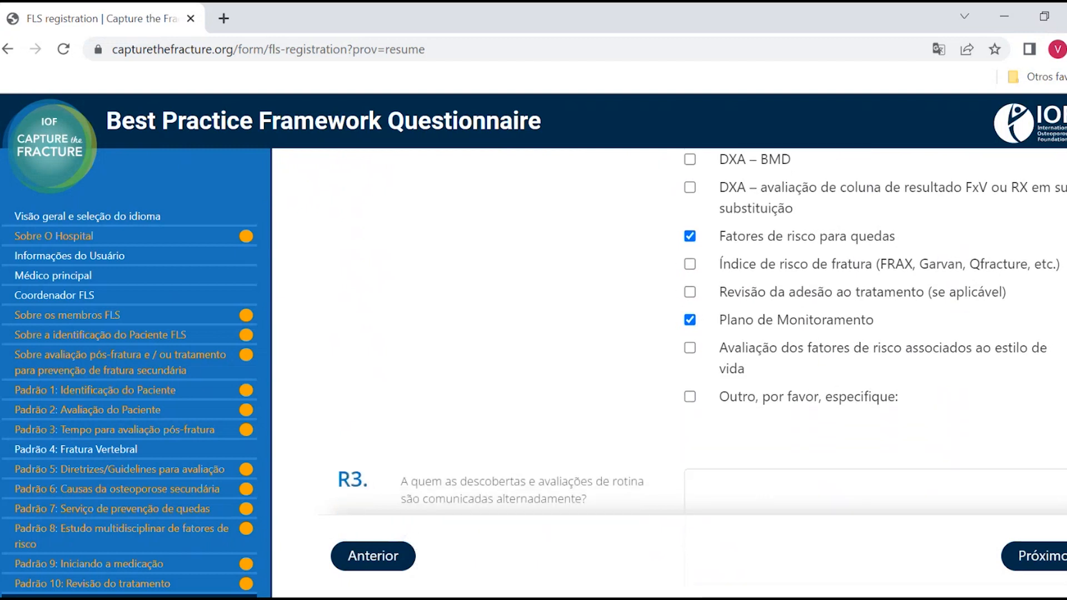
pyautogui.scroll(-1, 695, 334)
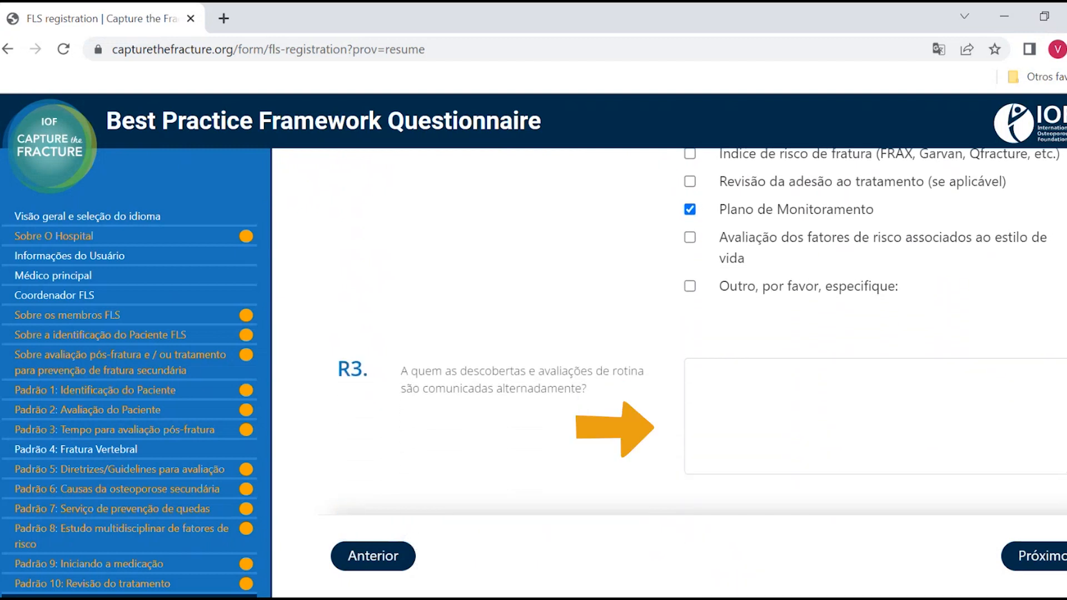
pyautogui.click(1049, 572)
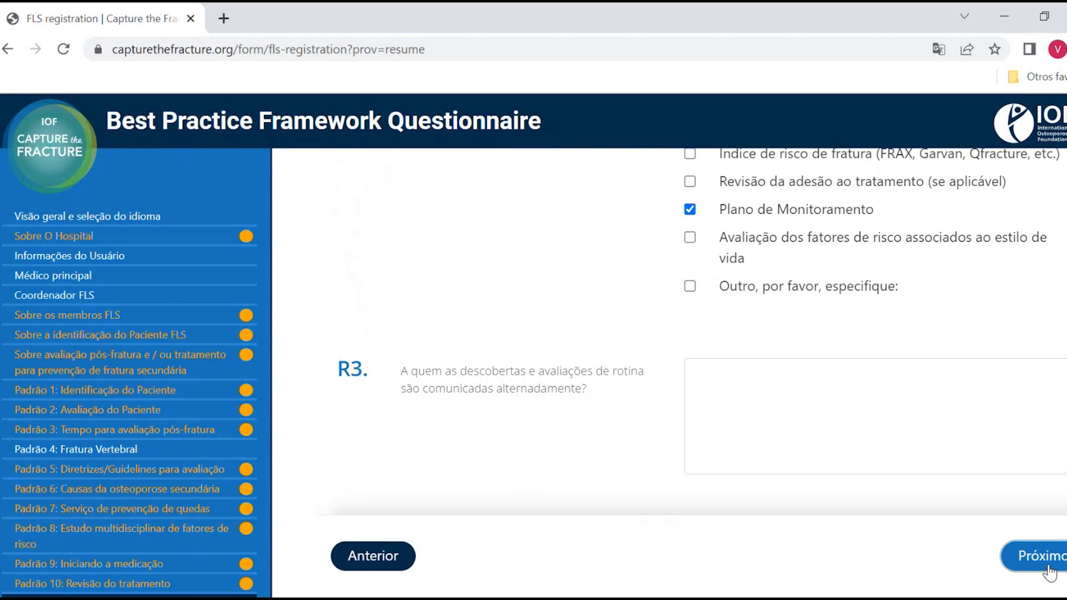
pyautogui.click(1050, 572)
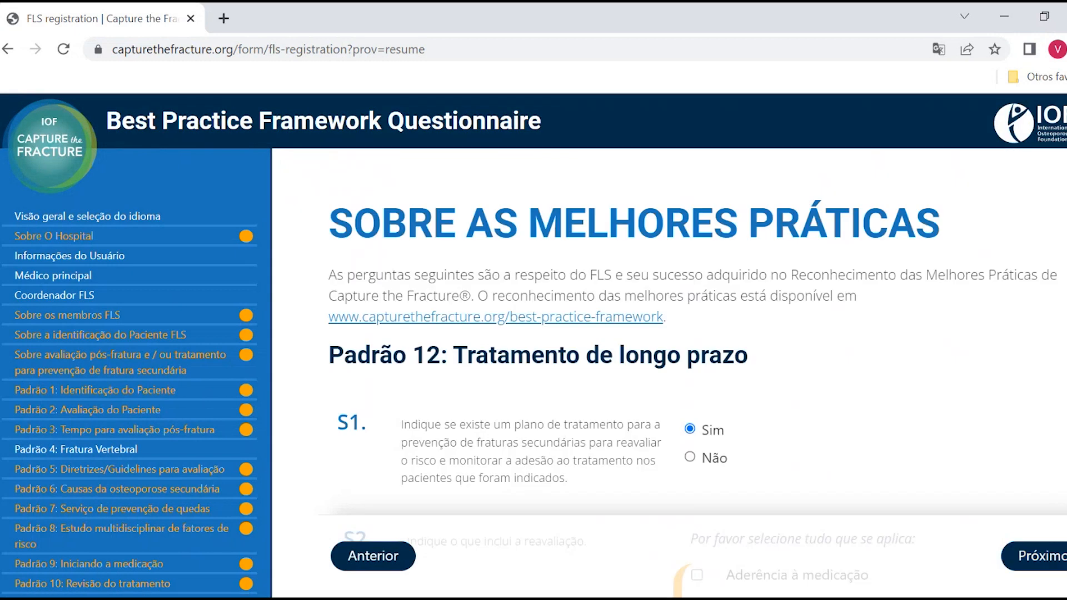
# Switch S1 on the secondary fracture prevention treatment plan to Não and restore the answer to Sim
pyautogui.scroll(-2, 693, 395)
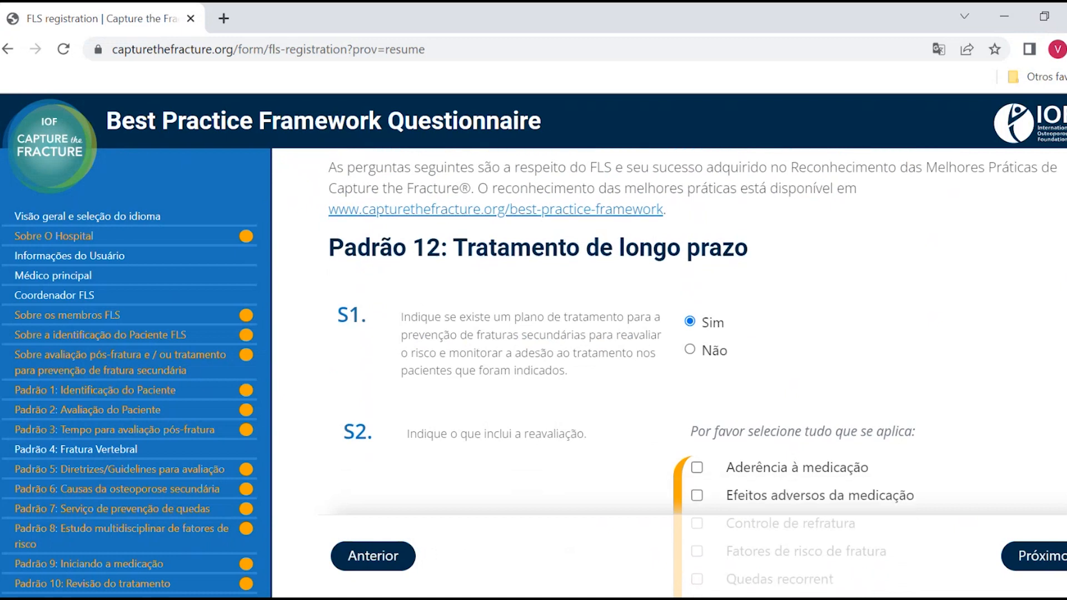
pyautogui.scroll(-2, 693, 367)
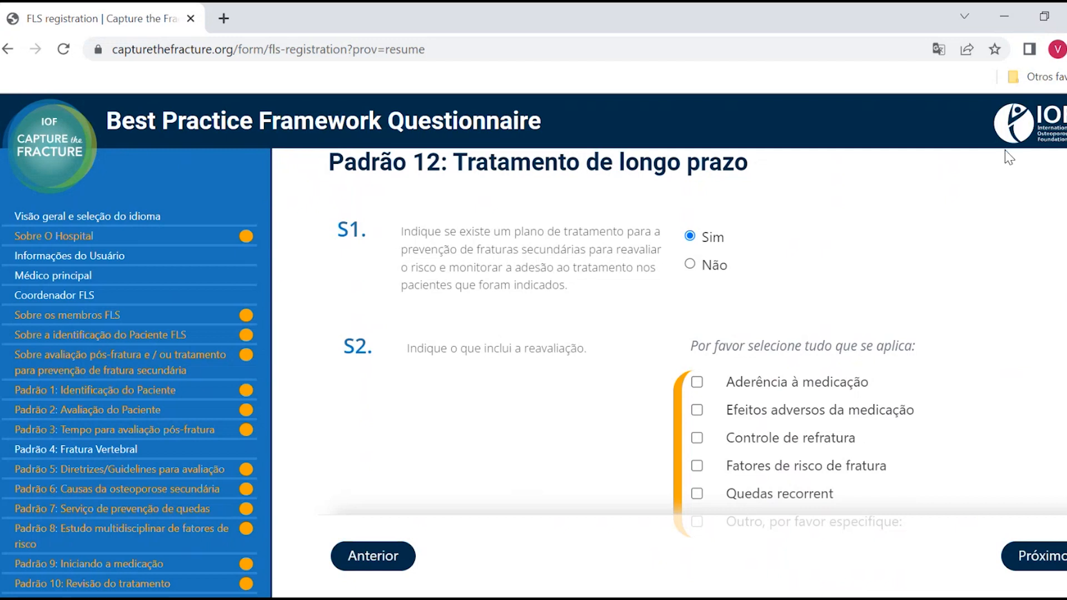
pyautogui.click(691, 266)
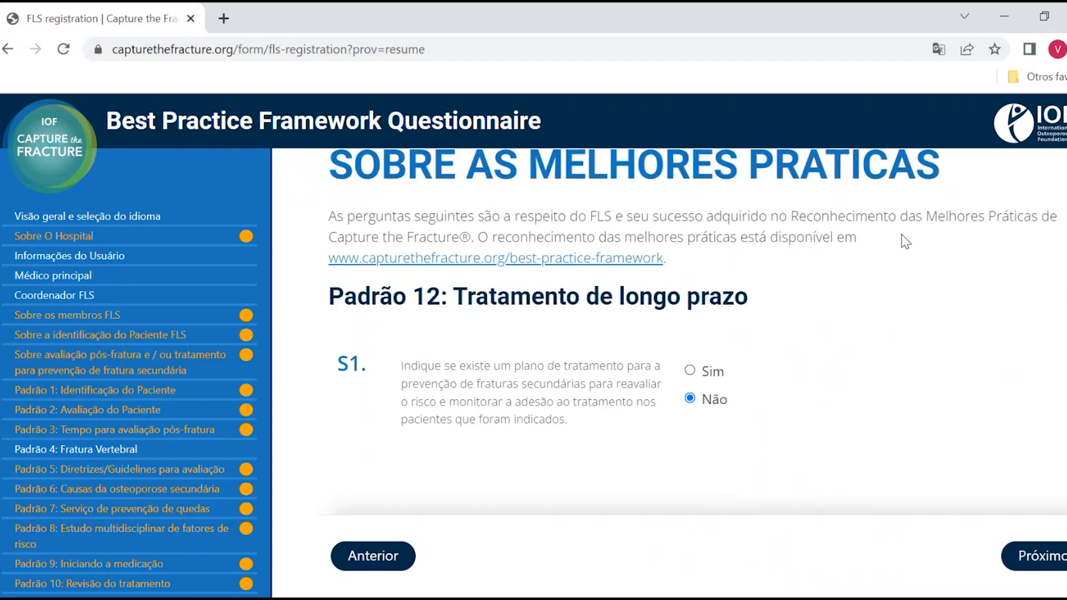
pyautogui.click(691, 371)
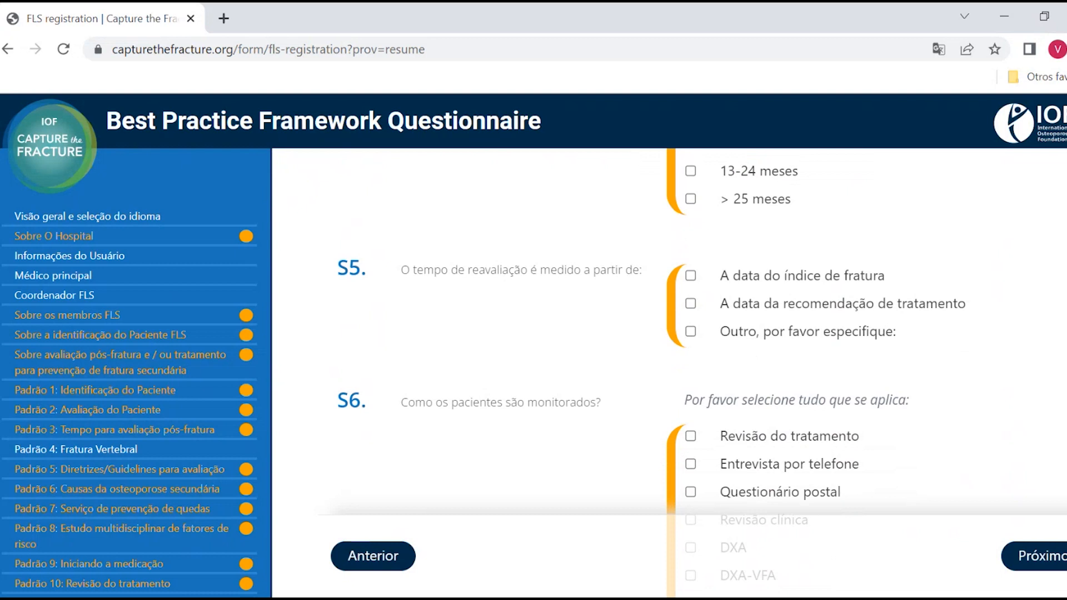
# Leave questions S5 to S7 and the S8 comments unanswered and continue to Padrão 13: Banco de Dados
pyautogui.scroll(-1, 670, 345)
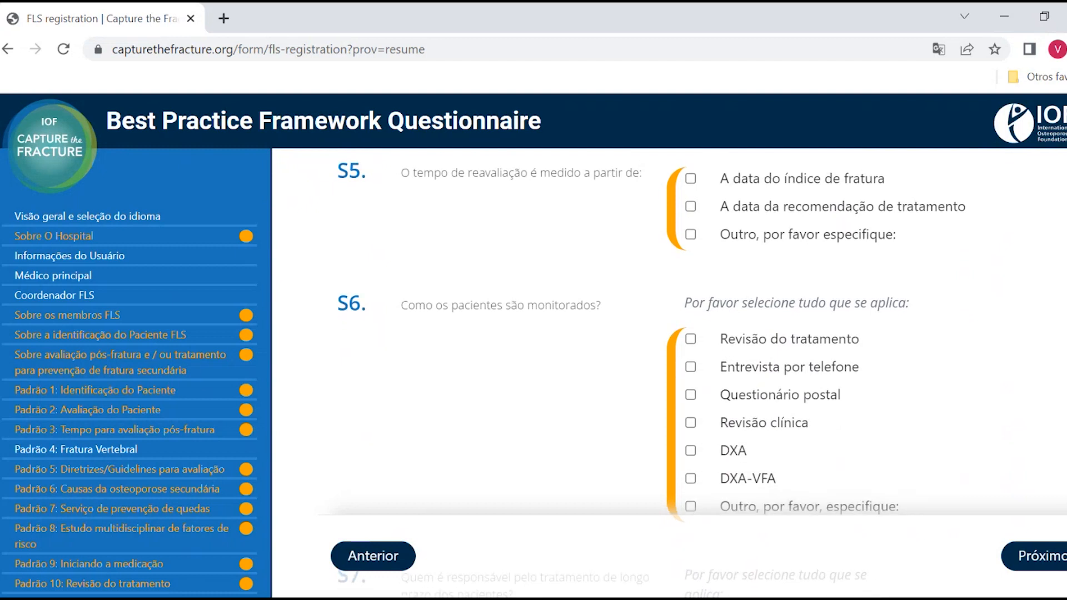
pyautogui.scroll(-1, 702, 373)
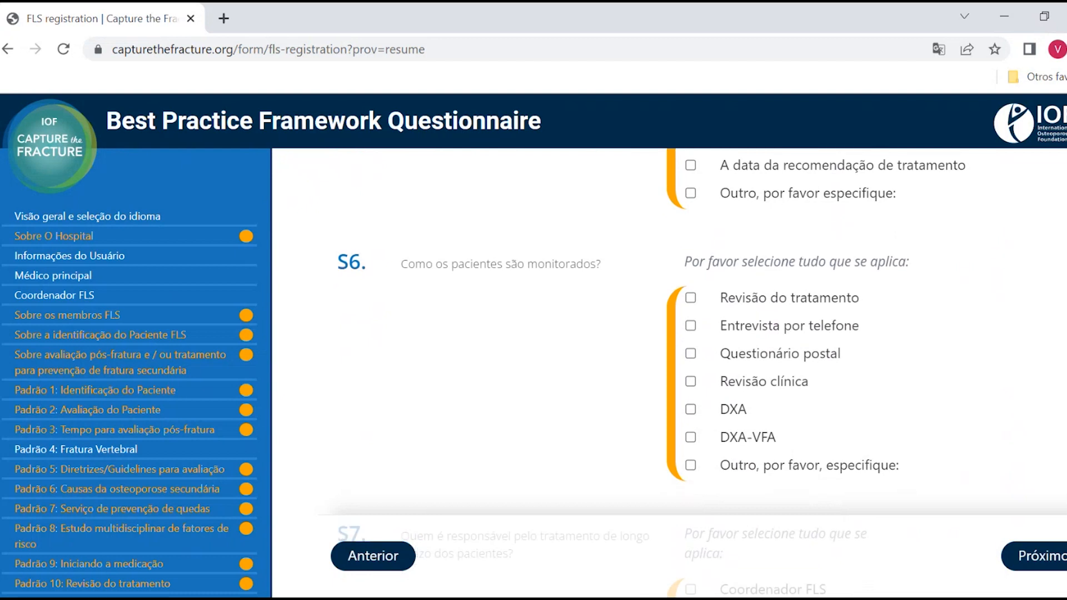
pyautogui.scroll(-2, 702, 373)
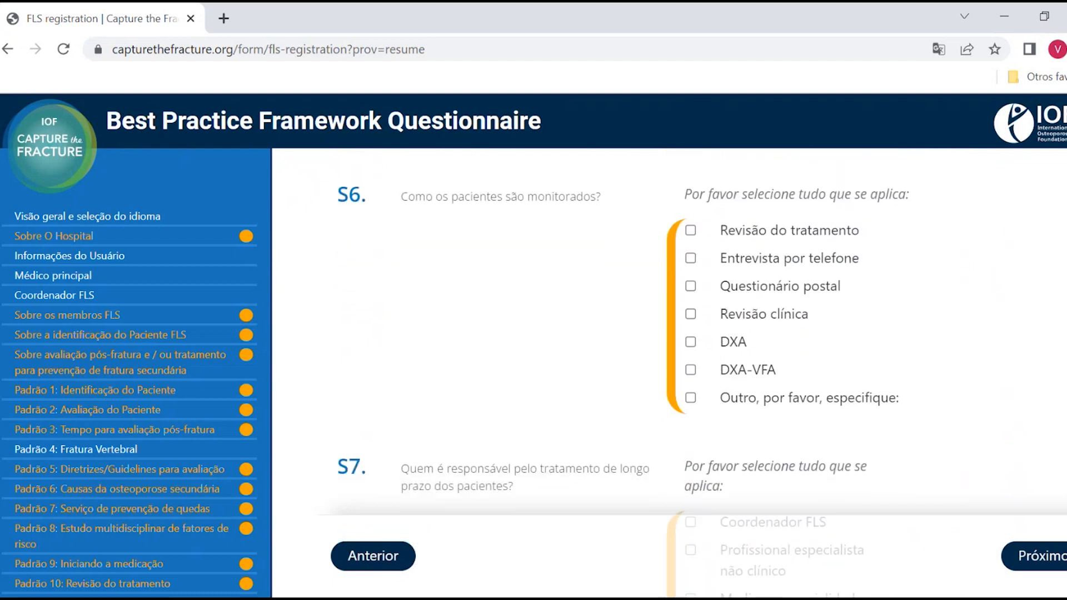
pyautogui.scroll(-1, 702, 373)
pyautogui.scroll(-1, 702, 372)
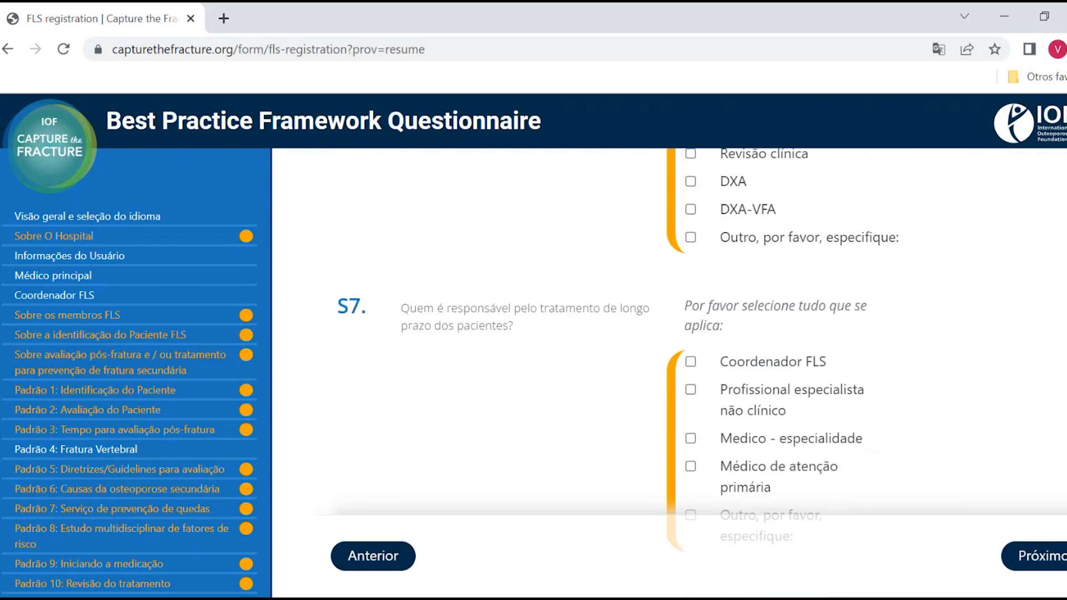
pyautogui.scroll(-1, 702, 373)
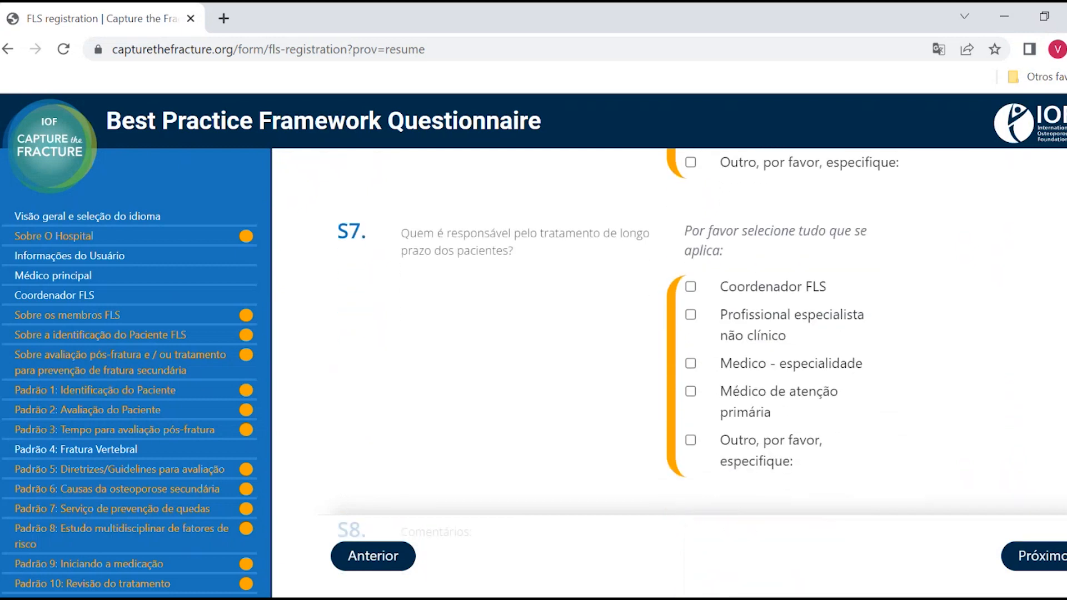
pyautogui.scroll(-2, 702, 372)
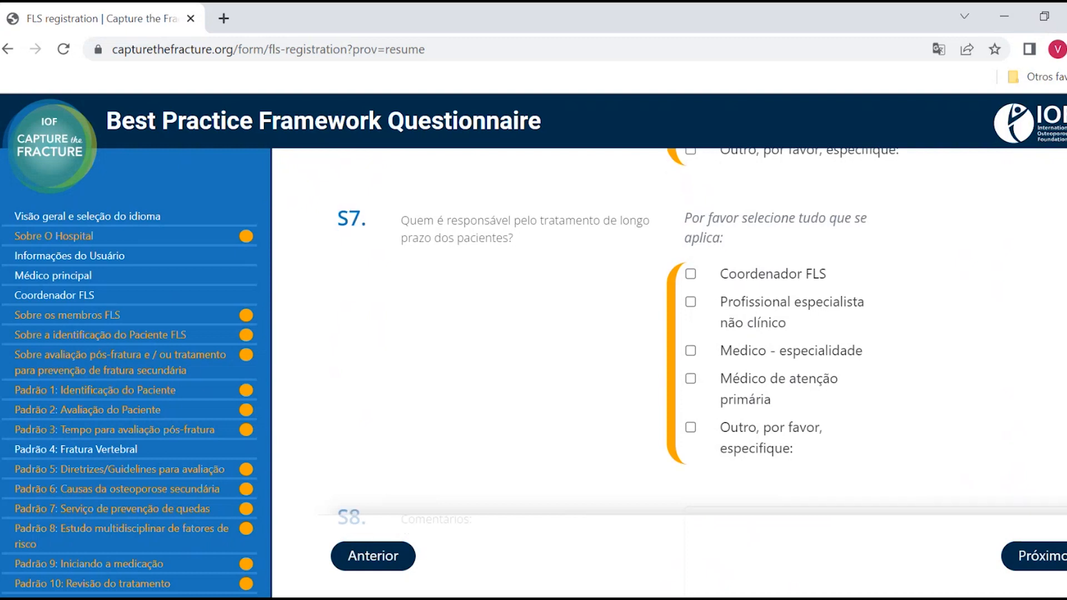
pyautogui.scroll(-1, 702, 372)
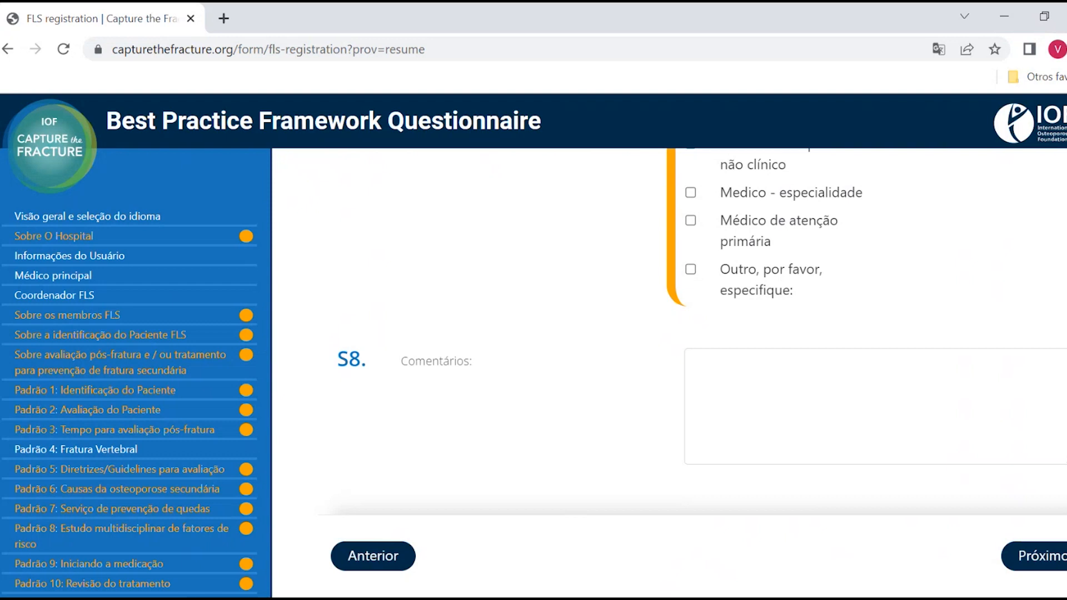
pyautogui.click(1048, 566)
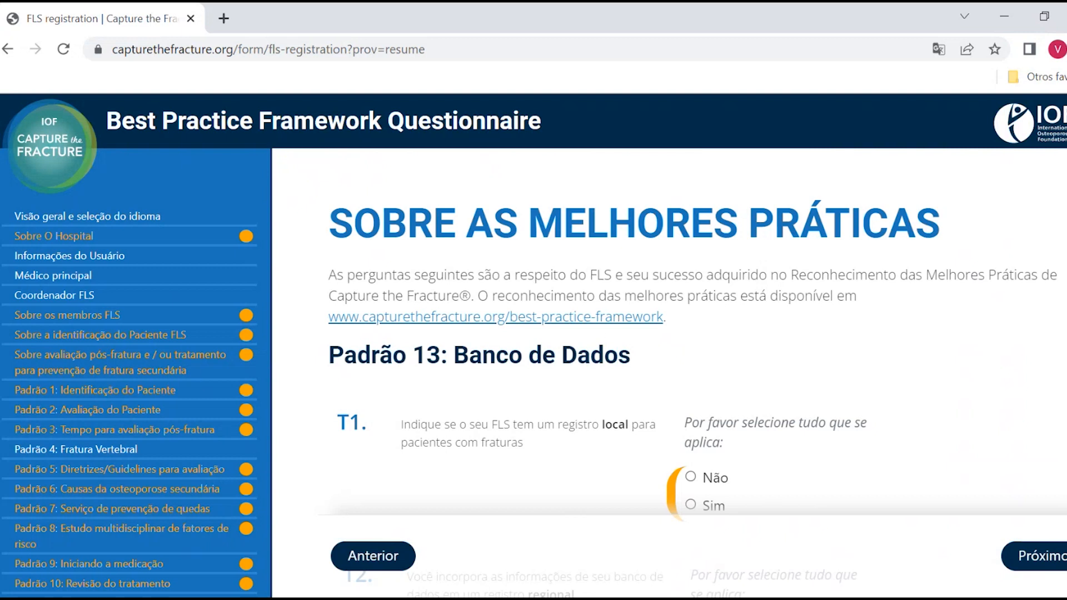
# Answer Sim to T1 on a local fracture patient registry and to T2 on feeding data into a regional registry
pyautogui.scroll(-2, 693, 386)
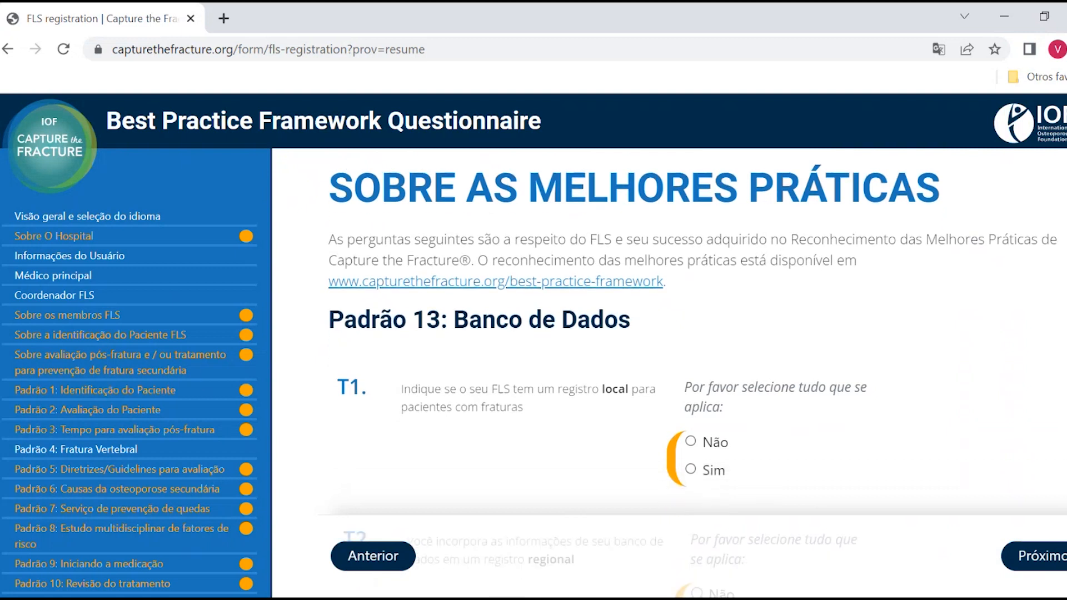
pyautogui.scroll(-3, 693, 386)
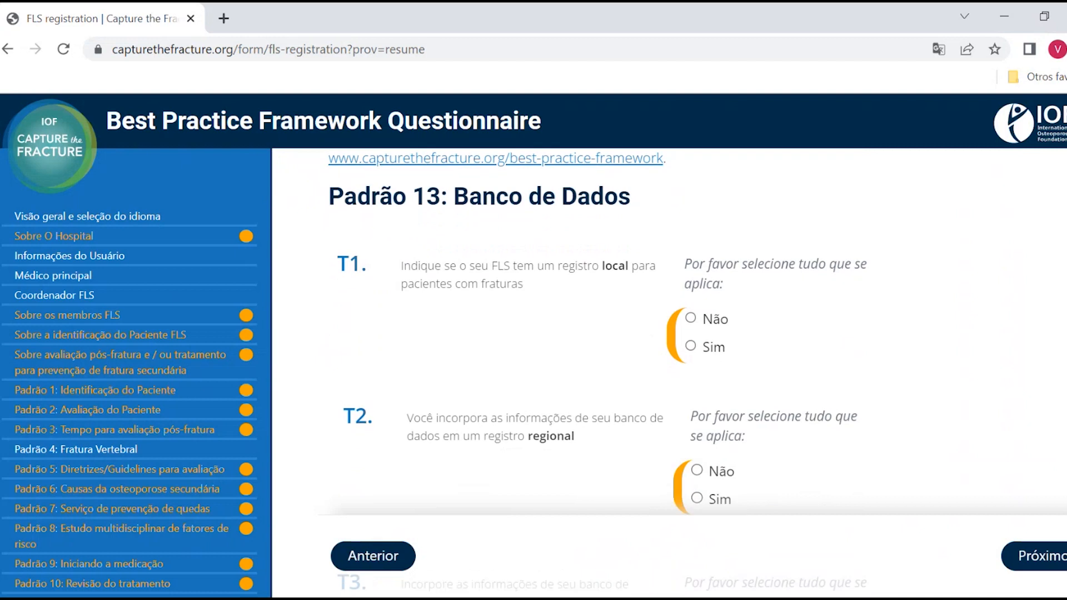
pyautogui.scroll(-1, 693, 385)
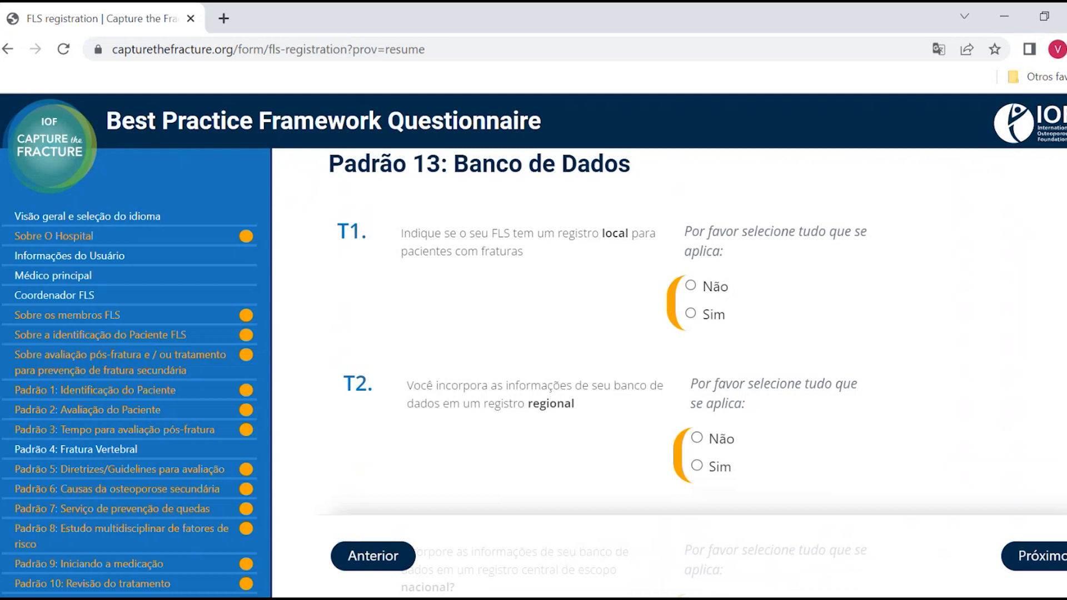
pyautogui.click(691, 314)
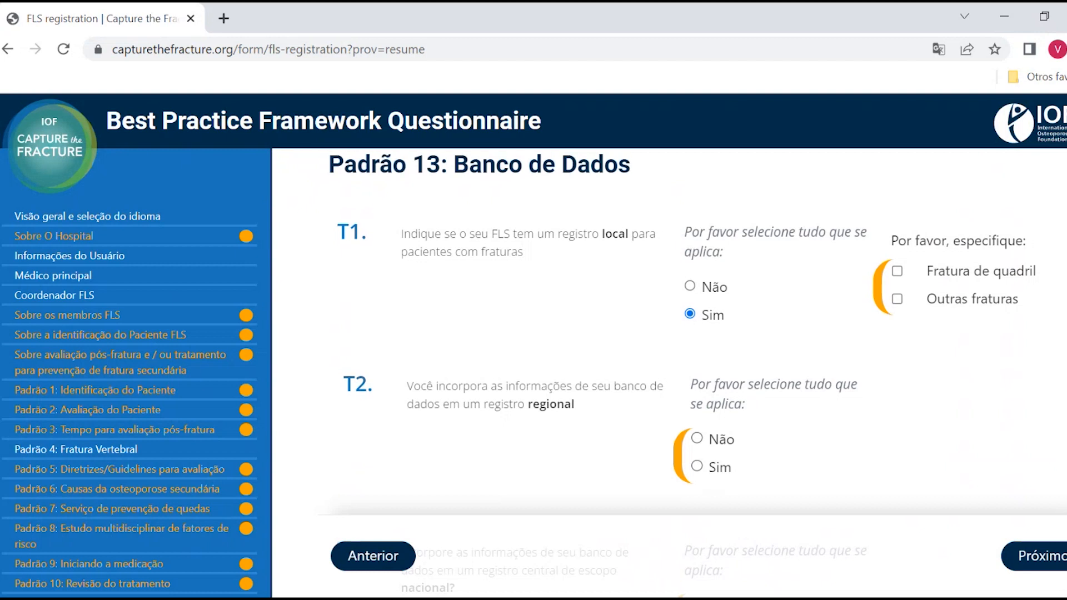
pyautogui.scroll(-1, 776, 419)
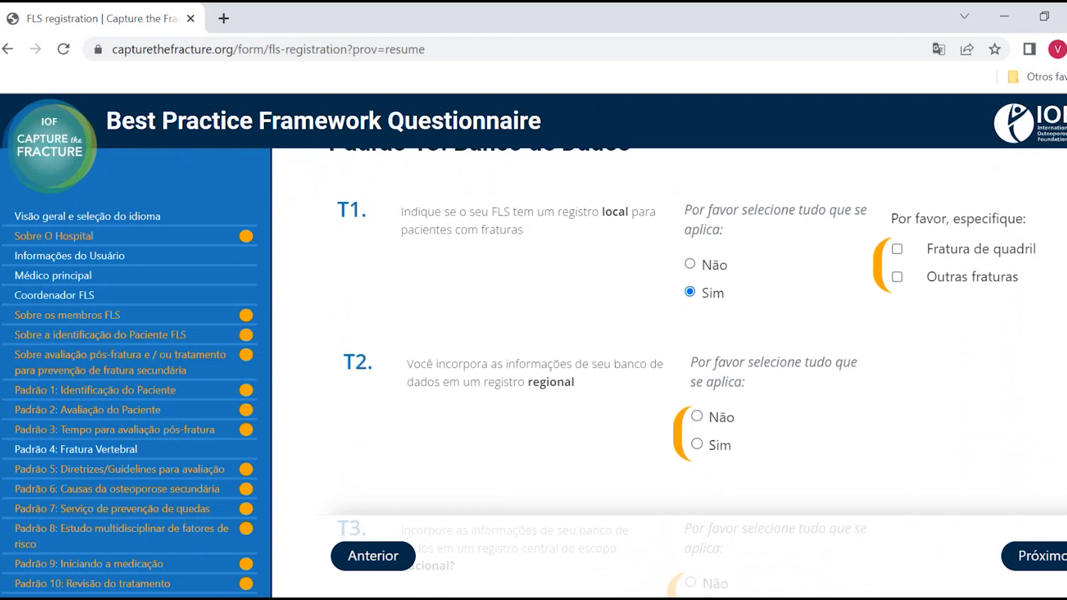
pyautogui.click(696, 418)
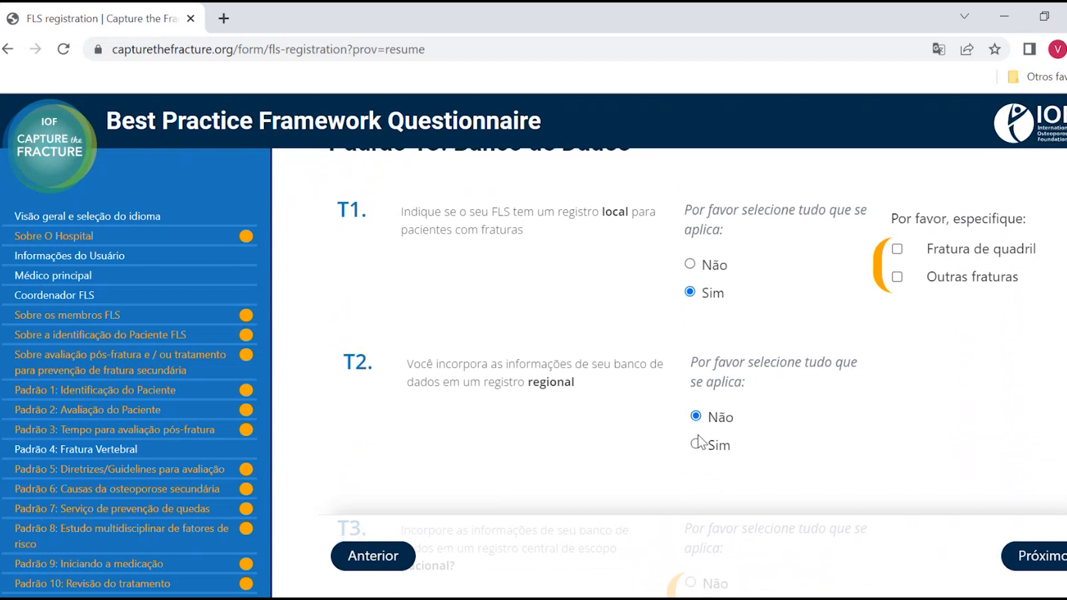
pyautogui.click(696, 444)
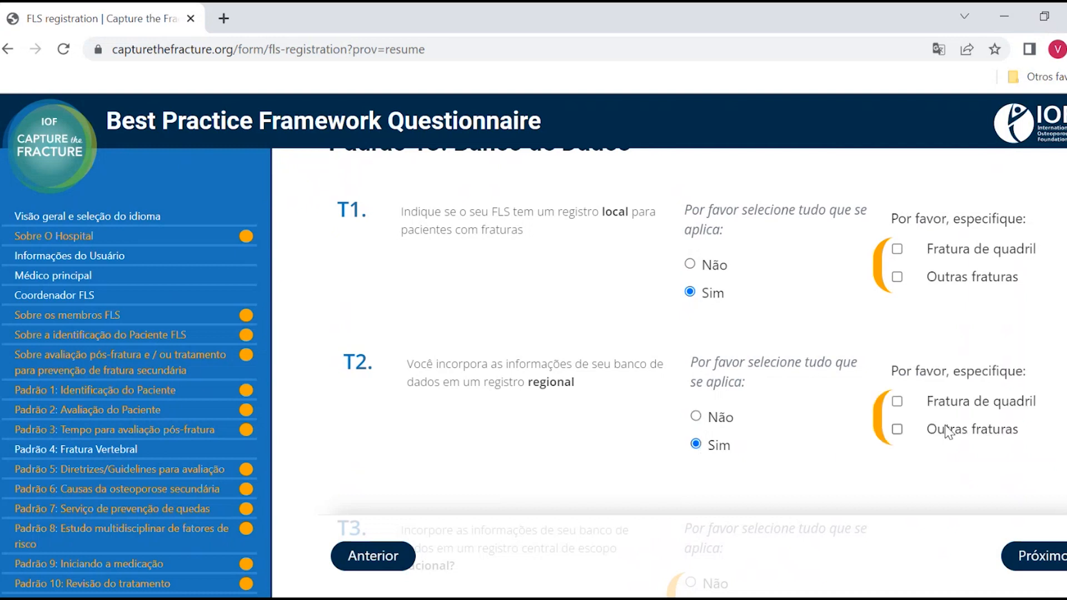
# Answer Sim to T3 on the national central registry, leave the T4 restrictions blank and continue to Comentários
pyautogui.scroll(-1, 686, 367)
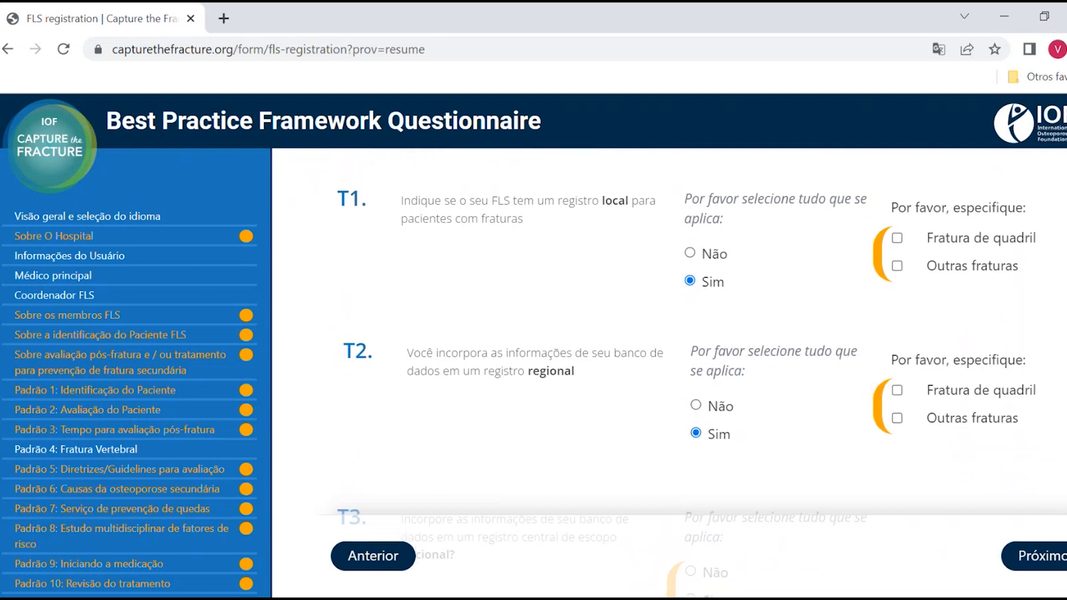
pyautogui.scroll(-1, 684, 372)
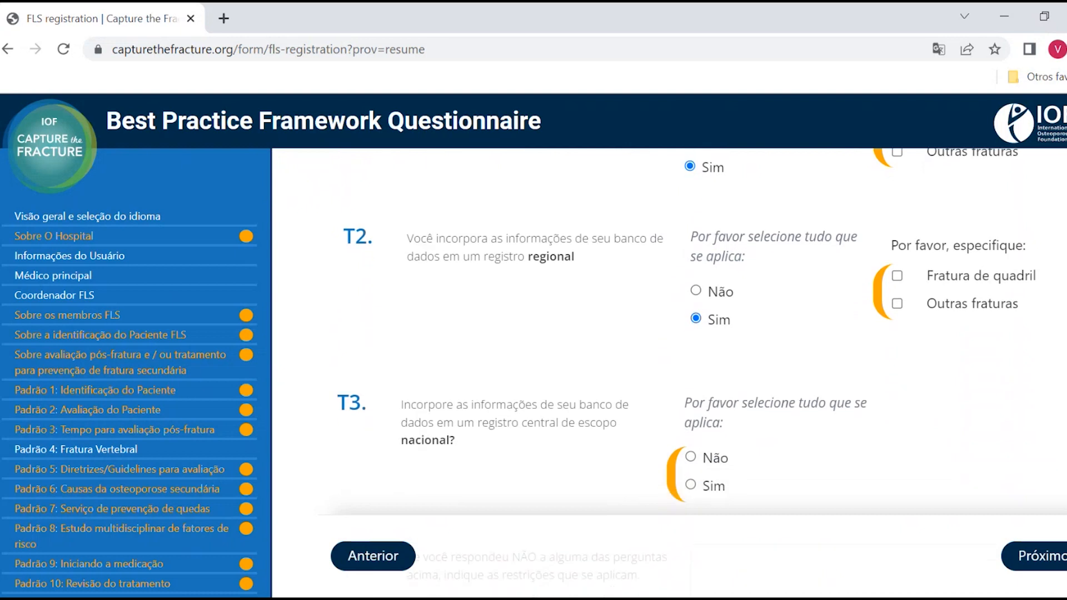
pyautogui.scroll(-2, 686, 367)
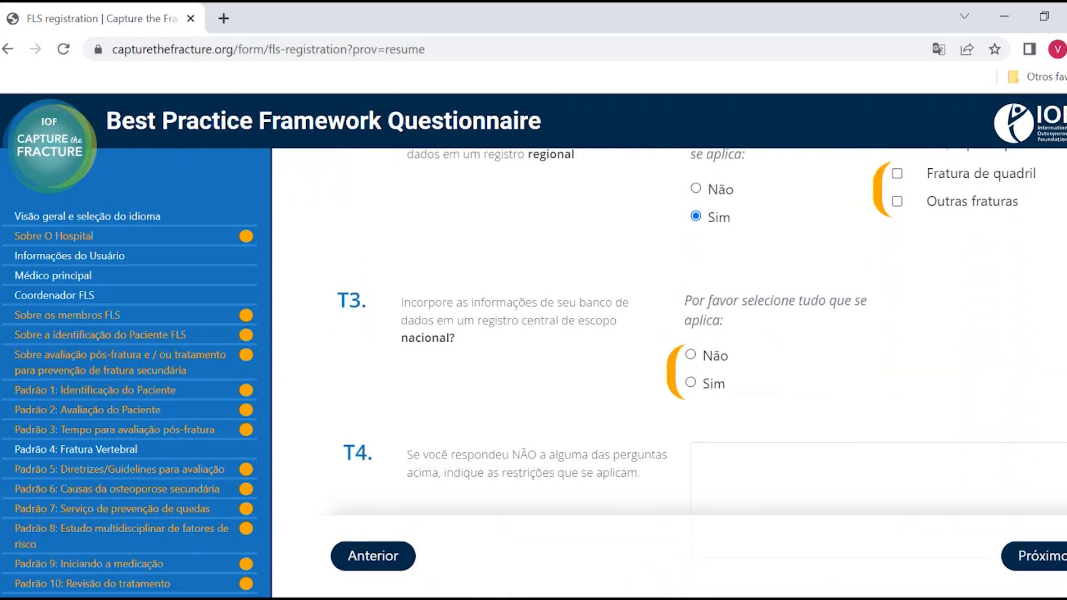
pyautogui.scroll(-1, 686, 367)
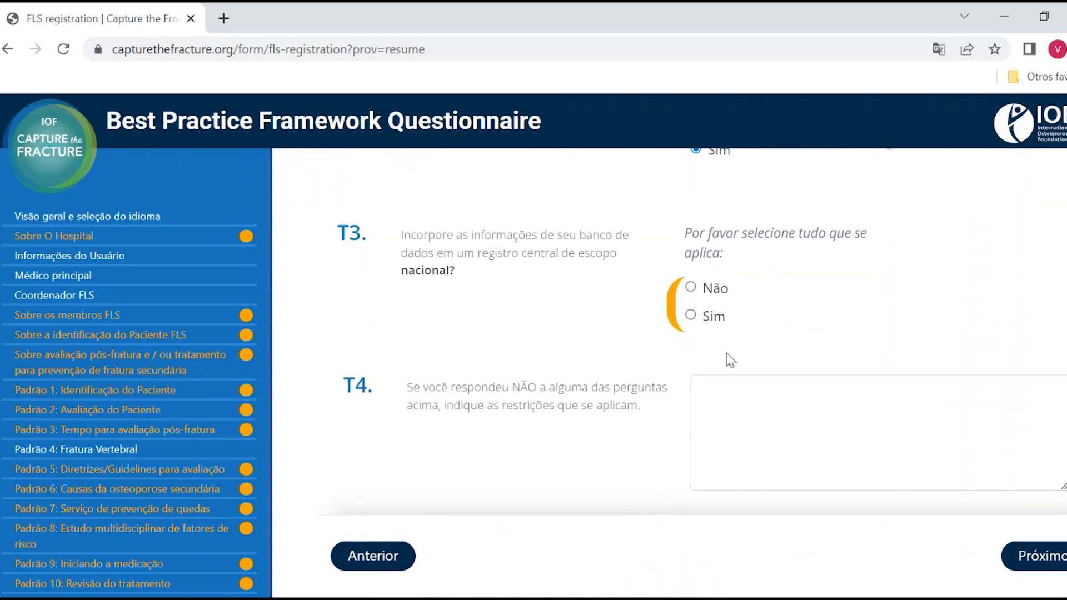
pyautogui.click(691, 315)
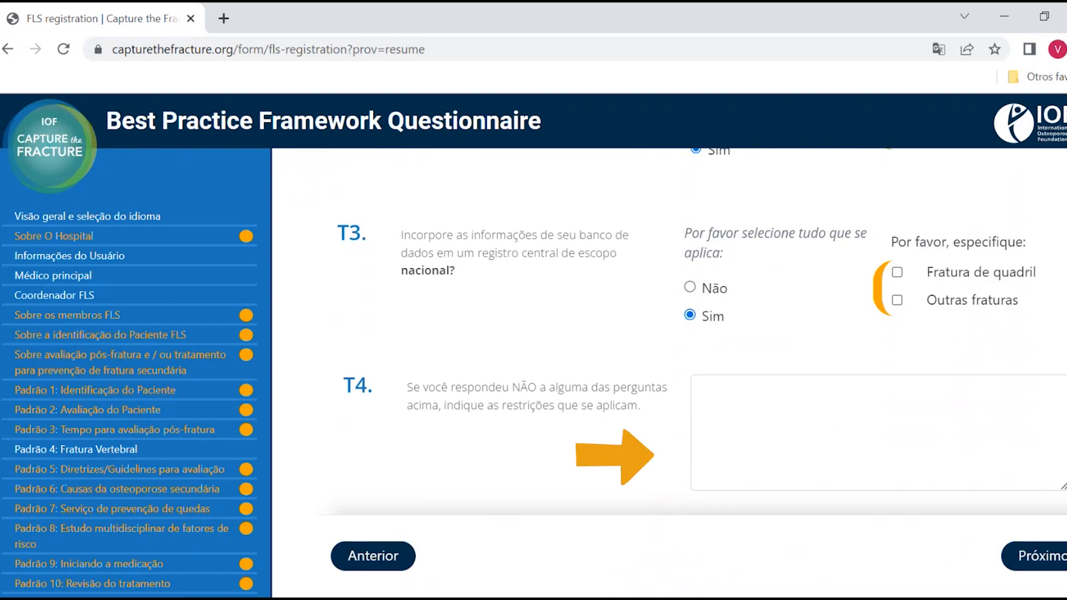
pyautogui.click(1063, 576)
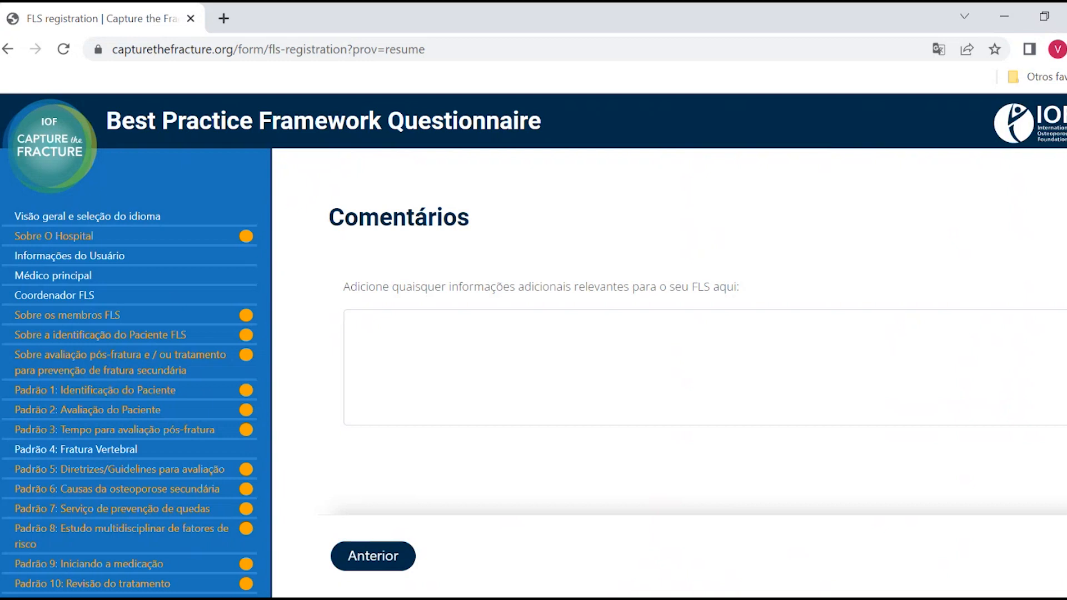
# Leave the Comentários field blank and review the mandatory-field markers and the draft-saving and submission options below the section list
pyautogui.scroll(-1, 534, 344)
pyautogui.scroll(-1, 533, 345)
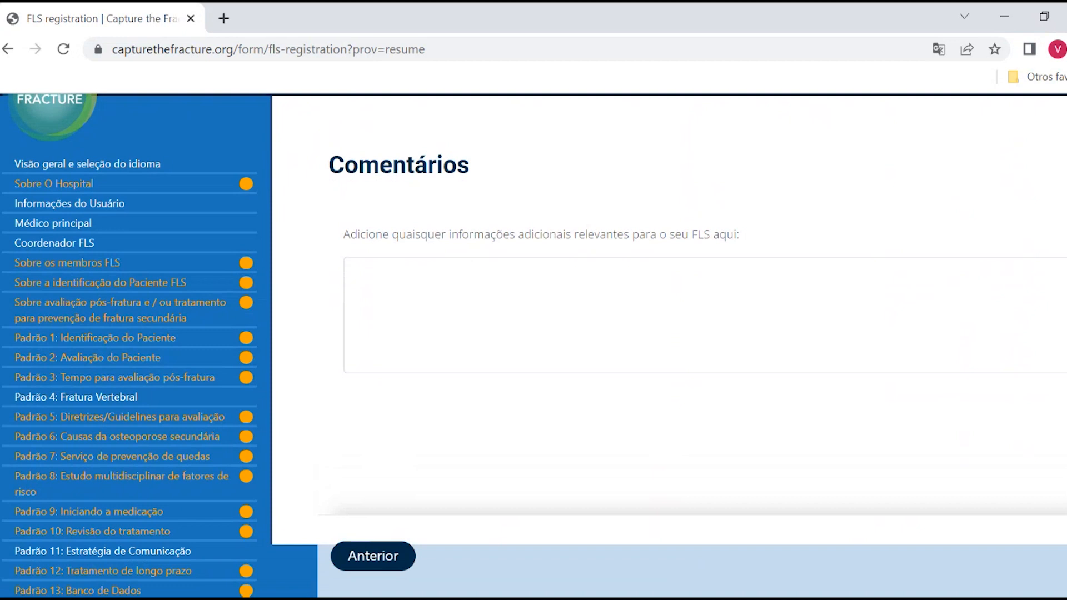
pyautogui.scroll(-1, 533, 344)
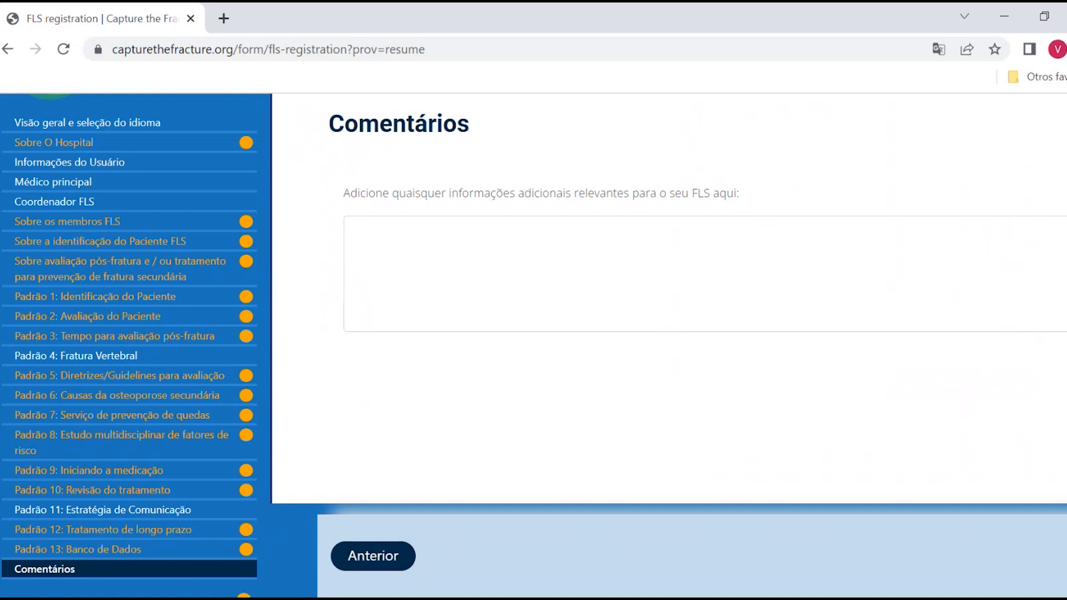
pyautogui.scroll(-3, 534, 345)
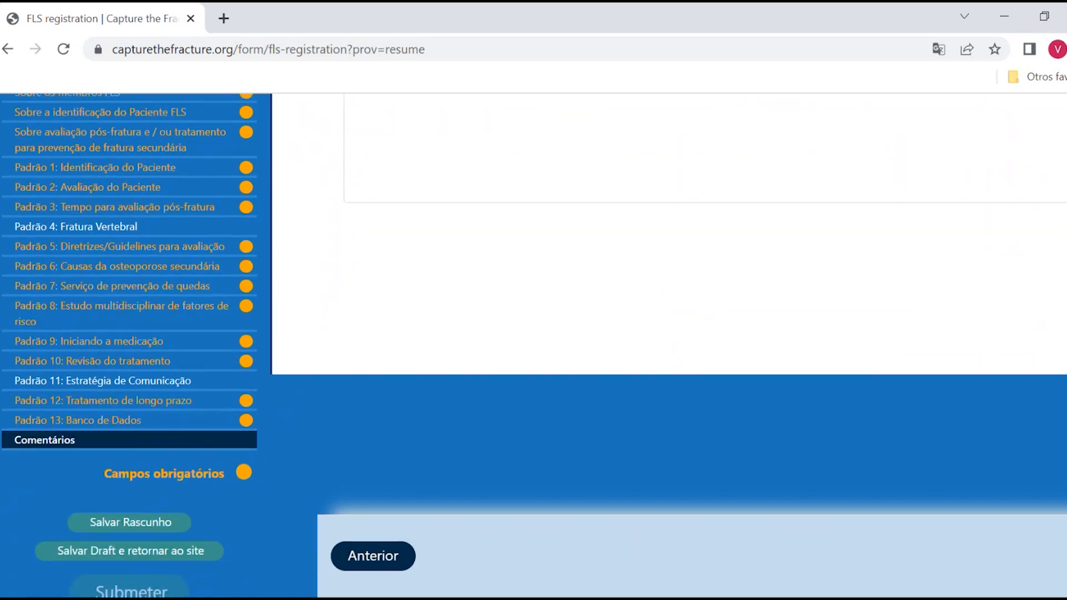
pyautogui.scroll(-1, 533, 344)
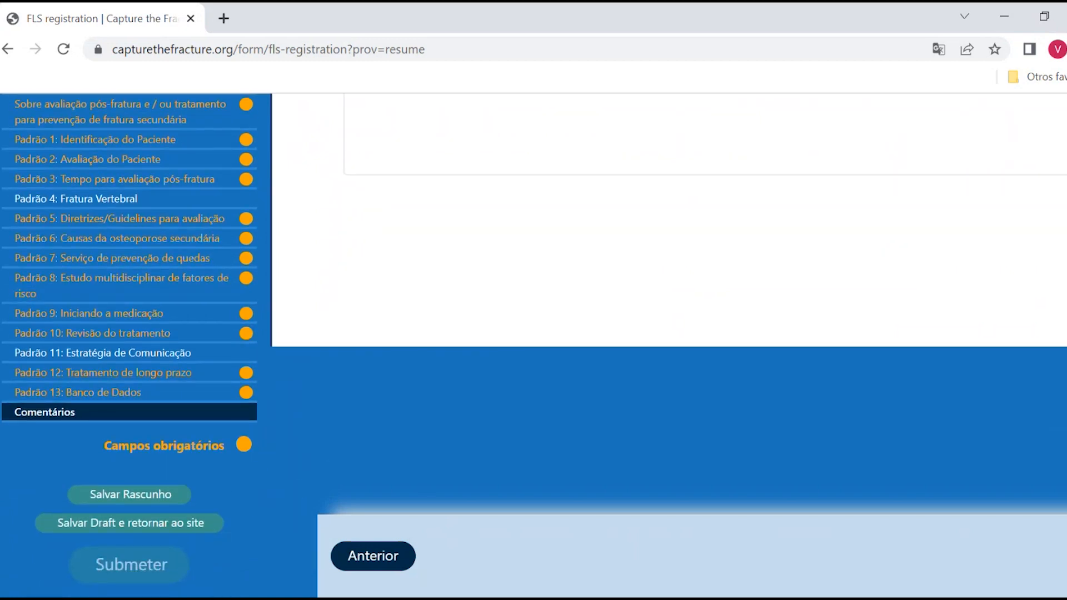